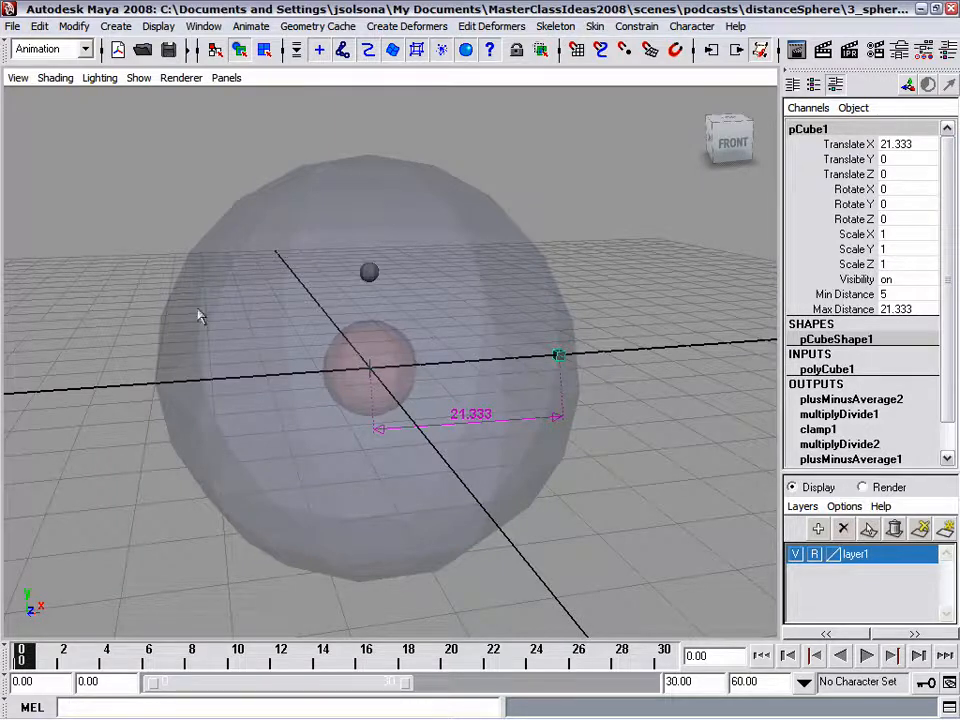
# Start a new empty scene without saving the changes to the current one
pyautogui.keyDown('alt'); pyautogui.moveTo(437, 360); pyautogui.dragTo(381, 374); pyautogui.keyUp('alt')
pyautogui.hotkey('ctrl', 'n')
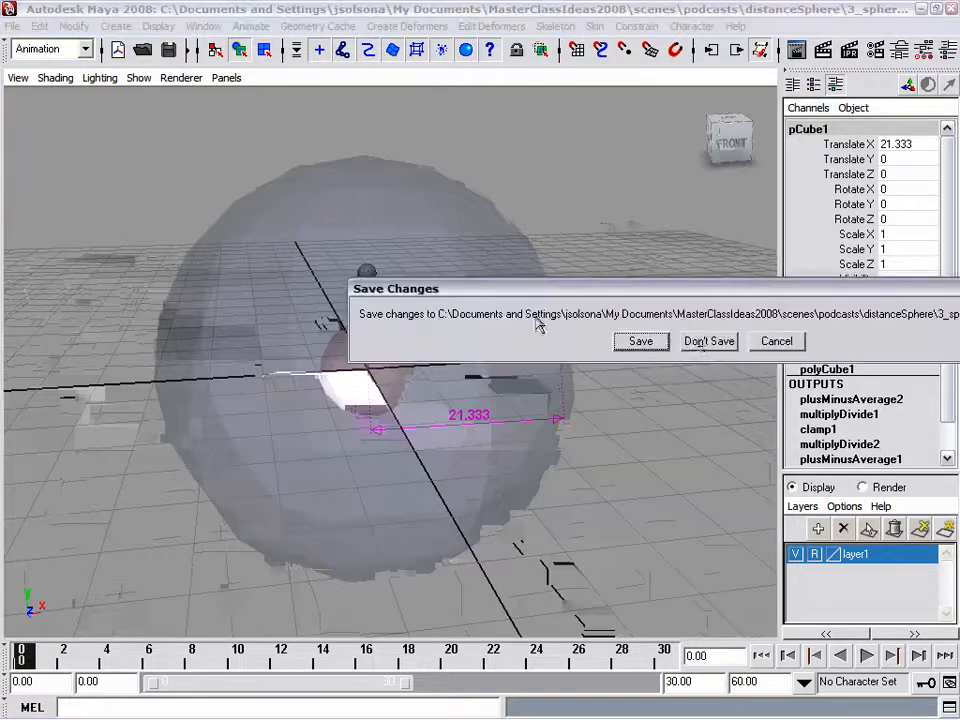
pyautogui.click(709, 339)
# Create a polygon sphere and a polygon cube at the origin
pyautogui.scroll(3, 350, 365)
pyautogui.keyDown('alt'); pyautogui.moveTo(225, 378); pyautogui.dragTo(315, 388); pyautogui.keyUp('alt')
pyautogui.keyDown('alt'); pyautogui.moveTo(429, 375); pyautogui.dragTo(353, 399, button='middle'); pyautogui.keyUp('alt')
pyautogui.press('space')
pyautogui.moveTo(322, 273); pyautogui.dragTo(584, 303)
pyautogui.keyDown('alt'); pyautogui.moveTo(369, 392); pyautogui.dragTo(348, 380); pyautogui.keyUp('alt')
pyautogui.press('space')
pyautogui.moveTo(322, 215); pyautogui.dragTo(606, 258)
# Move the cube along the X axis to 21.333 and switch the view to smooth shading
pyautogui.press('w')
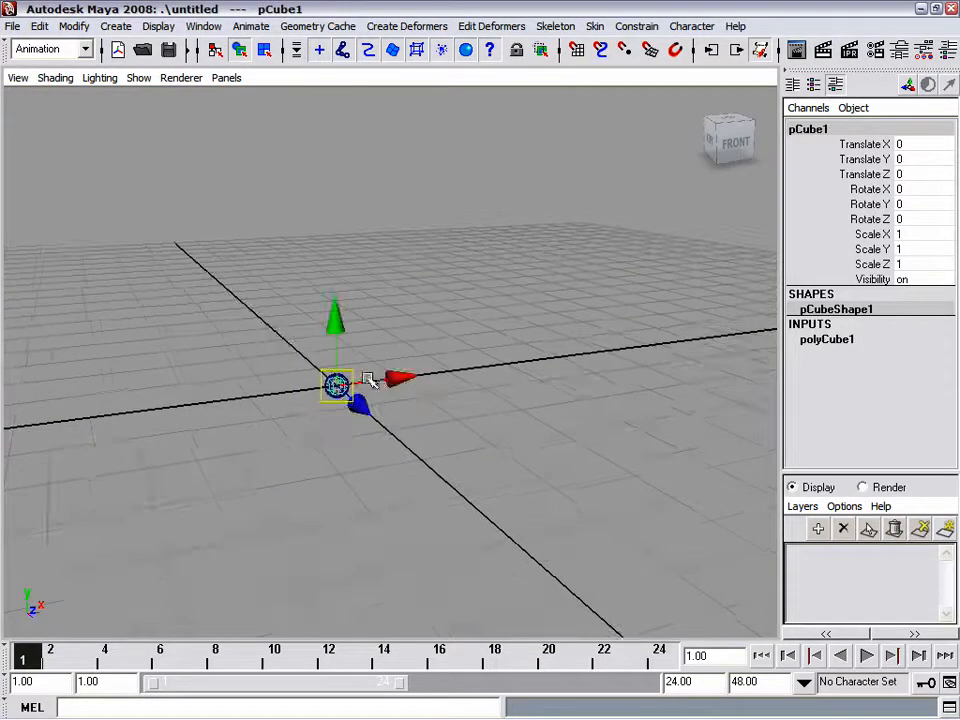
pyautogui.moveTo(385, 381); pyautogui.dragTo(531, 355)
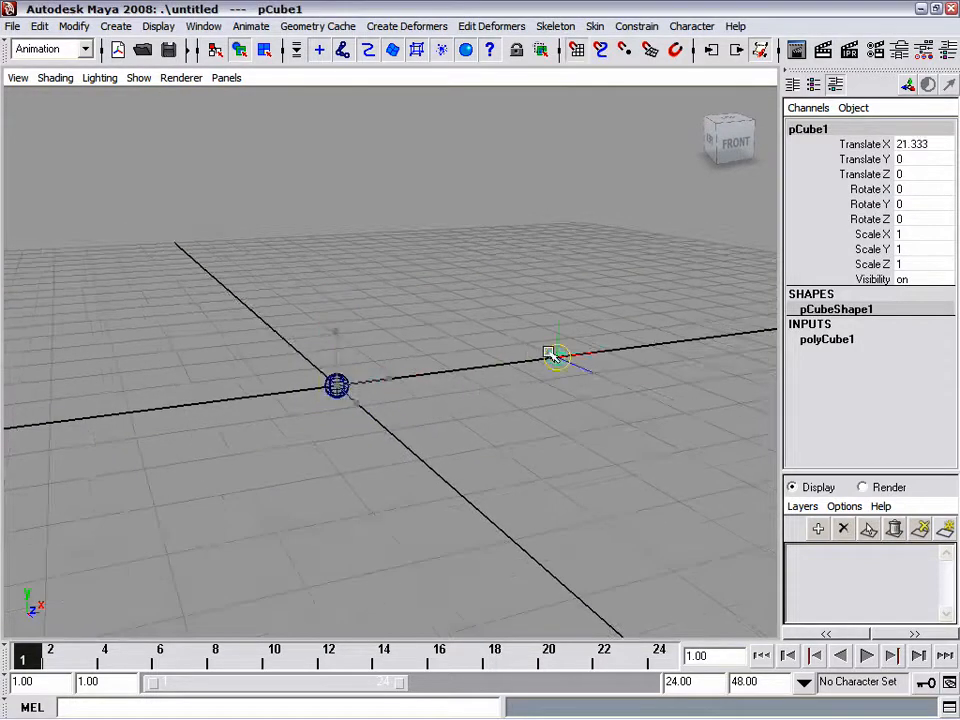
pyautogui.scroll(4, 523, 401)
pyautogui.keyDown('alt'); pyautogui.moveTo(493, 402); pyautogui.dragTo(630, 304); pyautogui.keyUp('alt')
pyautogui.moveTo(432, 310)
pyautogui.keyDown('alt'); pyautogui.mouseDown()
pyautogui.moveTo(456, 349)
pyautogui.moveTo(444, 375)
pyautogui.mouseUp(); pyautogui.keyUp('alt')
pyautogui.press('5')
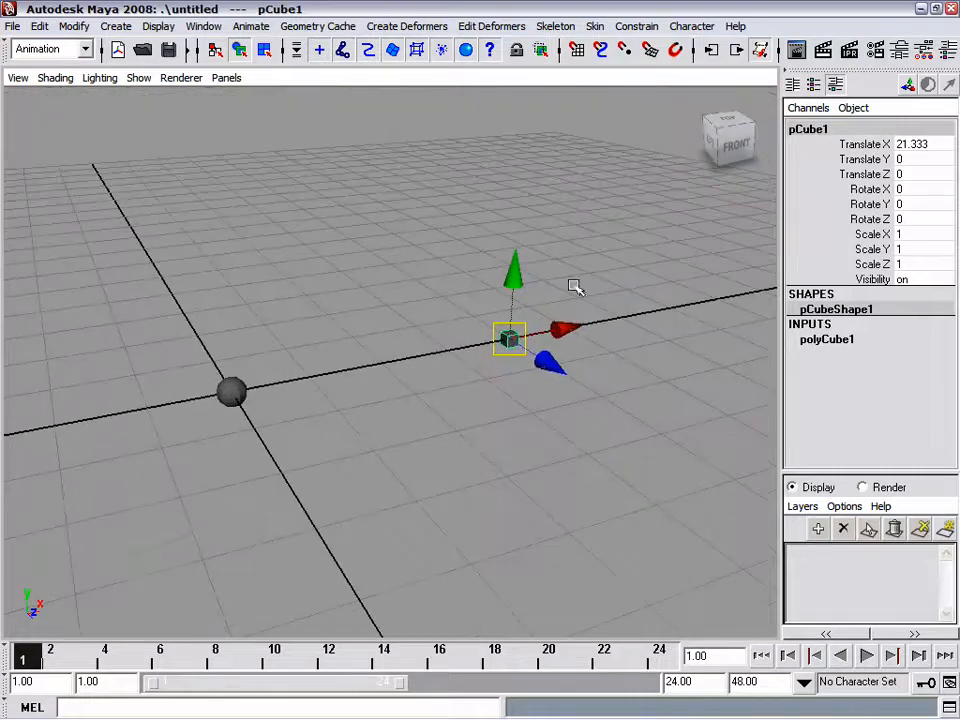
pyautogui.click(602, 268)
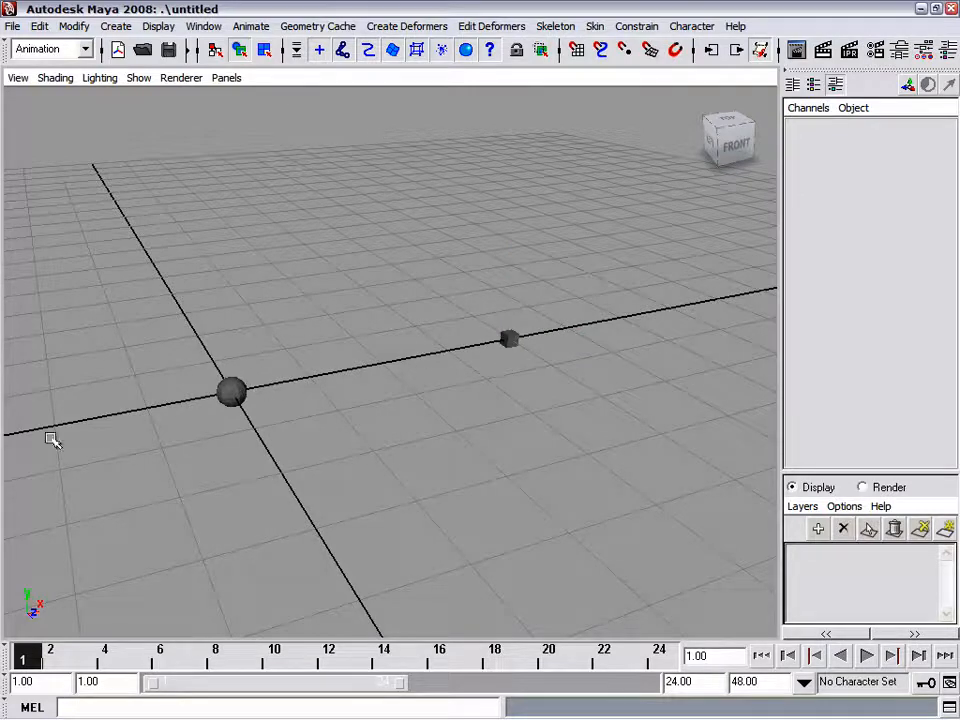
# Add a distance measurement from the sphere's centre to the cube with the Distance Tool
pyautogui.keyDown('alt'); pyautogui.moveTo(255, 415); pyautogui.dragTo(383, 391); pyautogui.keyUp('alt')
pyautogui.press('space')
pyautogui.click(300, 320)
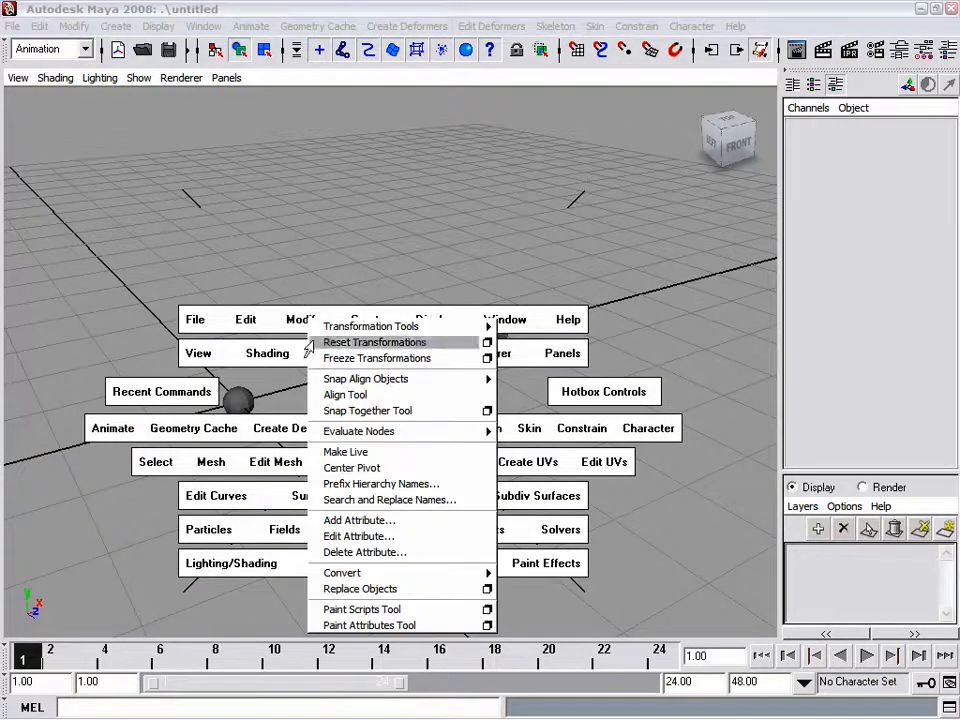
pyautogui.click(367, 320)
pyautogui.moveTo(433, 499)
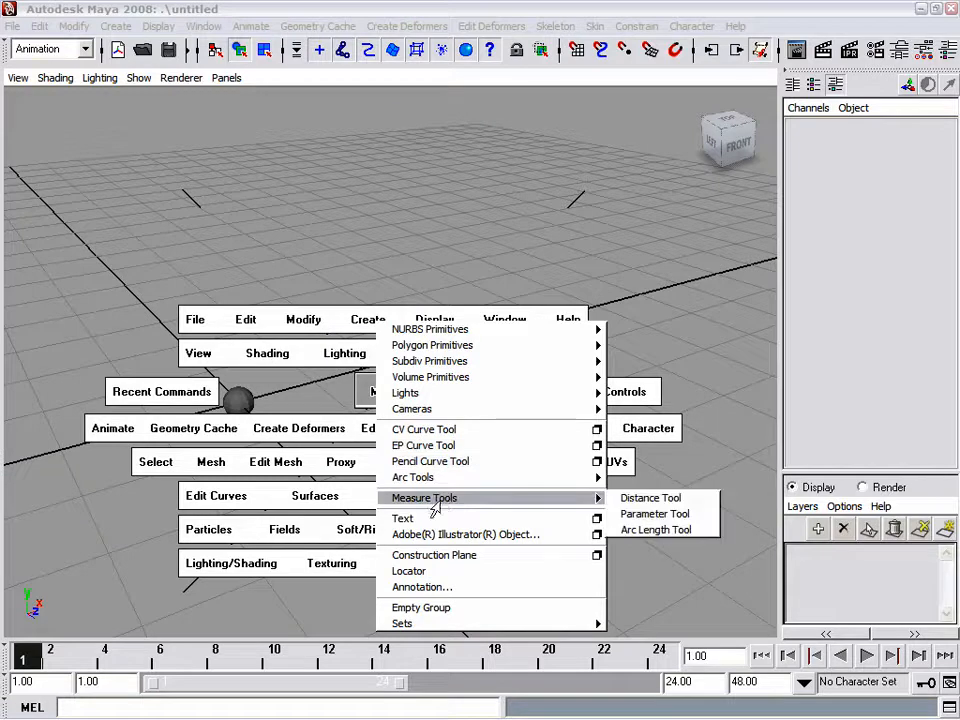
pyautogui.click(655, 498)
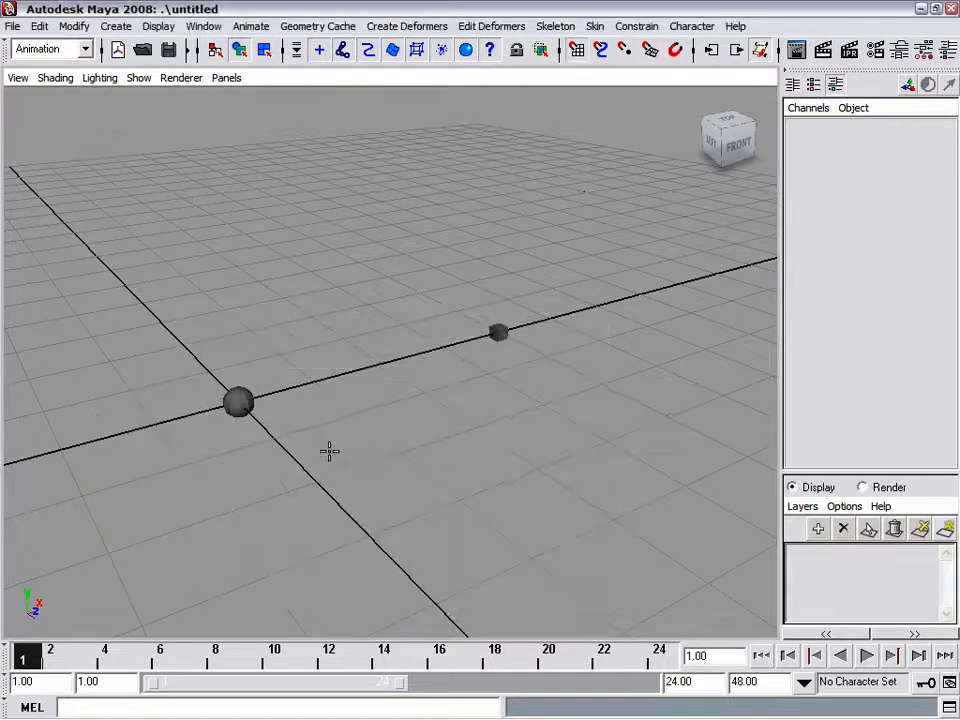
pyautogui.click(238, 402)
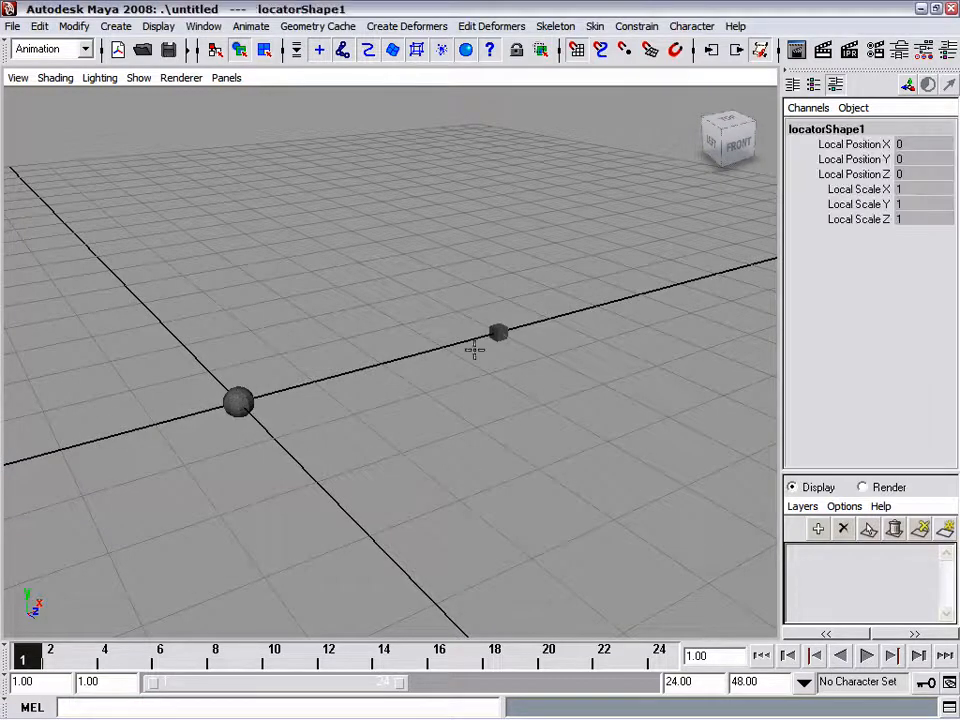
pyautogui.click(494, 336)
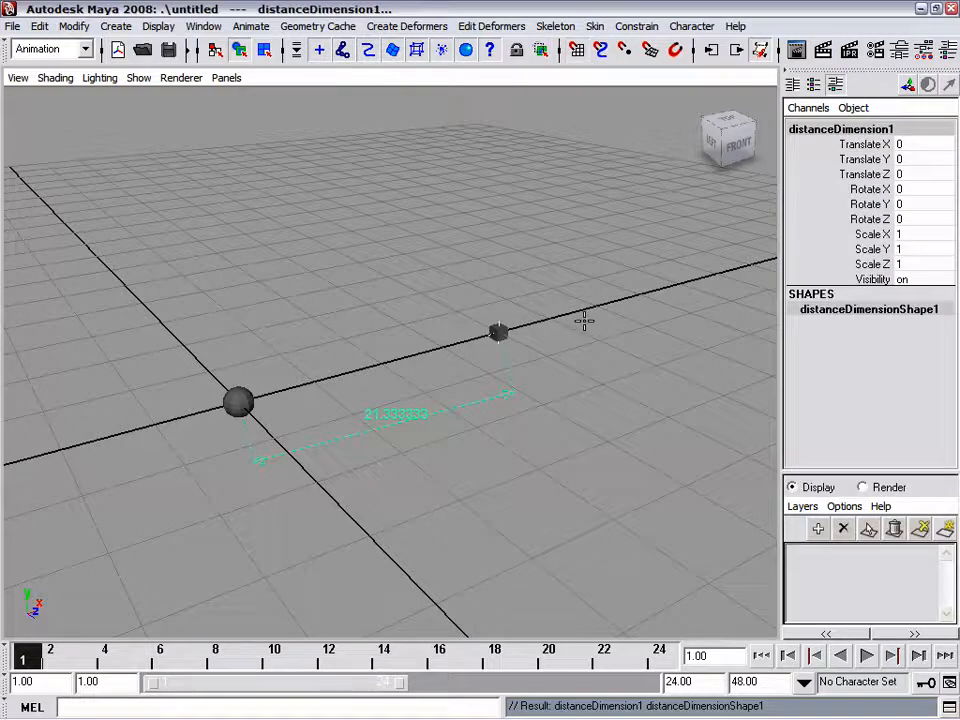
pyautogui.press('w')
pyautogui.keyDown('alt'); pyautogui.moveTo(586, 322); pyautogui.dragTo(296, 377); pyautogui.keyUp('alt')
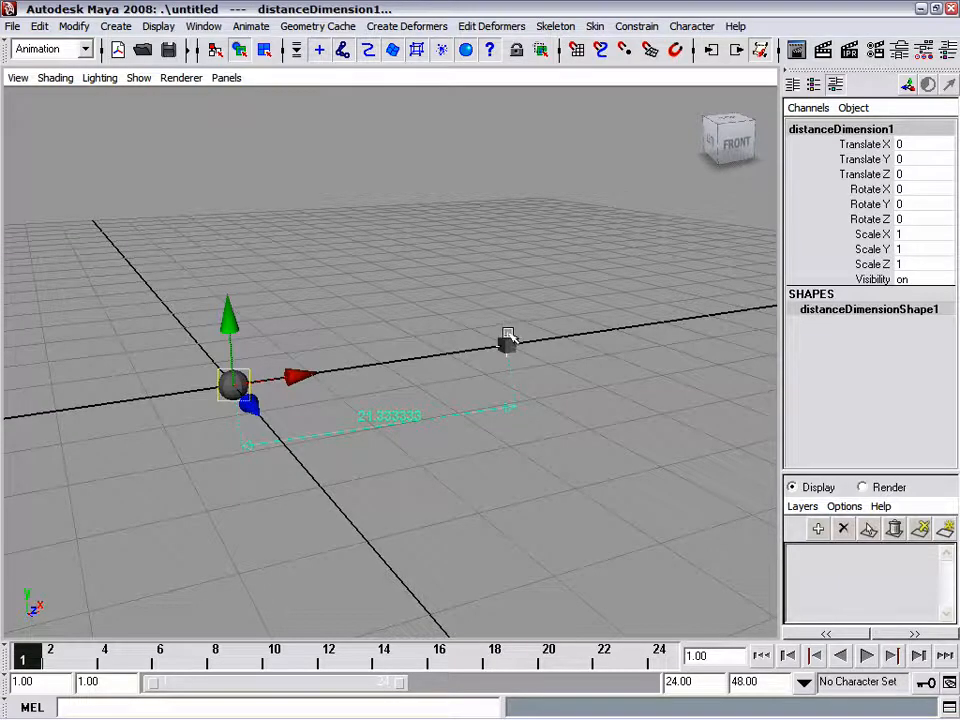
# Try moving the locator at the cube to test the distance measurement, and undo the moves
pyautogui.click(508, 337)
pyautogui.keyDown('alt'); pyautogui.moveTo(514, 339); pyautogui.dragTo(189, 334); pyautogui.keyUp('alt')
pyautogui.keyDown('alt'); pyautogui.moveTo(336, 435); pyautogui.dragTo(500, 400); pyautogui.keyUp('alt')
pyautogui.keyDown('alt'); pyautogui.moveTo(500, 400); pyautogui.dragTo(490, 436); pyautogui.keyUp('alt')
pyautogui.hotkey('ctrl', 'z')
pyautogui.hotkey('ctrl', 'z')
pyautogui.keyDown('alt'); pyautogui.moveTo(574, 289); pyautogui.dragTo(451, 404); pyautogui.keyUp('alt')
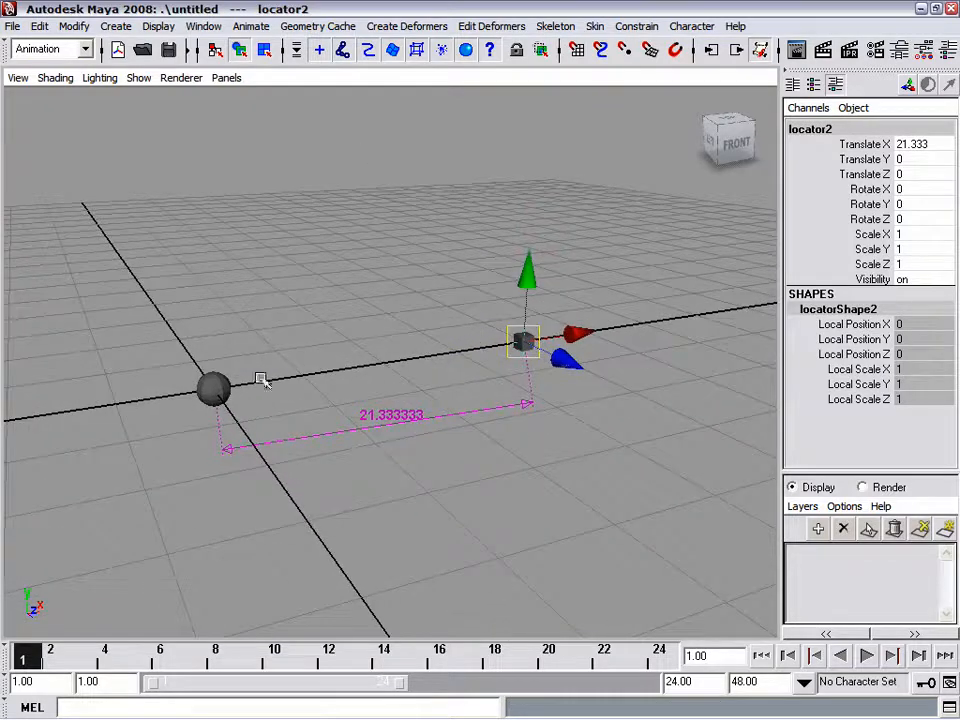
# Open the Outliner and parent locator2 under pCube1
pyautogui.press('space')
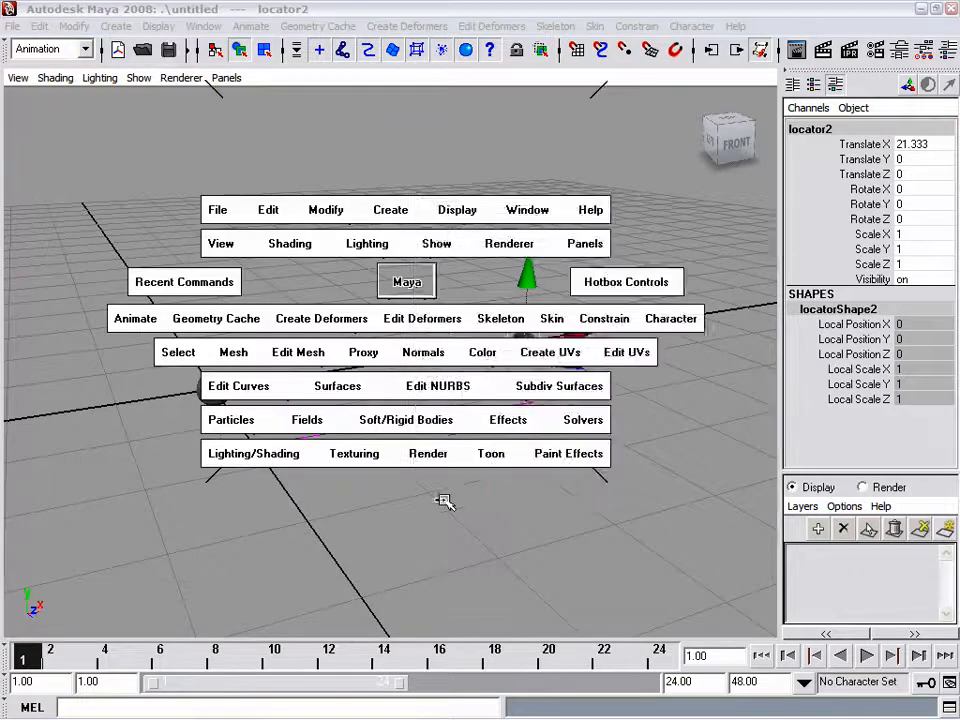
pyautogui.moveTo(442, 495); pyautogui.dragTo(352, 496)
pyautogui.click(441, 186)
pyautogui.click(440, 213)
pyautogui.moveTo(511, 169); pyautogui.dragTo(644, 164)
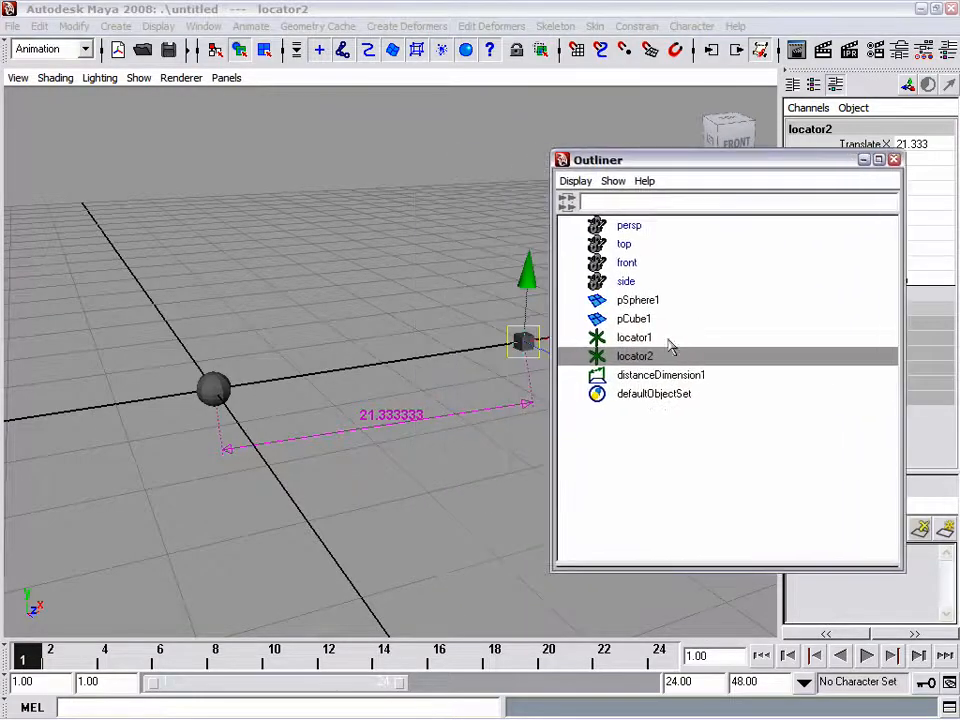
pyautogui.click(636, 338)
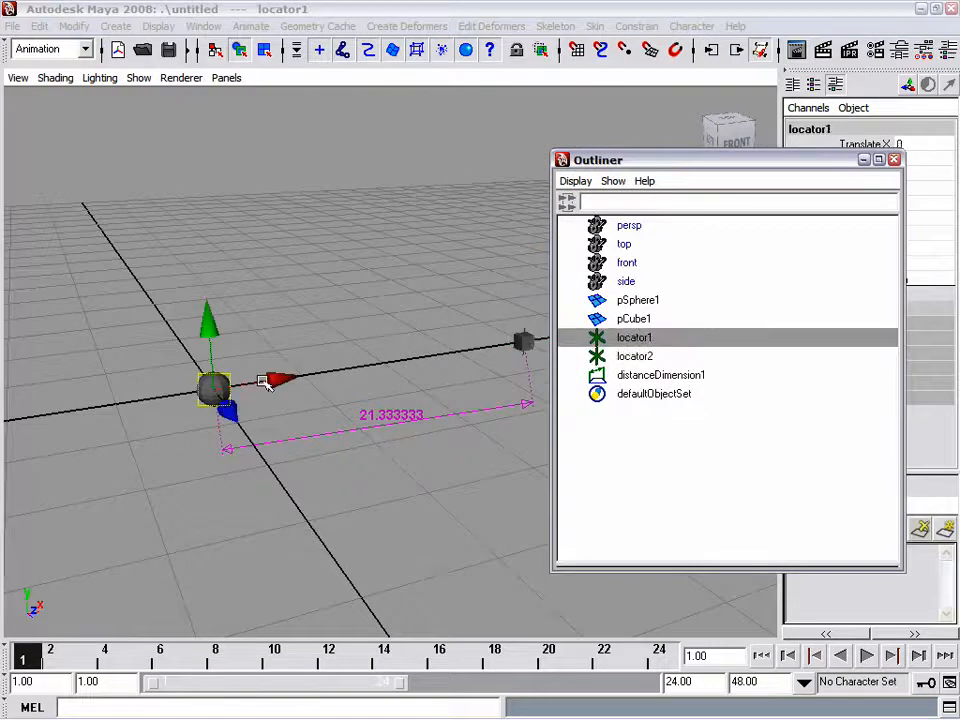
pyautogui.click(646, 356)
pyautogui.moveTo(628, 366); pyautogui.dragTo(648, 326, button='middle')
# Try moving pCube1 to test that its locator follows, undo the move and clear the selection
pyautogui.keyDown('alt'); pyautogui.moveTo(470, 330); pyautogui.dragTo(420, 326); pyautogui.keyUp('alt')
pyautogui.click(634, 319)
pyautogui.moveTo(476, 345); pyautogui.dragTo(392, 325)
pyautogui.hotkey('ctrl', 'z')
pyautogui.keyDown('alt'); pyautogui.moveTo(373, 437); pyautogui.dragTo(387, 444, button='middle'); pyautogui.keyUp('alt')
pyautogui.keyDown('alt'); pyautogui.moveTo(387, 444); pyautogui.dragTo(426, 439, button='right'); pyautogui.keyUp('alt')
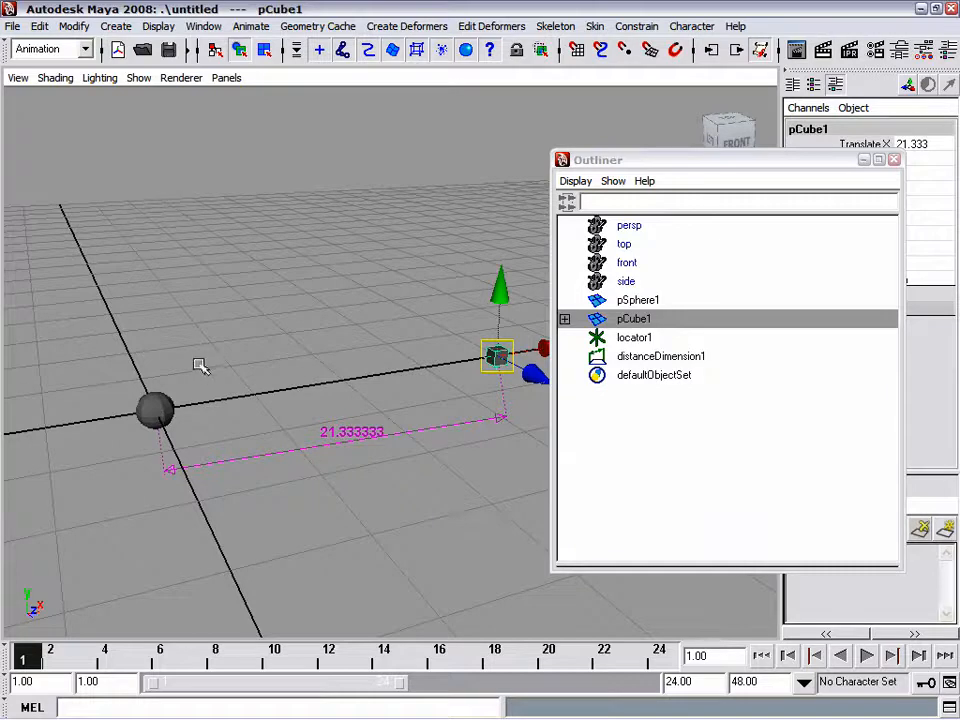
pyautogui.click(415, 275)
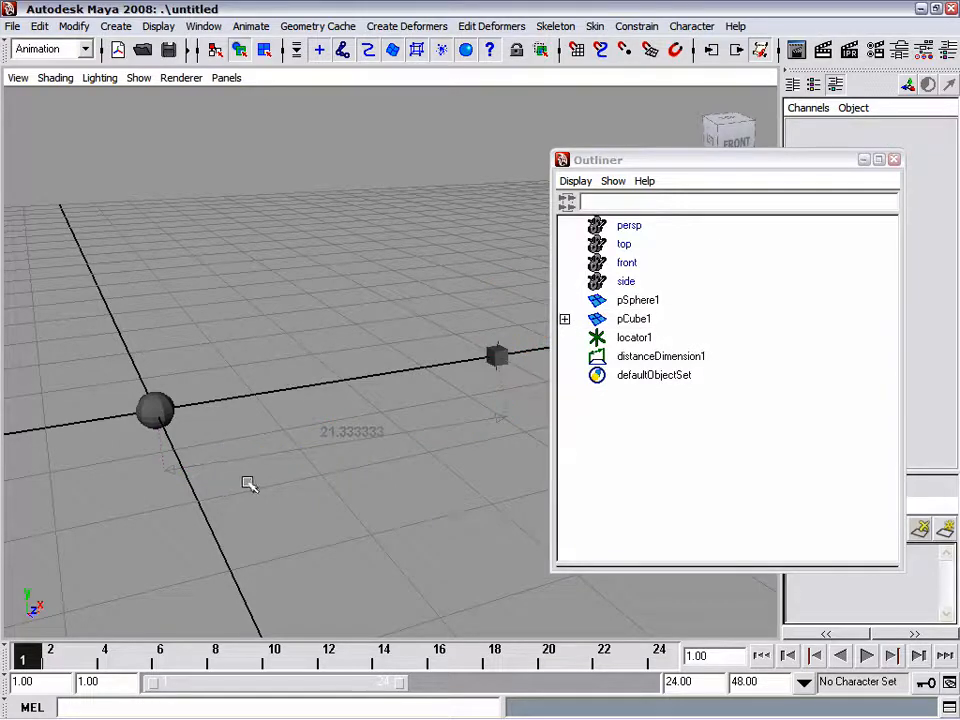
# Create a multiplyDivide node with the MEL command "createNode multiplyDivide" and uncover the node's channel values
pyautogui.click(259, 707)
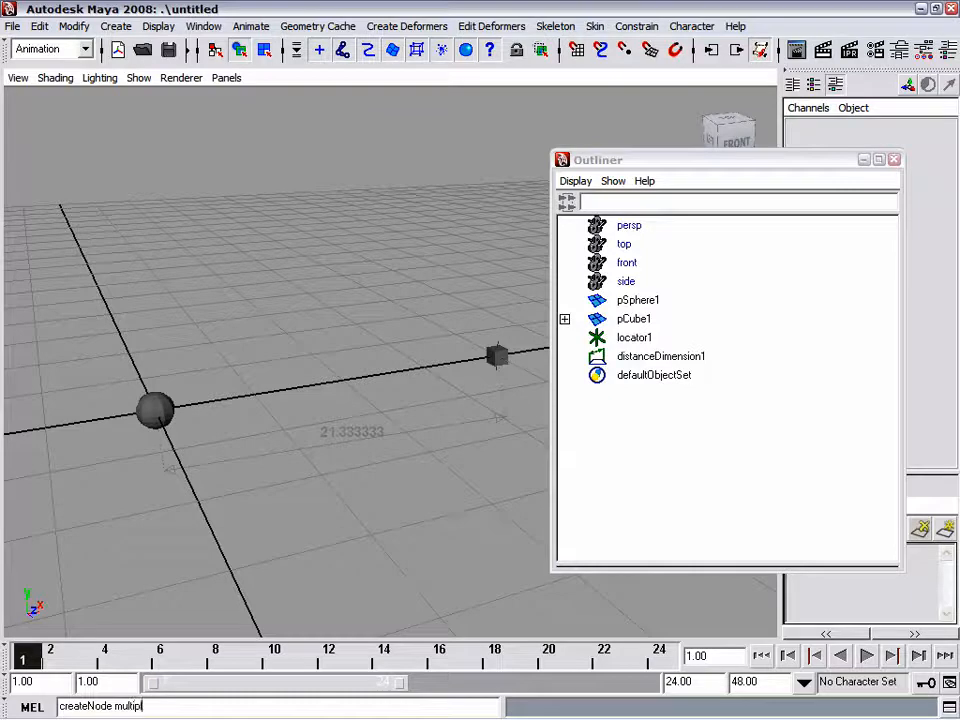
pyautogui.write('createNode multiplyDivide')
pyautogui.press('Return')
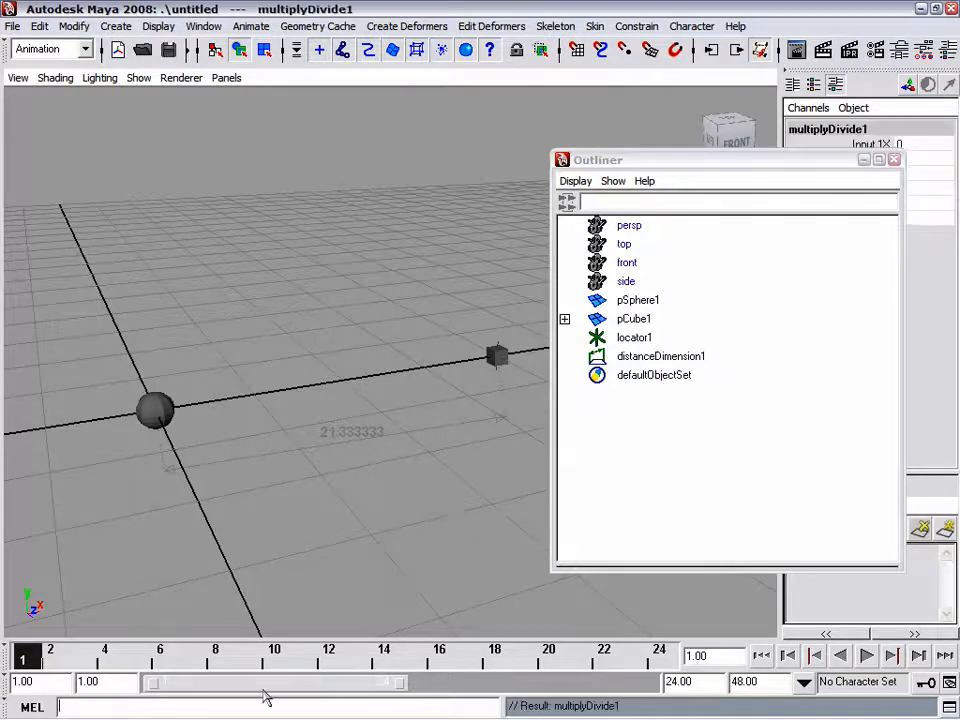
pyautogui.moveTo(752, 161); pyautogui.dragTo(617, 170)
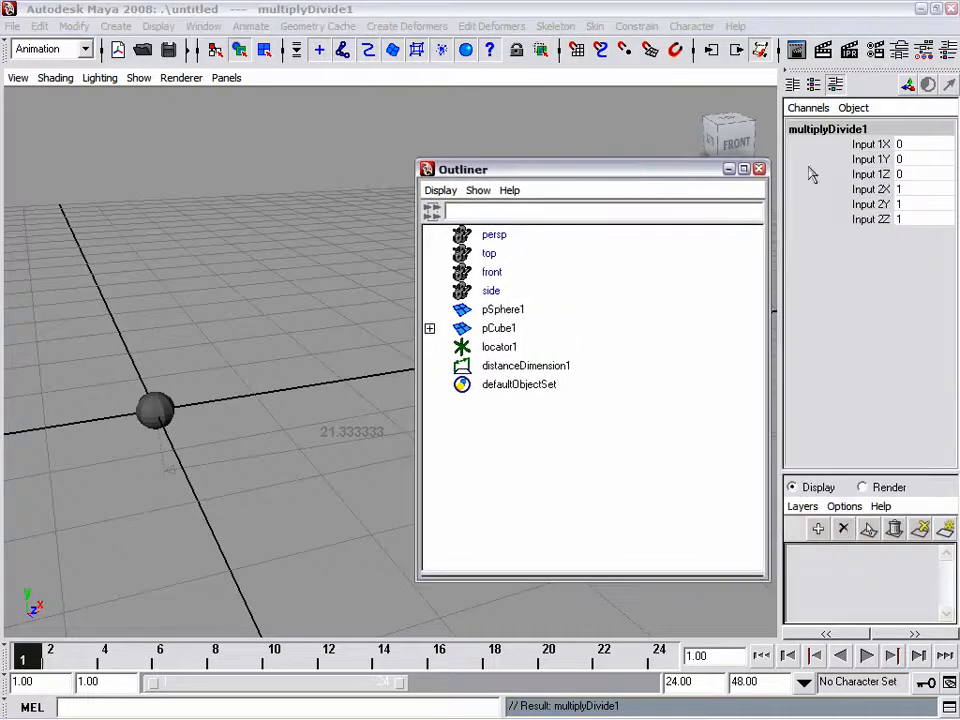
# Open the Attribute Editor for multiplyDivide1 and set its operation to Divide
pyautogui.click(516, 10)
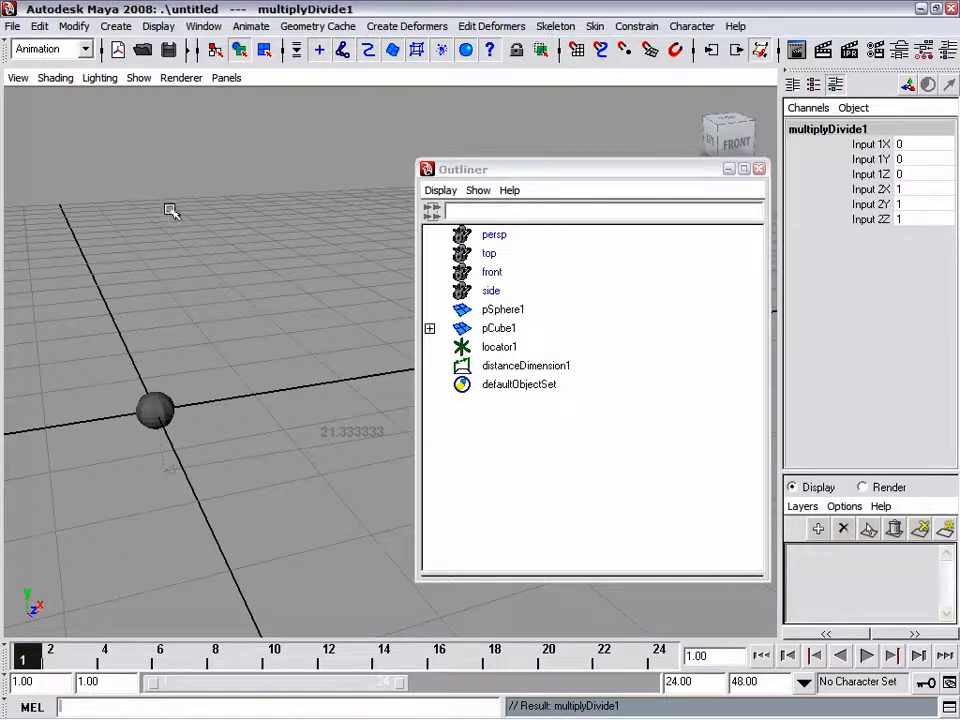
pyautogui.hotkey('ctrl', 'a')
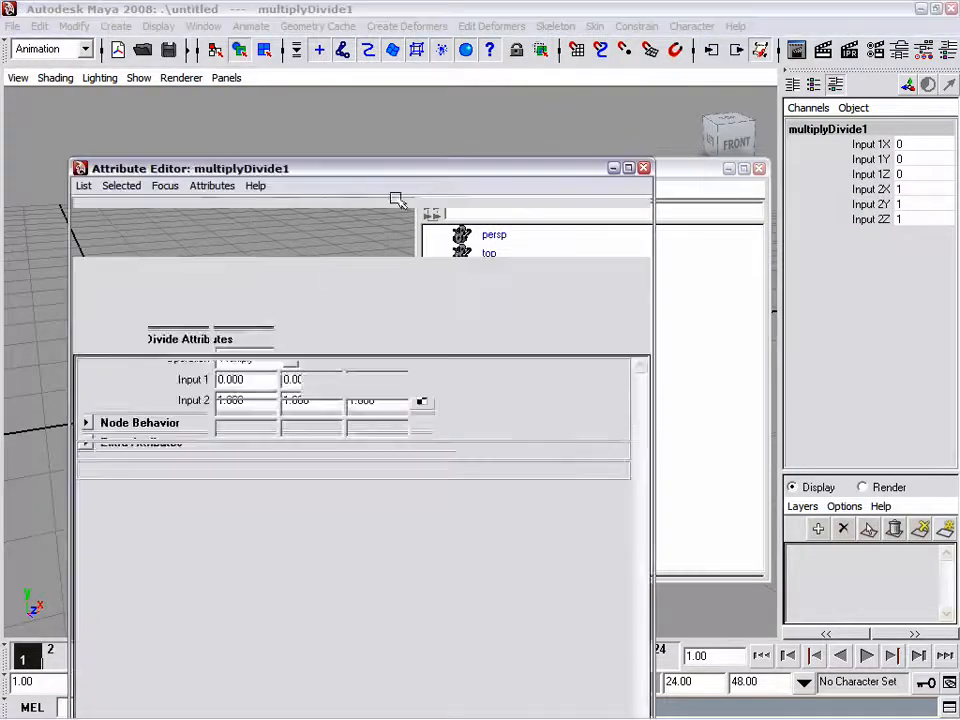
pyautogui.moveTo(430, 166); pyautogui.dragTo(453, 60)
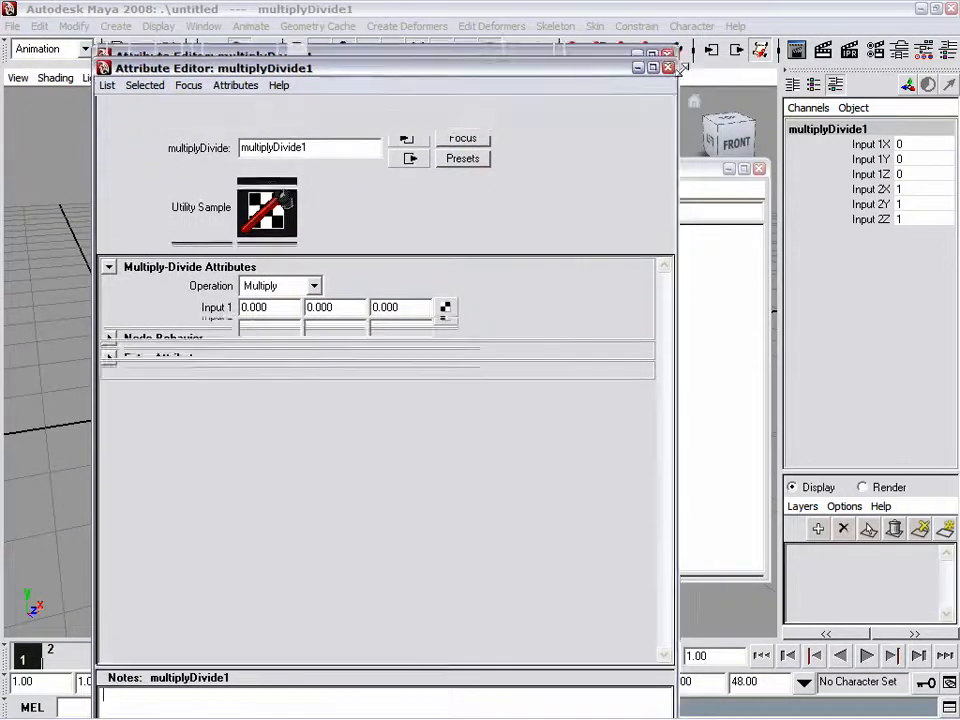
pyautogui.moveTo(677, 45); pyautogui.dragTo(740, 172)
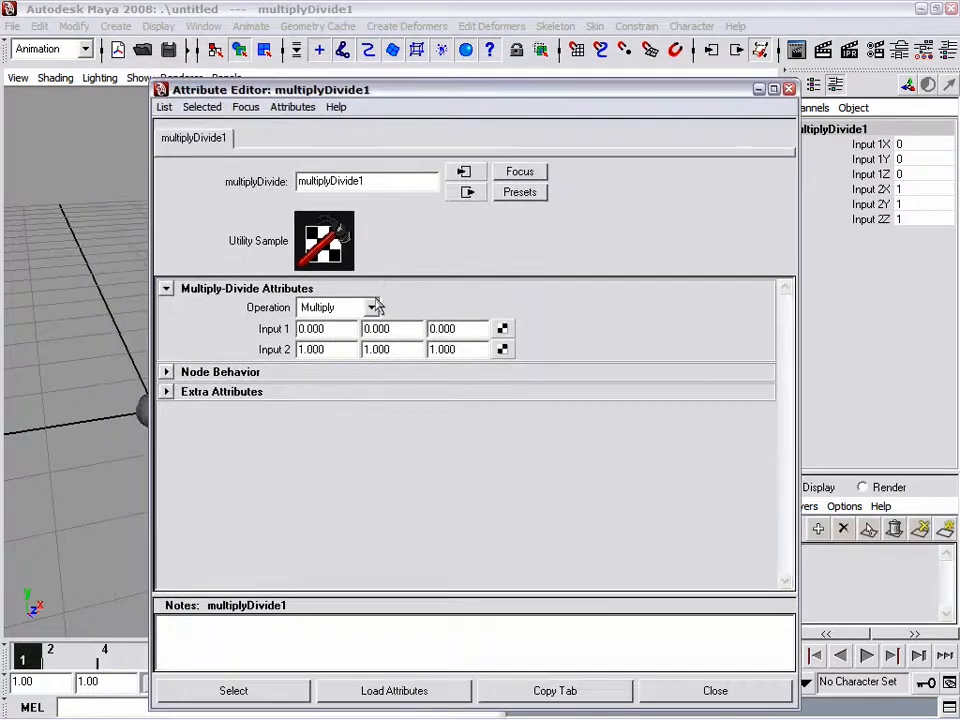
pyautogui.click(376, 306)
pyautogui.click(356, 358)
pyautogui.moveTo(405, 92); pyautogui.dragTo(677, 86)
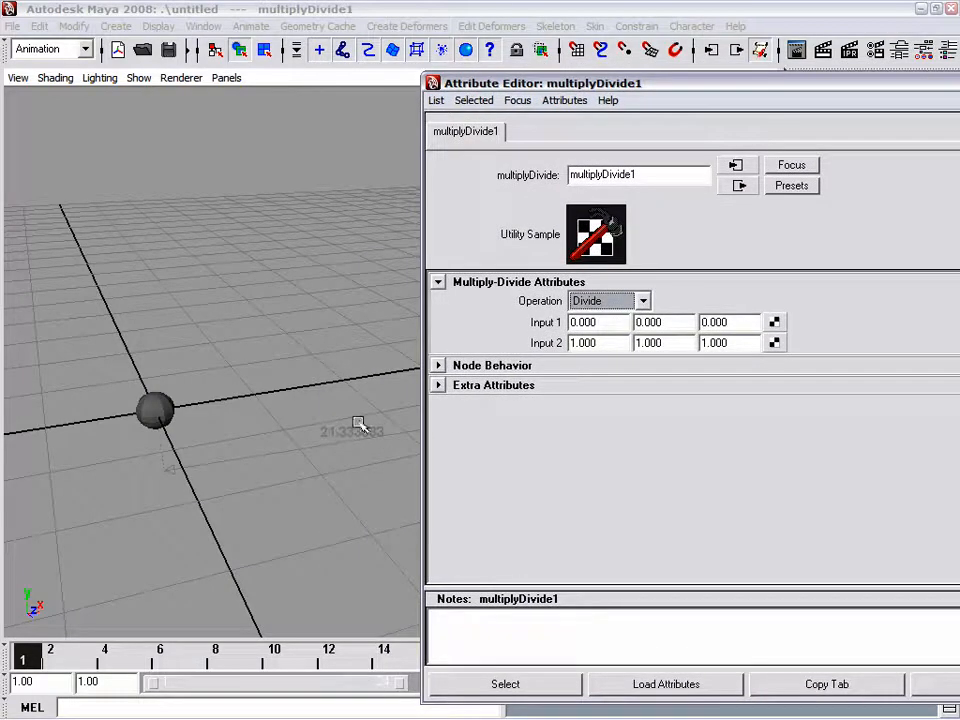
# Set the first Input 2 value of multiplyDivide1 to 21.333 and close the Attribute Editor
pyautogui.moveTo(612, 342); pyautogui.dragTo(563, 347)
pyautogui.write('21.333')
pyautogui.press('Return')
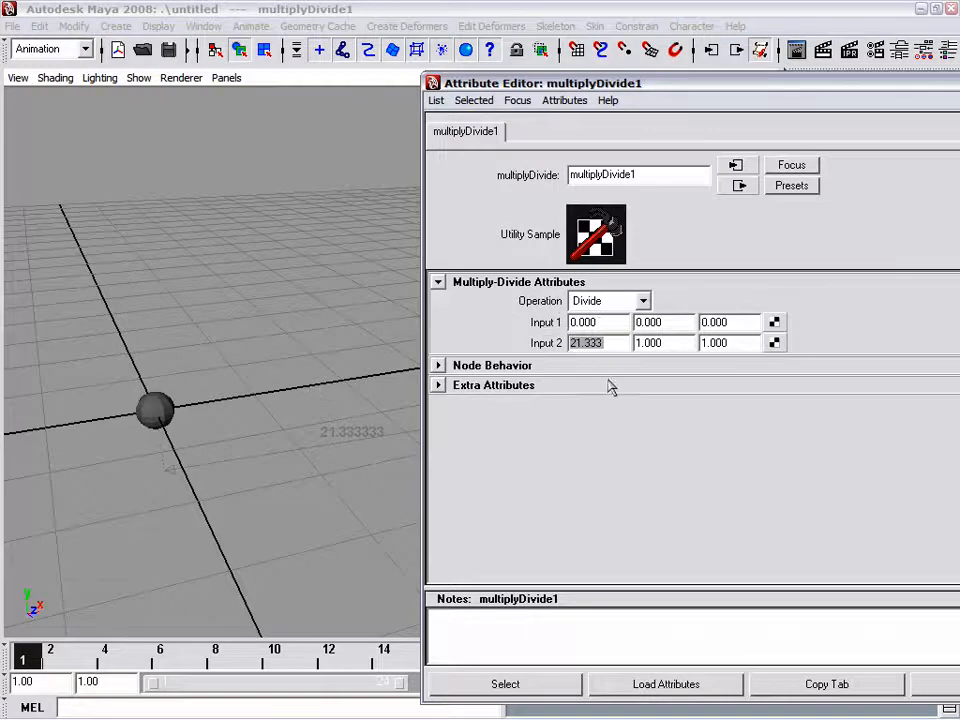
pyautogui.moveTo(722, 91); pyautogui.dragTo(566, 81)
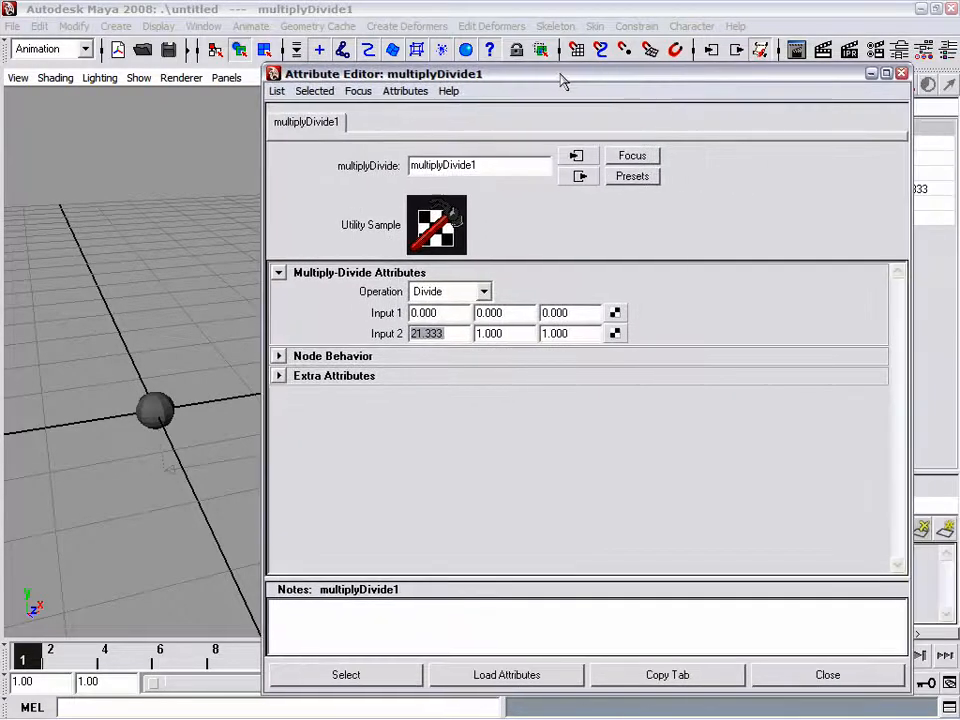
pyautogui.click(902, 75)
# Open the Connection Editor with multiplyDivide1 loaded as the input node, and arrange the windows side by side
pyautogui.press('space')
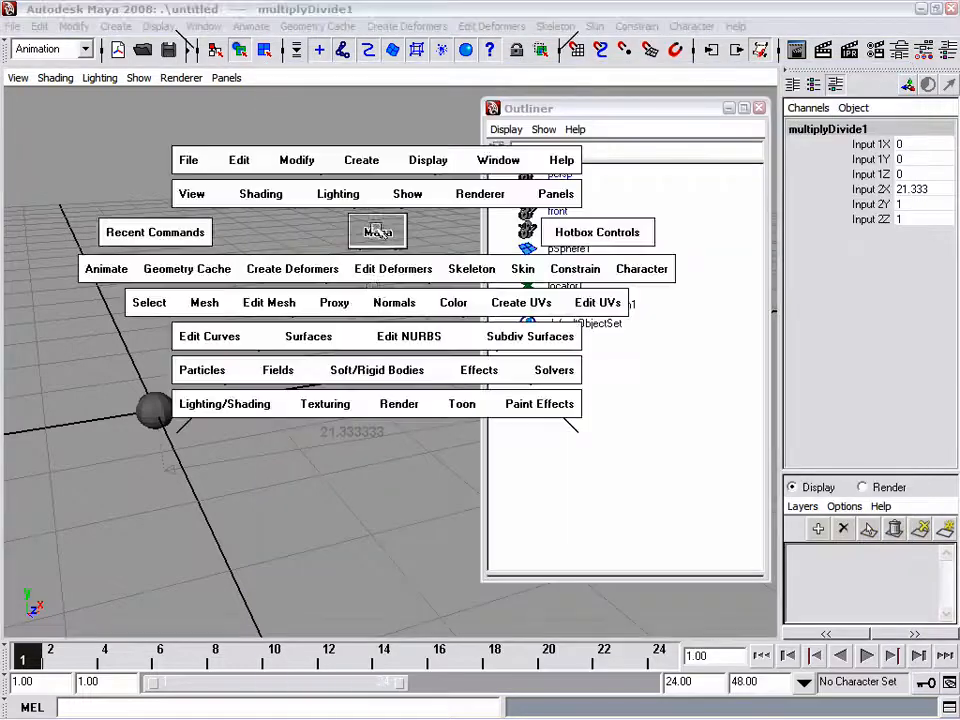
pyautogui.moveTo(358, 506); pyautogui.dragTo(363, 475)
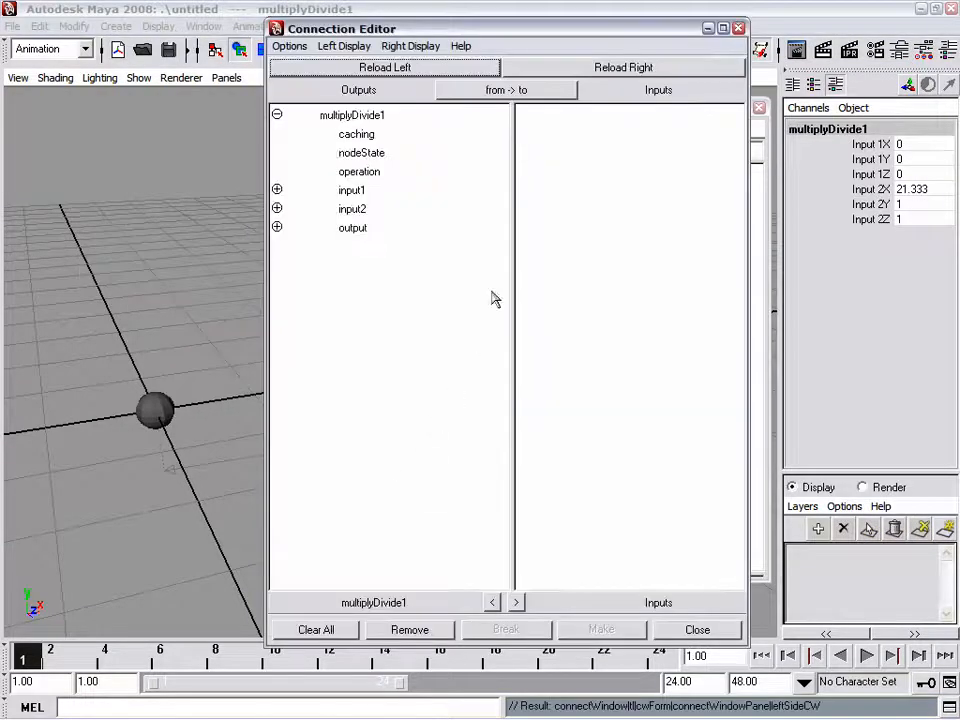
pyautogui.click(656, 68)
pyautogui.moveTo(656, 28); pyautogui.dragTo(459, 25)
pyautogui.moveTo(618, 110); pyautogui.dragTo(709, 95)
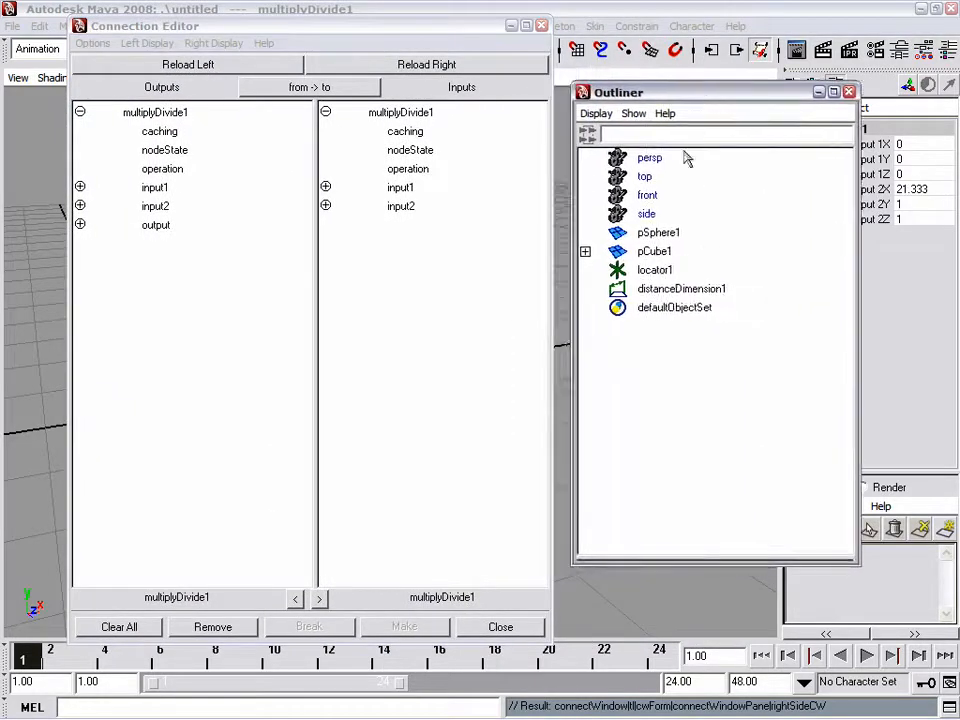
# Select the shape node of distanceDimension1 and load it as the output node in the Connection Editor
pyautogui.click(656, 289)
pyautogui.click(563, 428)
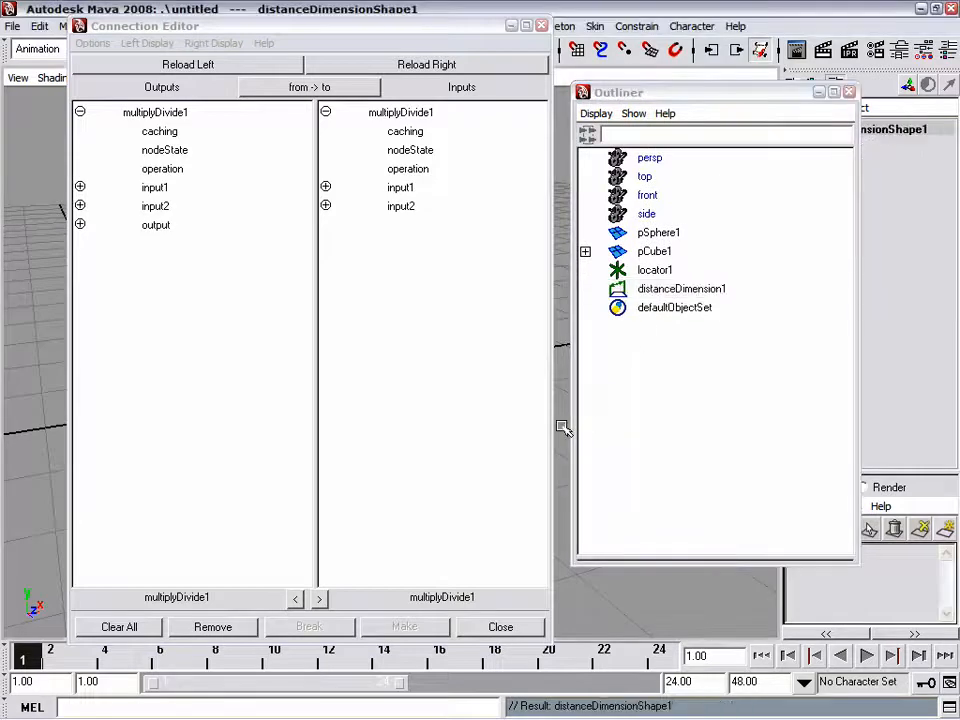
pyautogui.moveTo(786, 95); pyautogui.dragTo(732, 102)
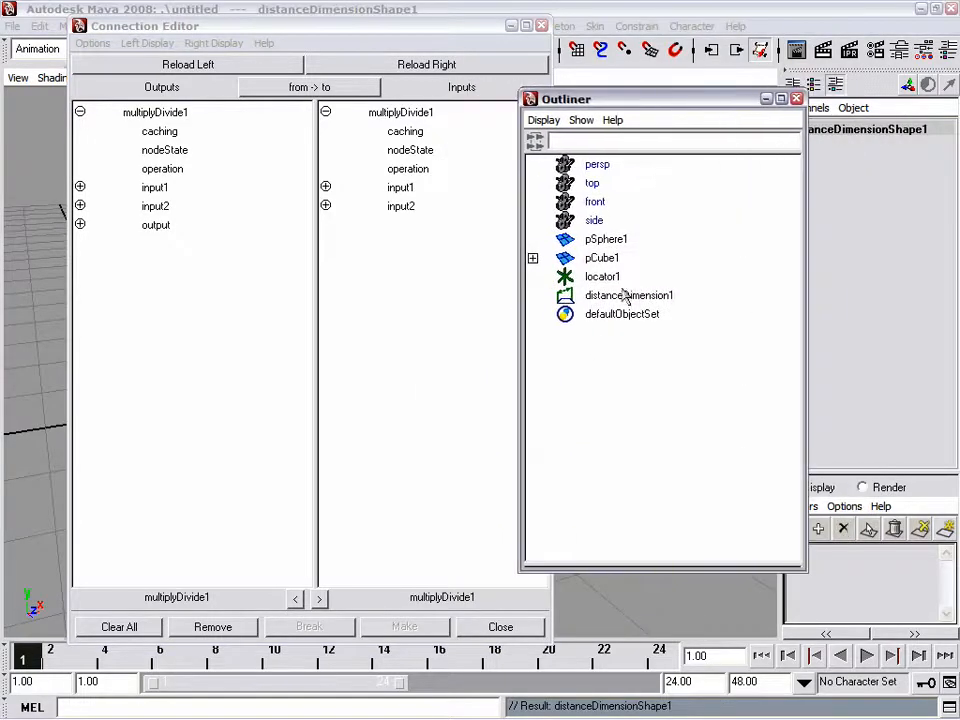
pyautogui.click(172, 67)
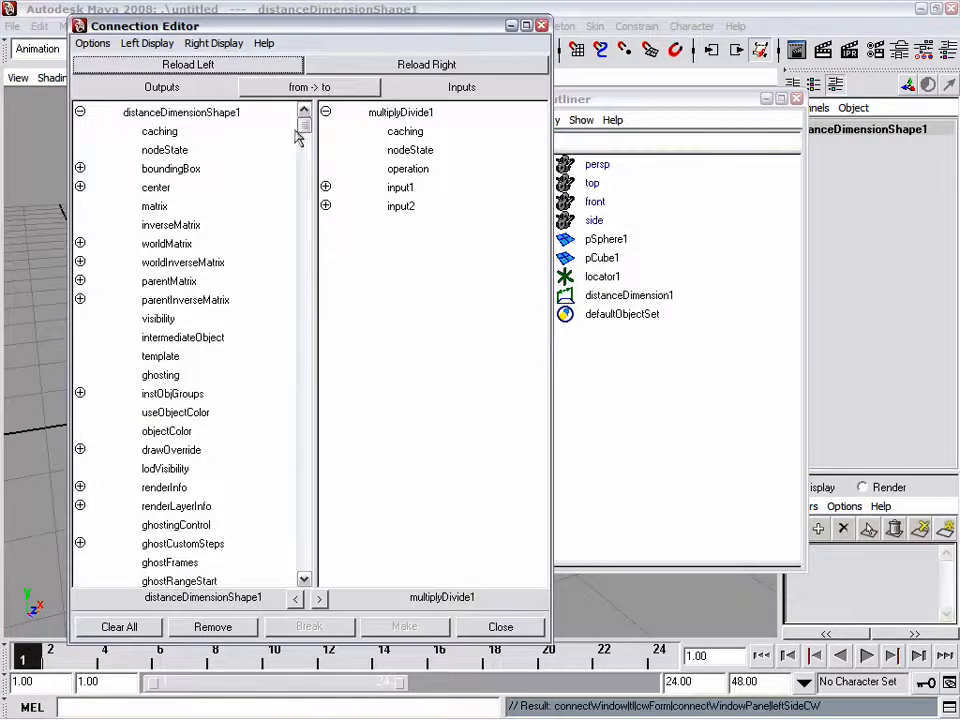
# Connect the distance output of distanceDimensionShape1 to input1X of multiplyDivide1
pyautogui.moveTo(307, 125); pyautogui.dragTo(304, 313)
pyautogui.click(176, 431)
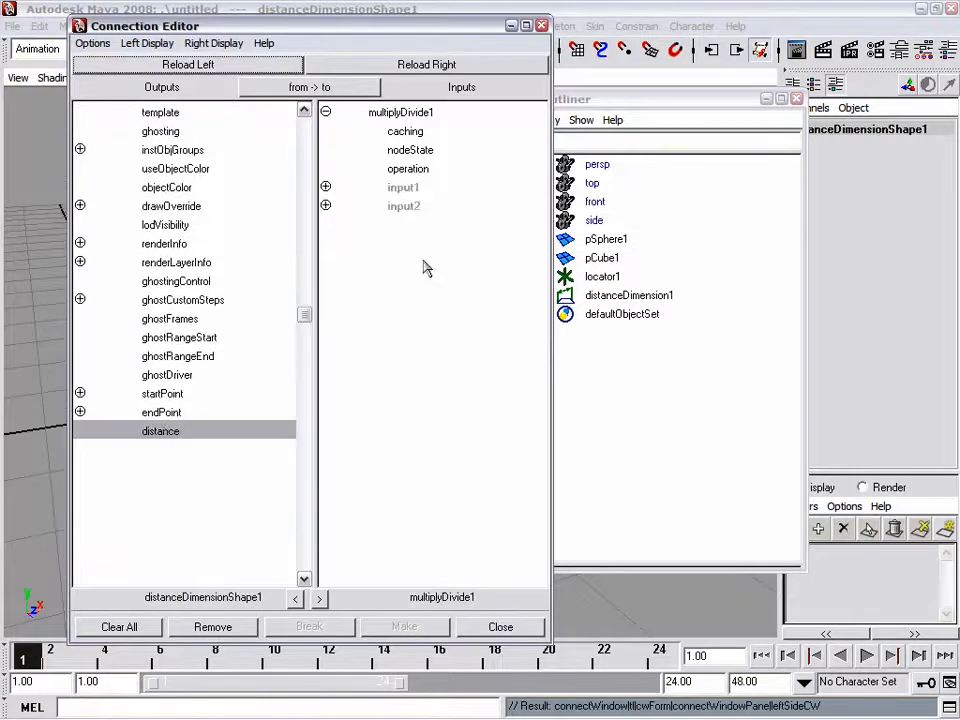
pyautogui.click(326, 187)
pyautogui.click(438, 207)
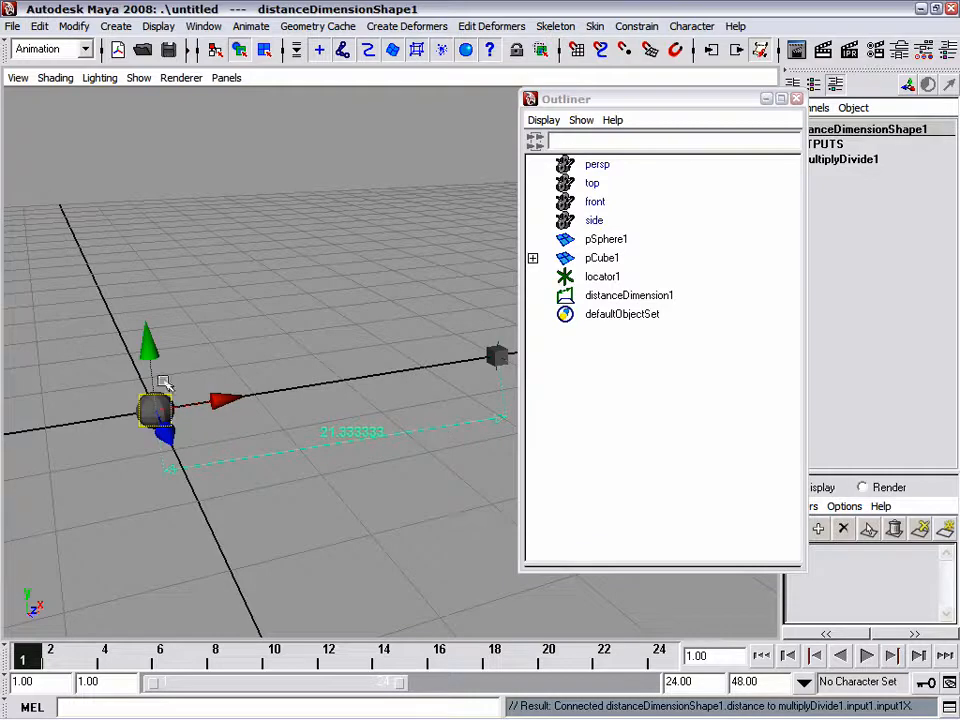
# Clear the selection and create a second multiplyDivide node with the MEL createNode command
pyautogui.click(343, 270)
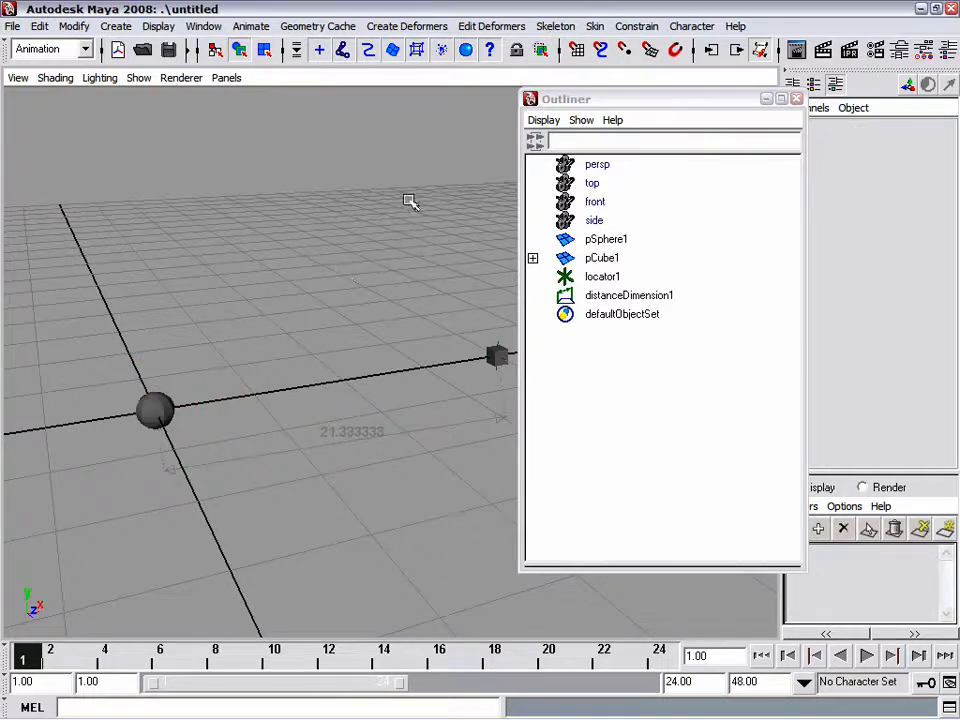
pyautogui.click(279, 706)
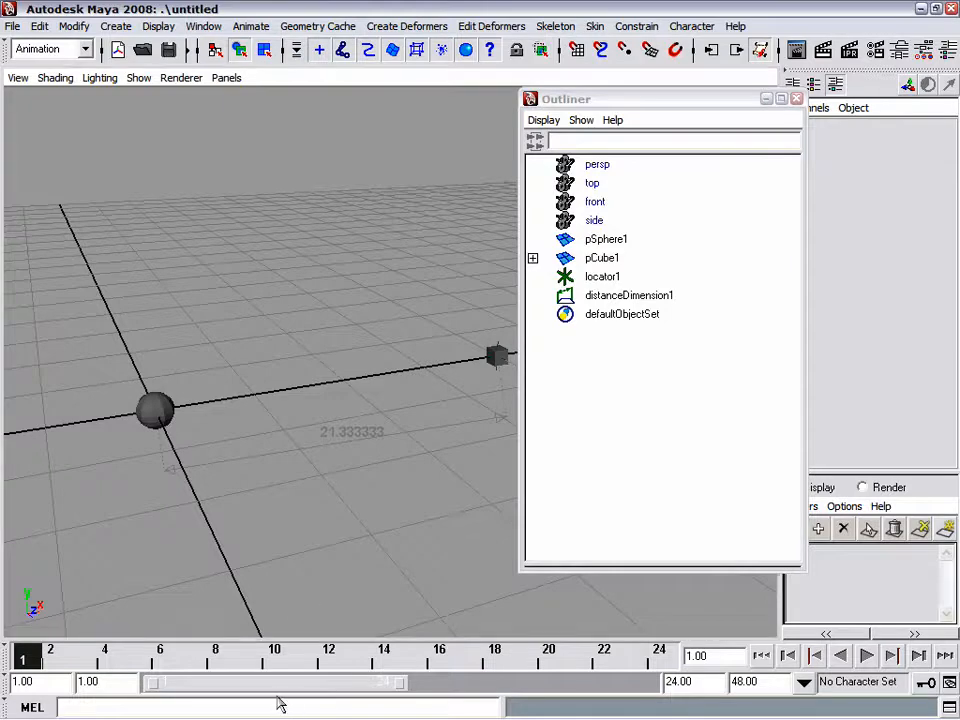
pyautogui.write('ci')
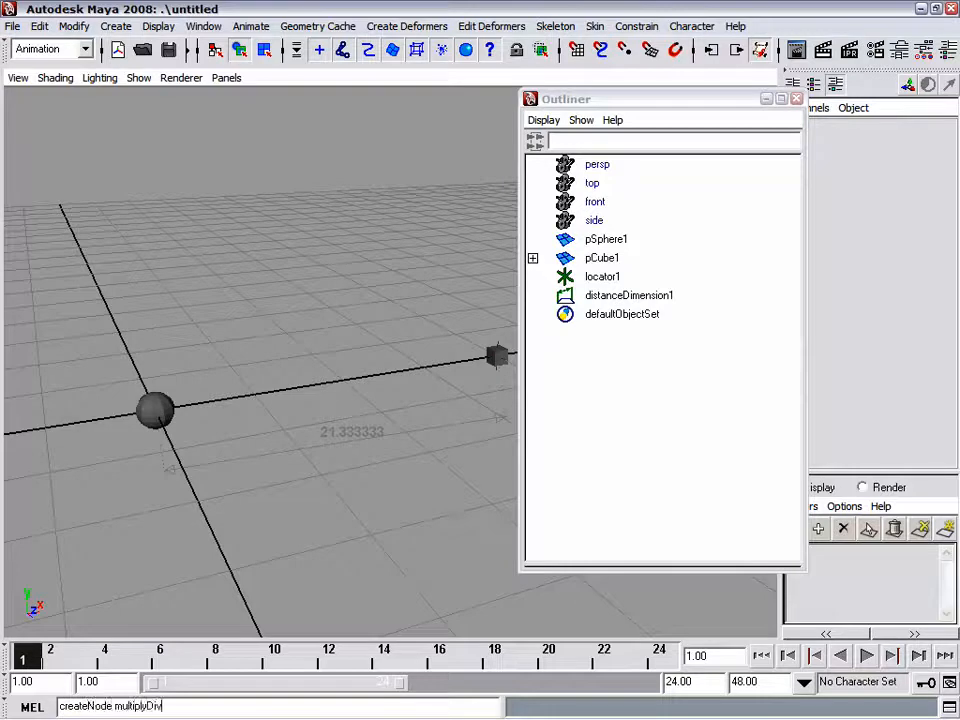
pyautogui.press('Return')
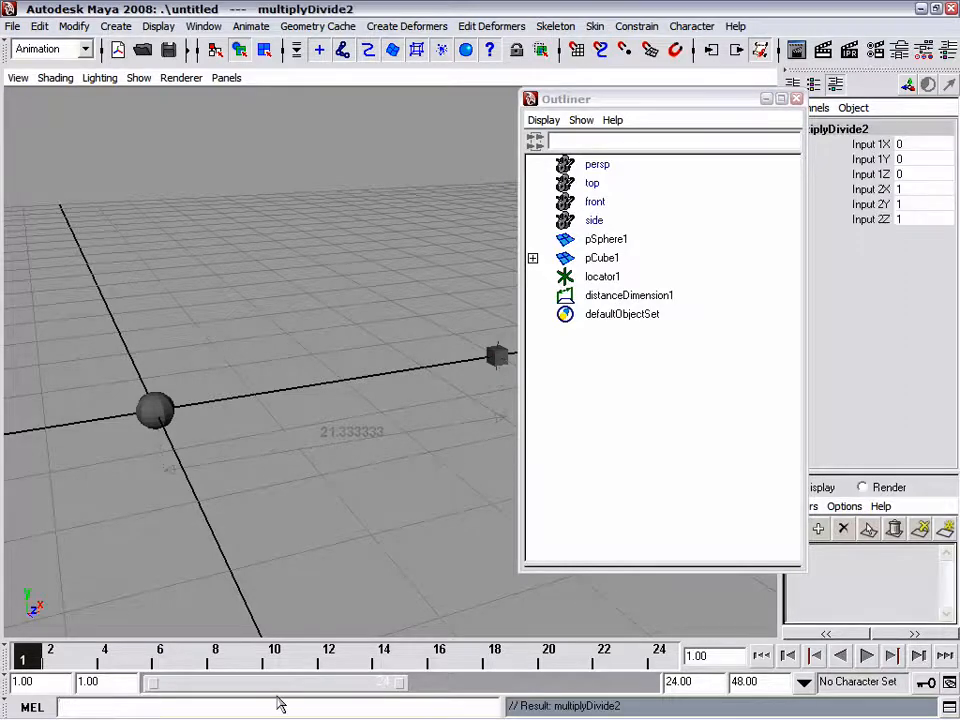
# Open the Connection Editor, load multiplyDivide2 as the input node, and arrange the editor and Outliner windows side by side
pyautogui.moveTo(727, 103); pyautogui.dragTo(555, 116)
pyautogui.press('space')
pyautogui.moveTo(640, 408); pyautogui.dragTo(614, 403)
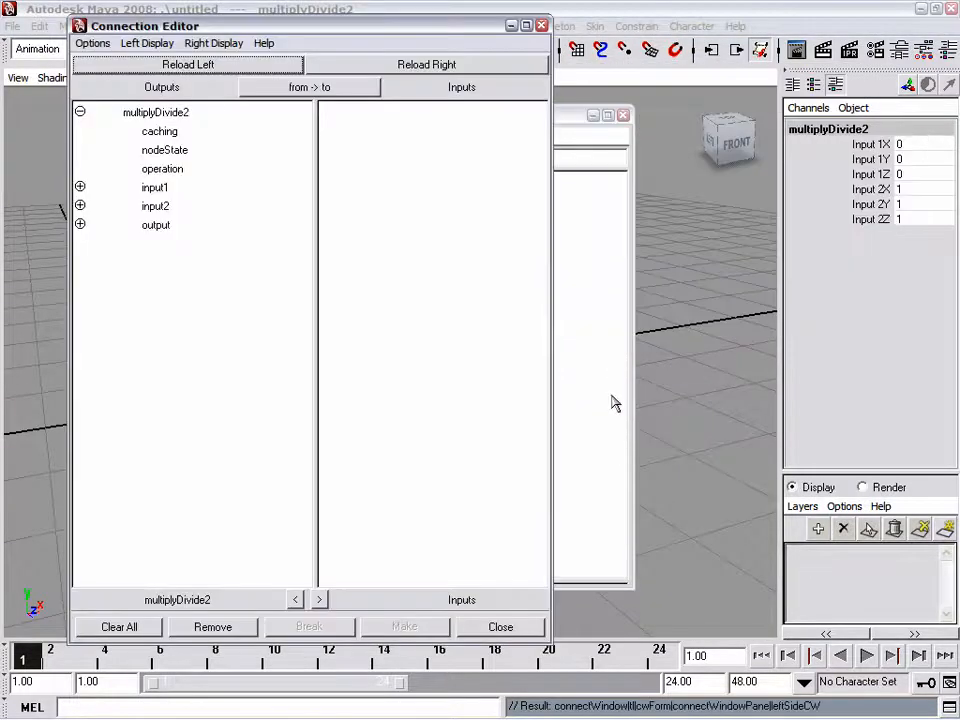
pyautogui.click(433, 68)
pyautogui.moveTo(420, 26); pyautogui.dragTo(854, 59)
pyautogui.moveTo(463, 120); pyautogui.dragTo(327, 105)
# Turn off DAG Objects Only in the Outliner, select multiplyDivide1 and load it as the output node in the Connection Editor
pyautogui.click(239, 120)
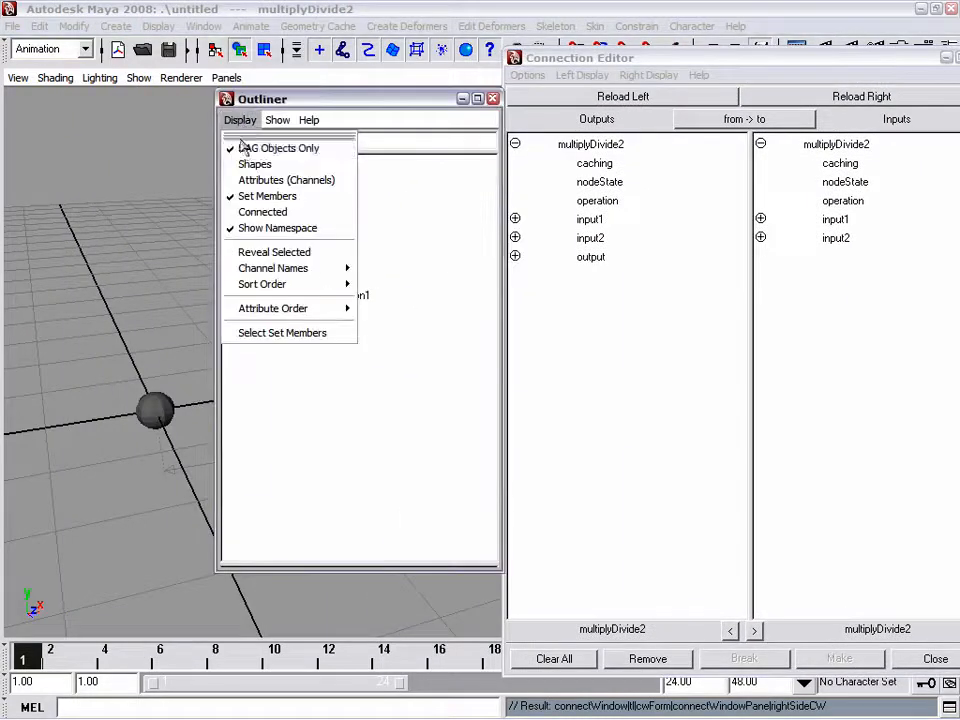
pyautogui.click(242, 147)
pyautogui.moveTo(490, 184); pyautogui.dragTo(478, 318)
pyautogui.click(320, 389)
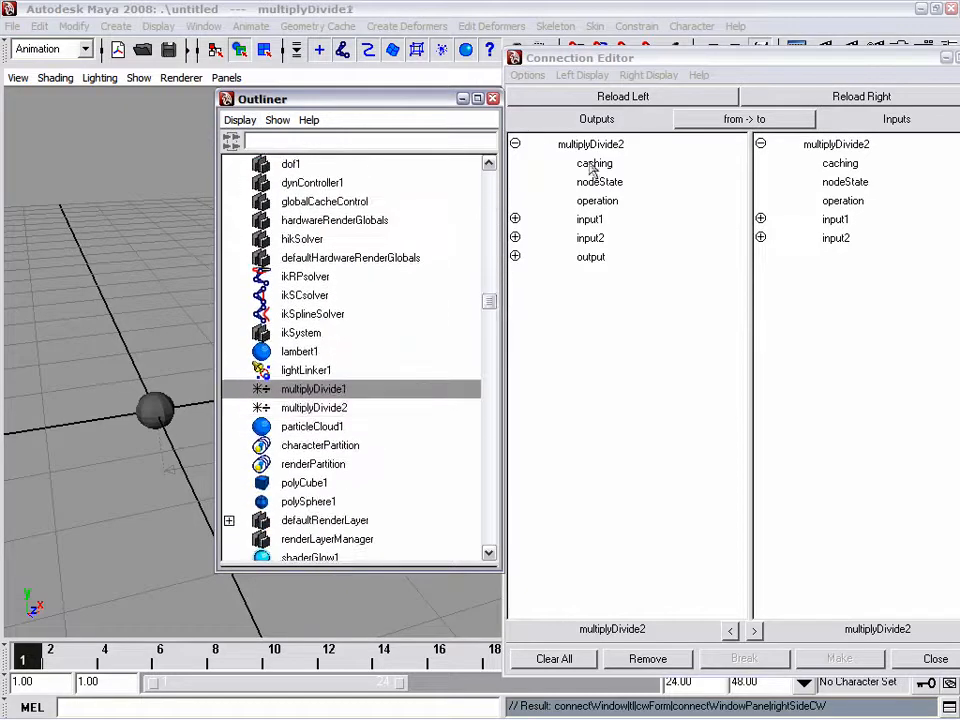
pyautogui.click(620, 97)
# Connect outputX of multiplyDivide1 to input1X of multiplyDivide2 and close the Connection Editor
pyautogui.moveTo(600, 57); pyautogui.dragTo(459, 43)
pyautogui.click(375, 243)
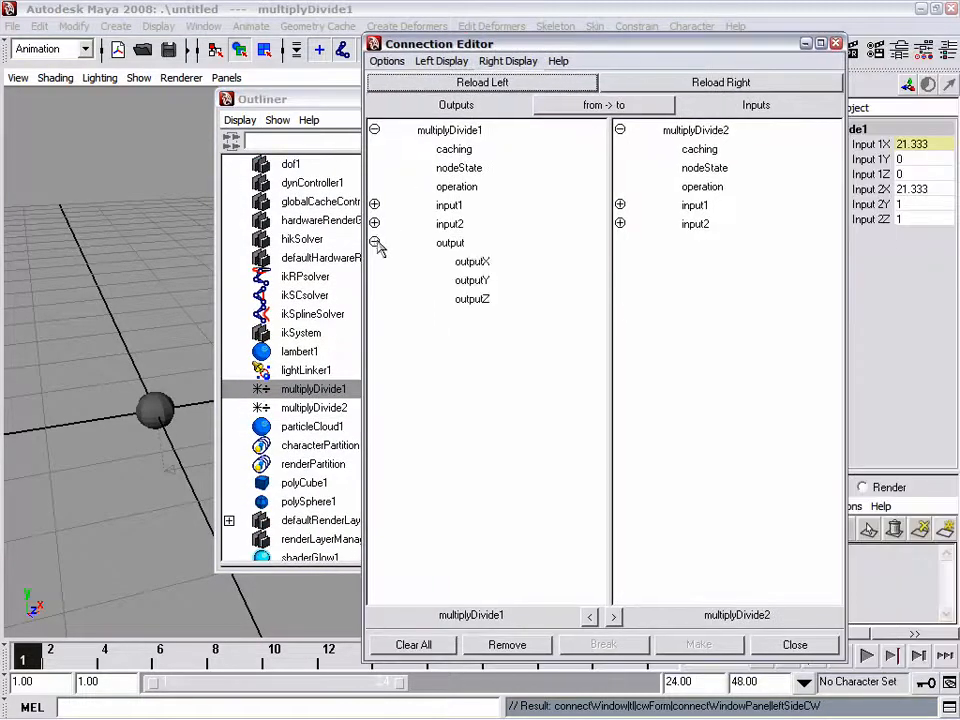
pyautogui.click(472, 262)
pyautogui.click(621, 205)
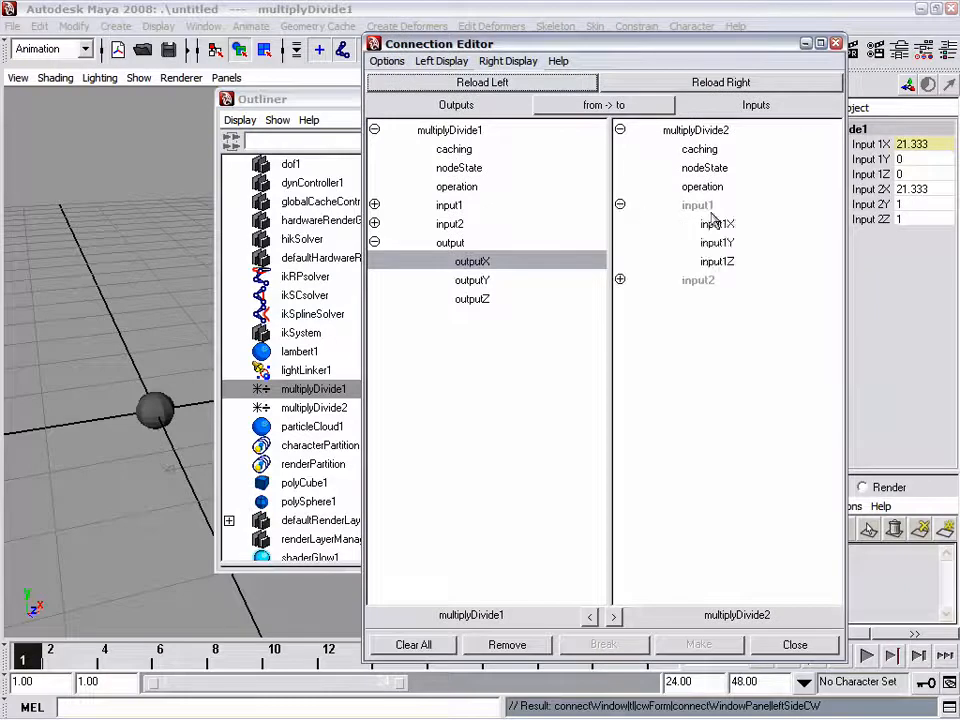
pyautogui.click(727, 226)
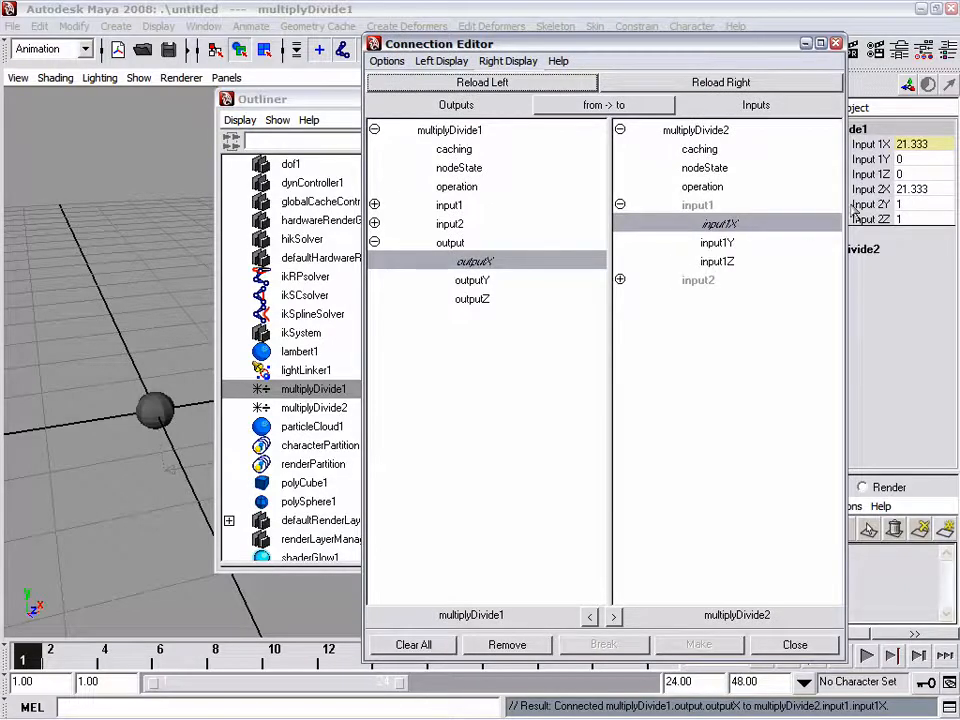
pyautogui.click(835, 44)
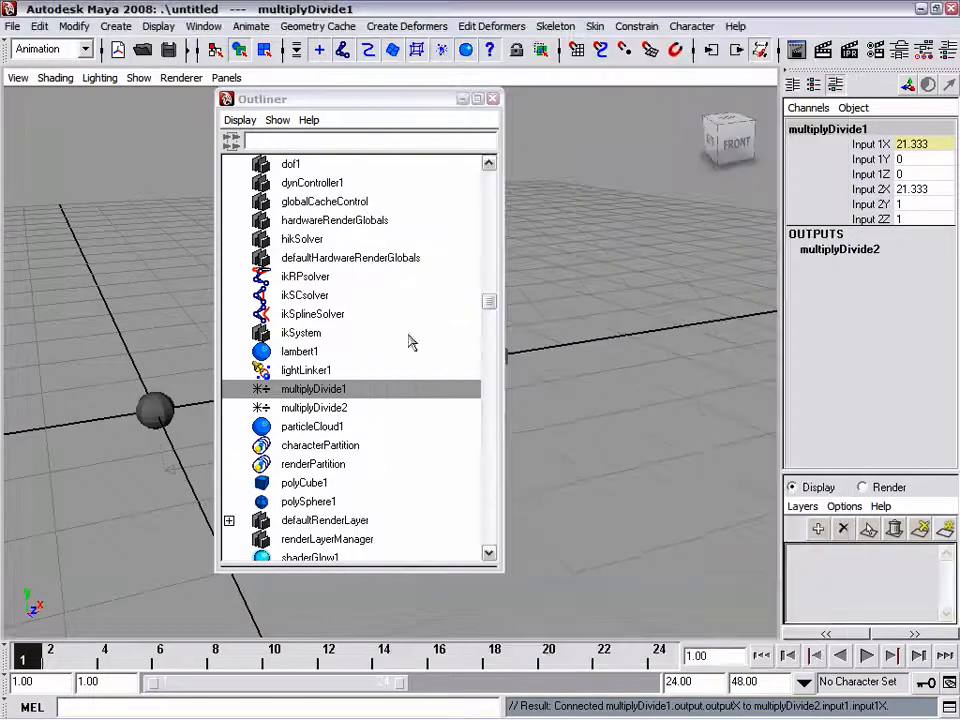
# Set the first Input 2 value of multiplyDivide2 to 10 in the Attribute Editor, then close the editor
pyautogui.click(330, 408)
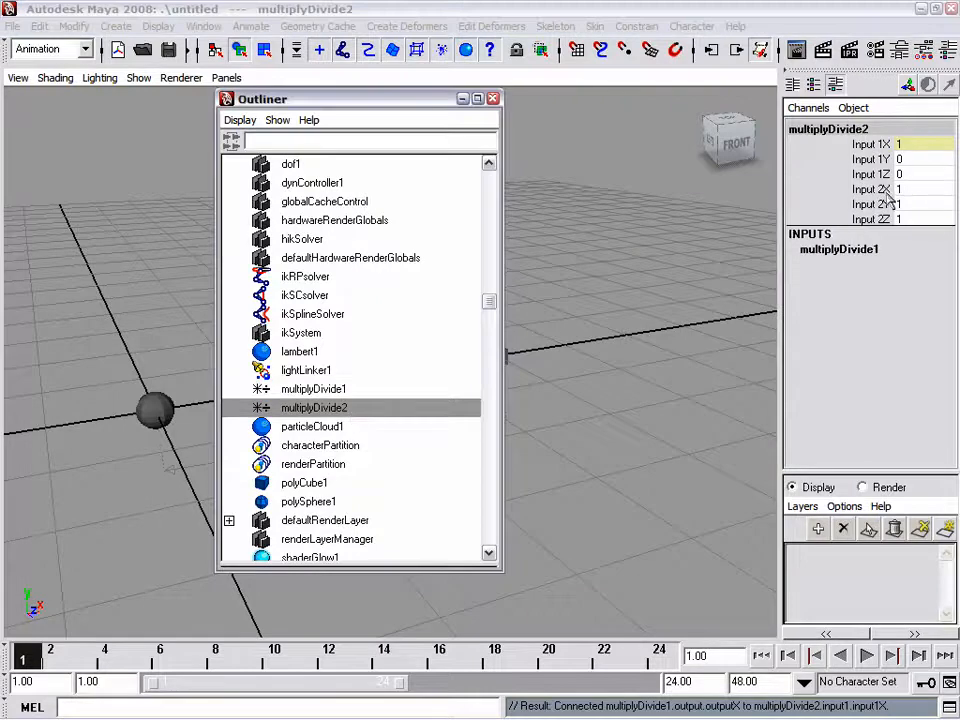
pyautogui.hotkey('ctrl', 'a')
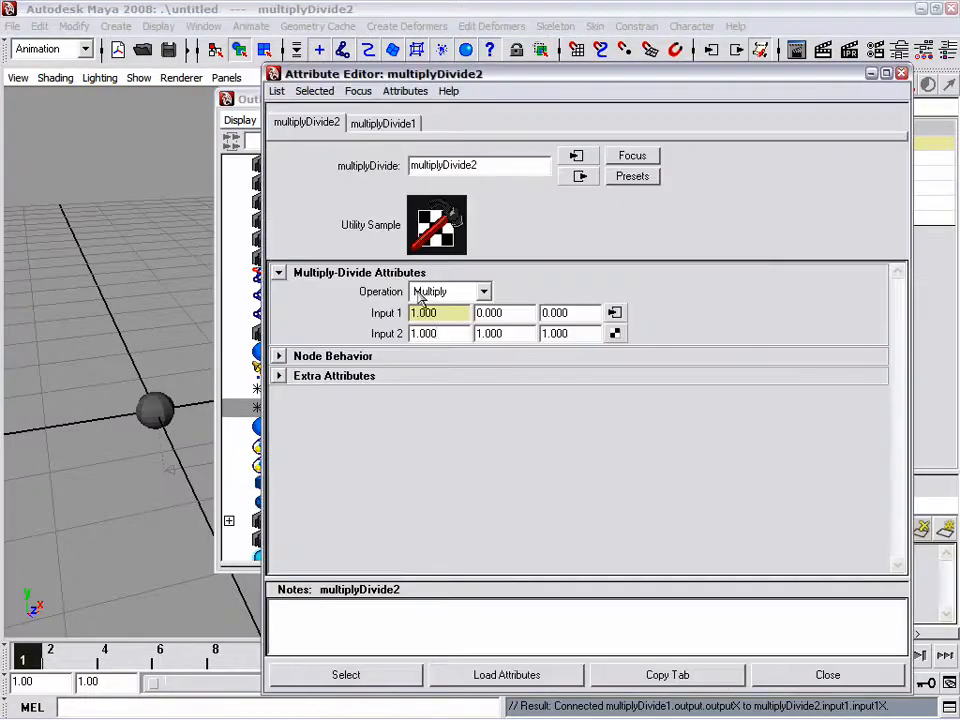
pyautogui.doubleClick(463, 334)
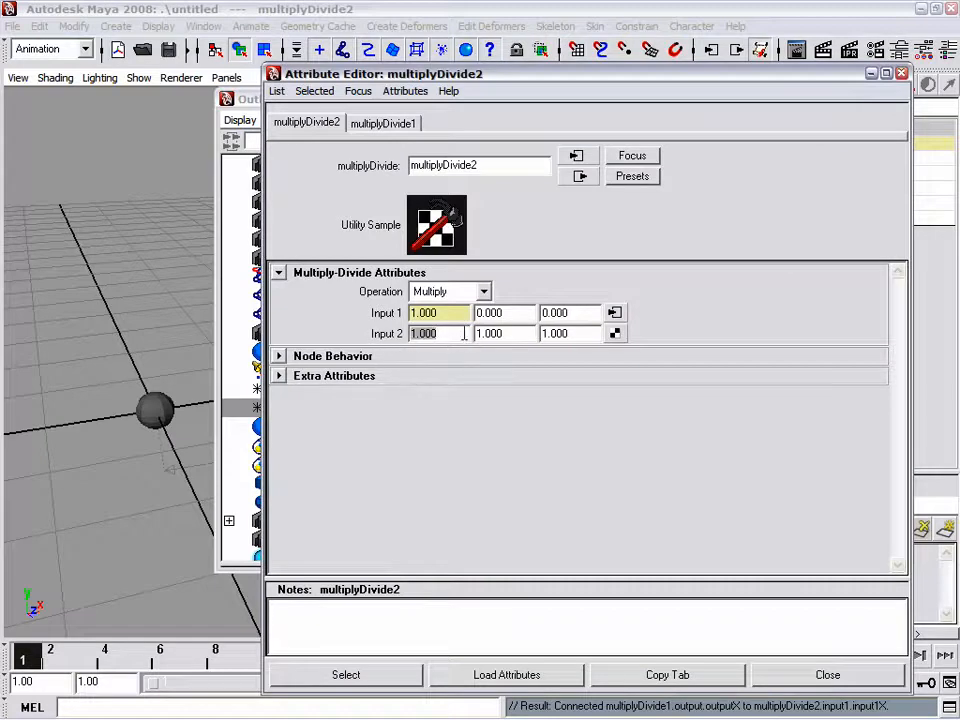
pyautogui.write('10')
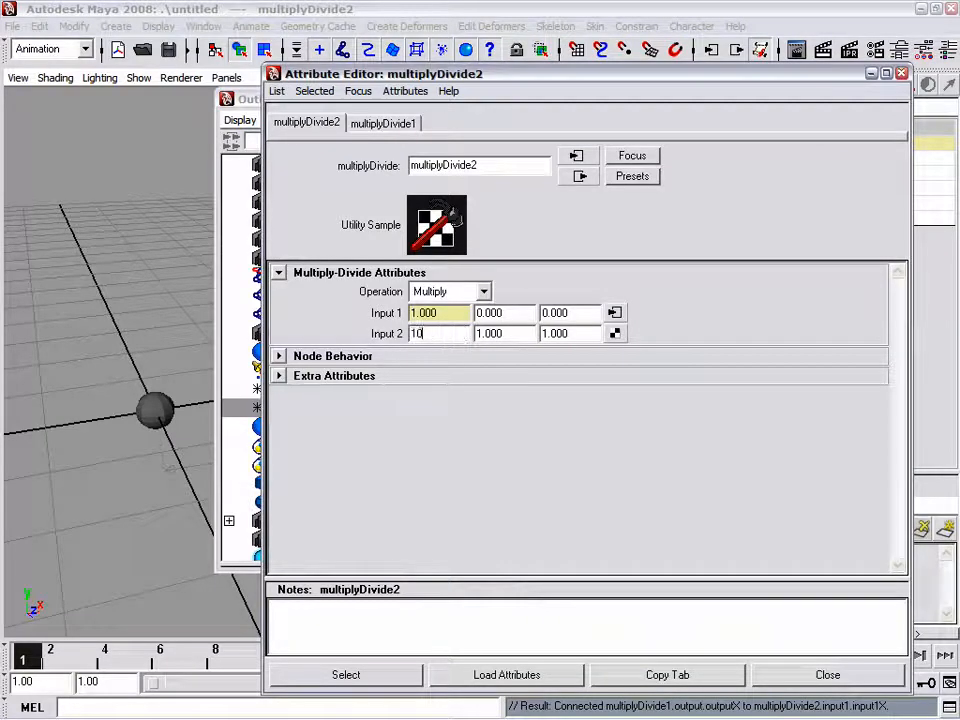
pyautogui.press('Return')
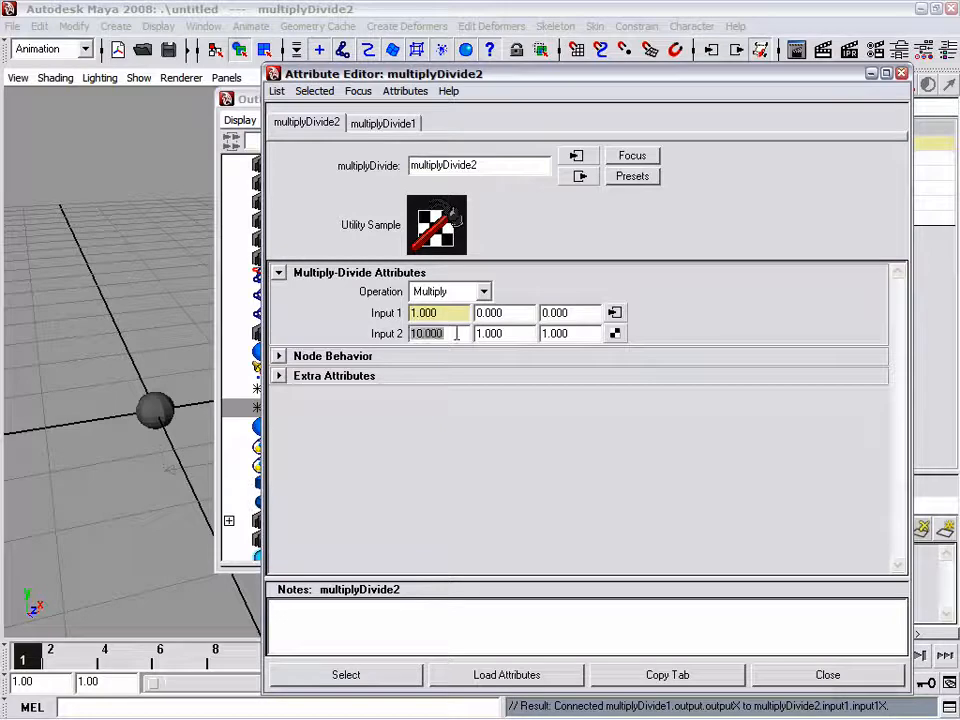
pyautogui.click(902, 74)
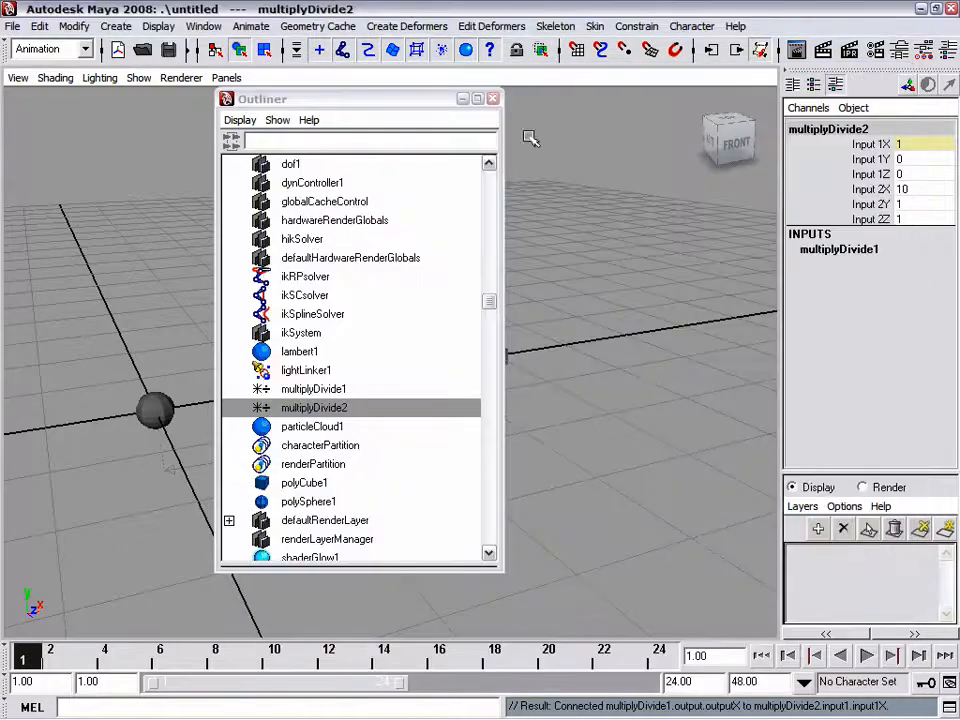
# Open the Connection Editor with multiplyDivide2 loaded as the output node and expand its output attributes
pyautogui.press('space')
pyautogui.moveTo(609, 441); pyautogui.dragTo(600, 414)
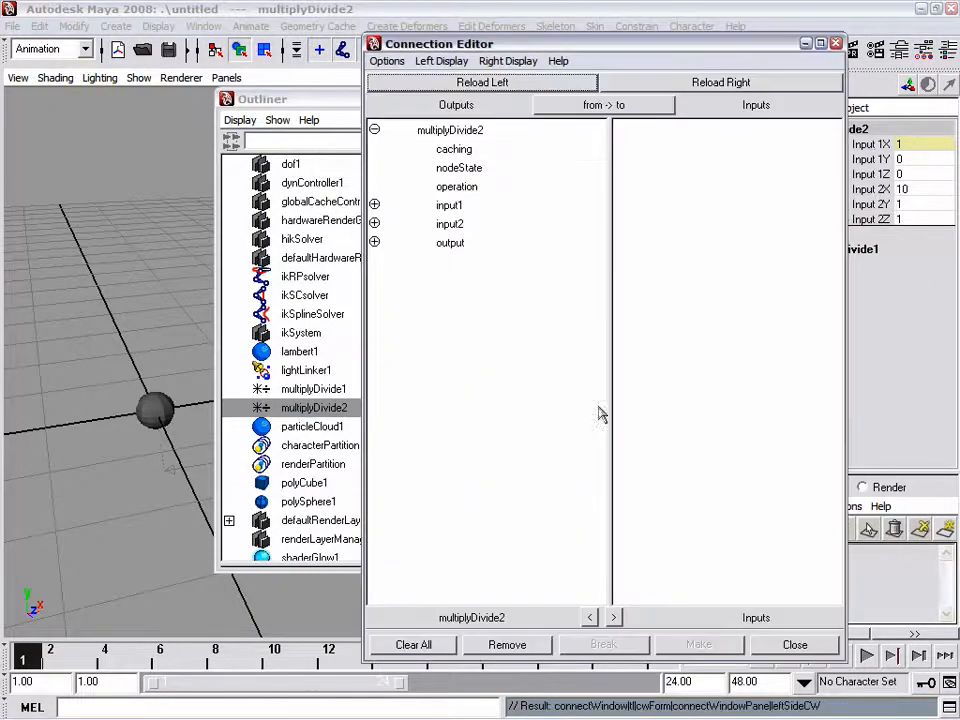
pyautogui.moveTo(395, 45); pyautogui.dragTo(416, 42)
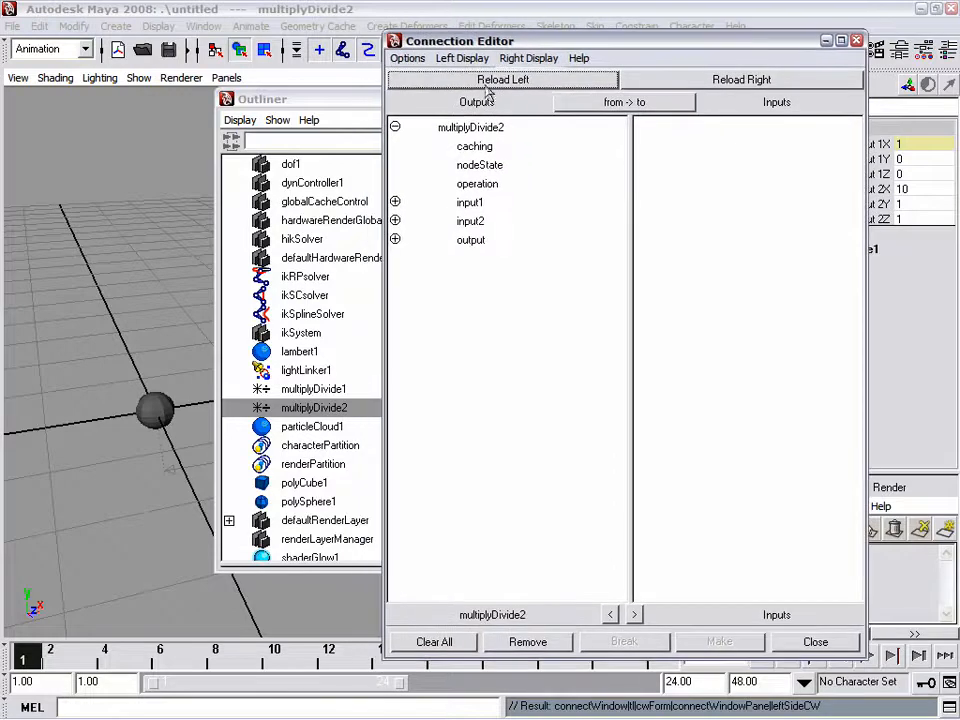
pyautogui.click(395, 240)
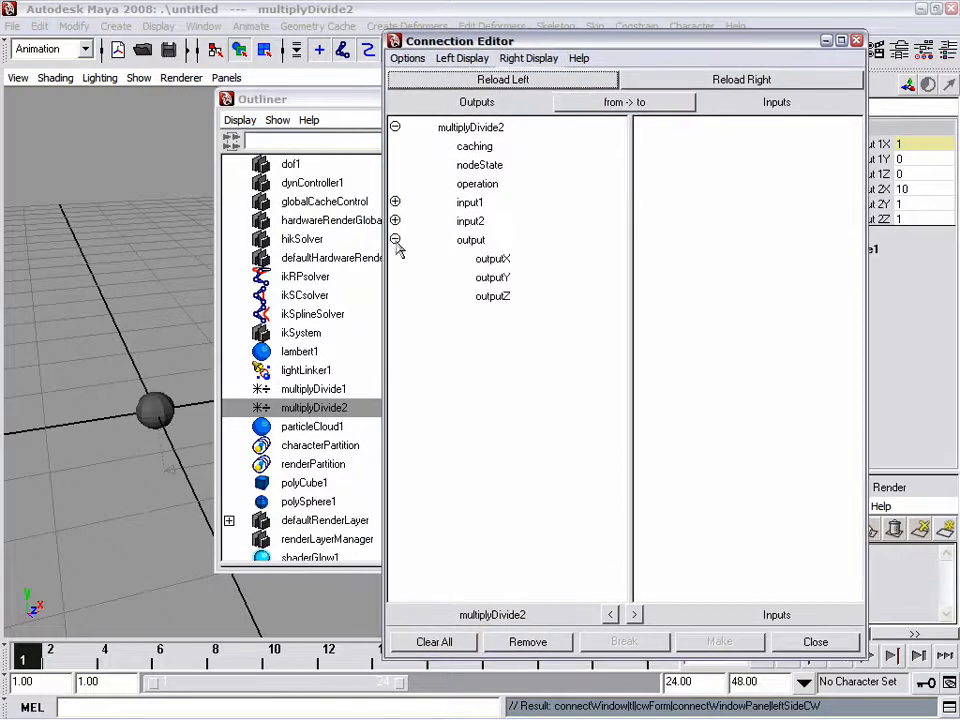
# Select pSphere1 in the Outliner and load it as the input node in the Connection Editor
pyautogui.click(340, 108)
pyautogui.moveTo(489, 300); pyautogui.dragTo(488, 180)
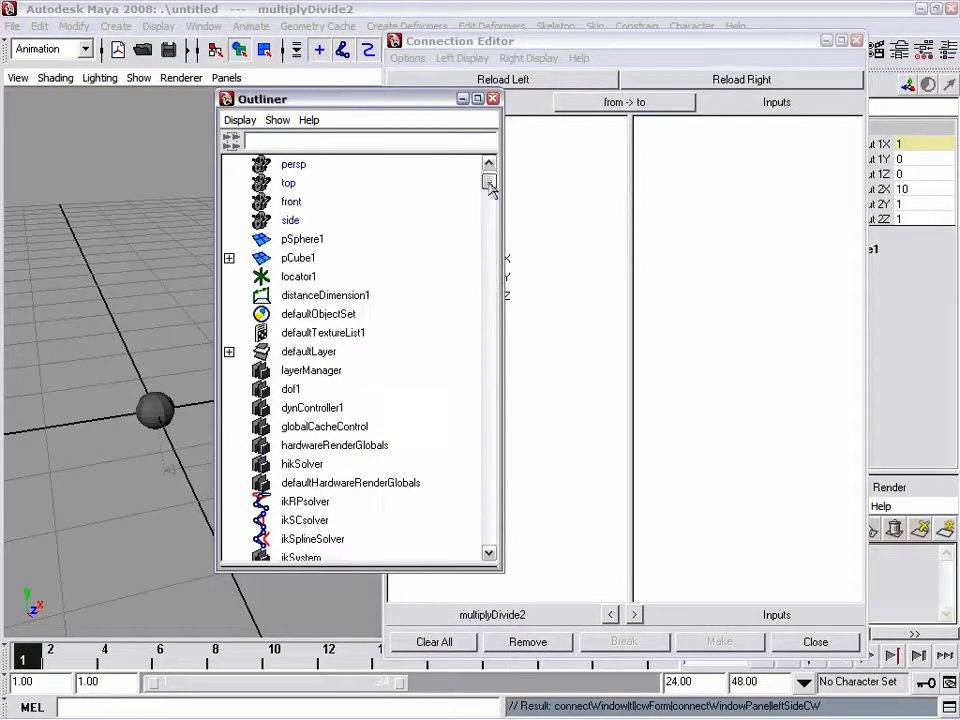
pyautogui.click(302, 240)
pyautogui.click(727, 82)
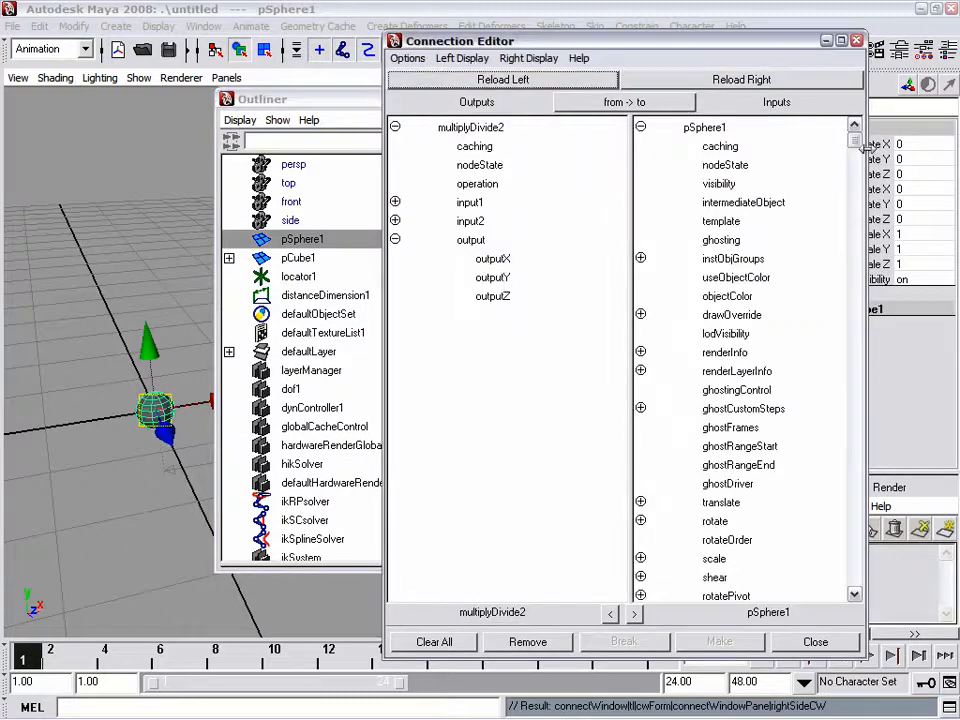
# Connect outputX of multiplyDivide2 to translateY of pSphere1, then minimize the Connection Editor and the Outliner
pyautogui.moveTo(856, 143); pyautogui.dragTo(826, 300)
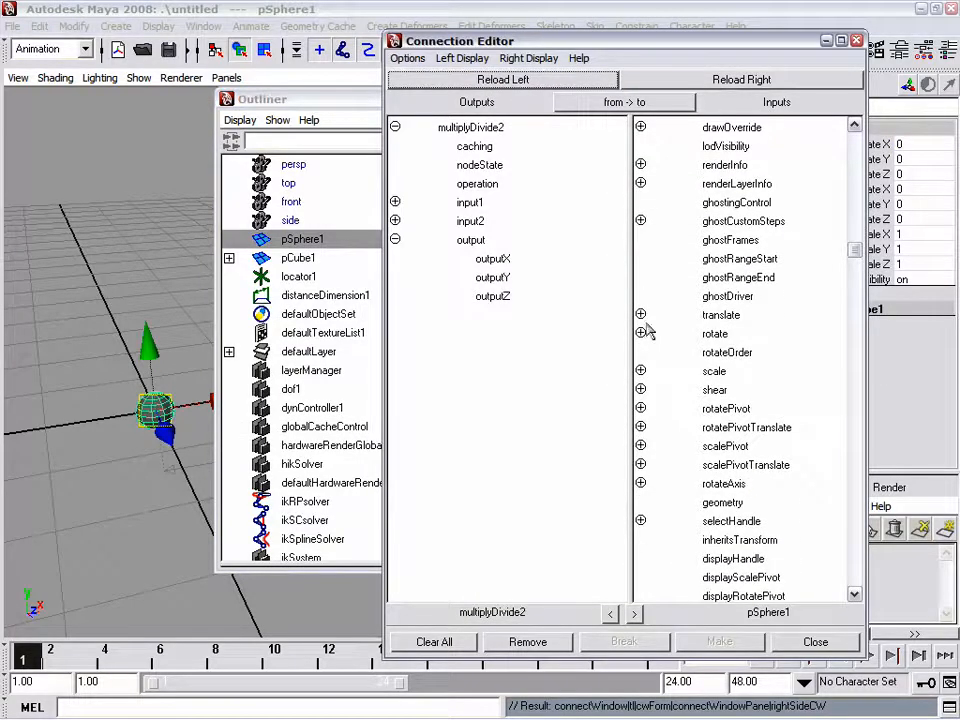
pyautogui.click(640, 315)
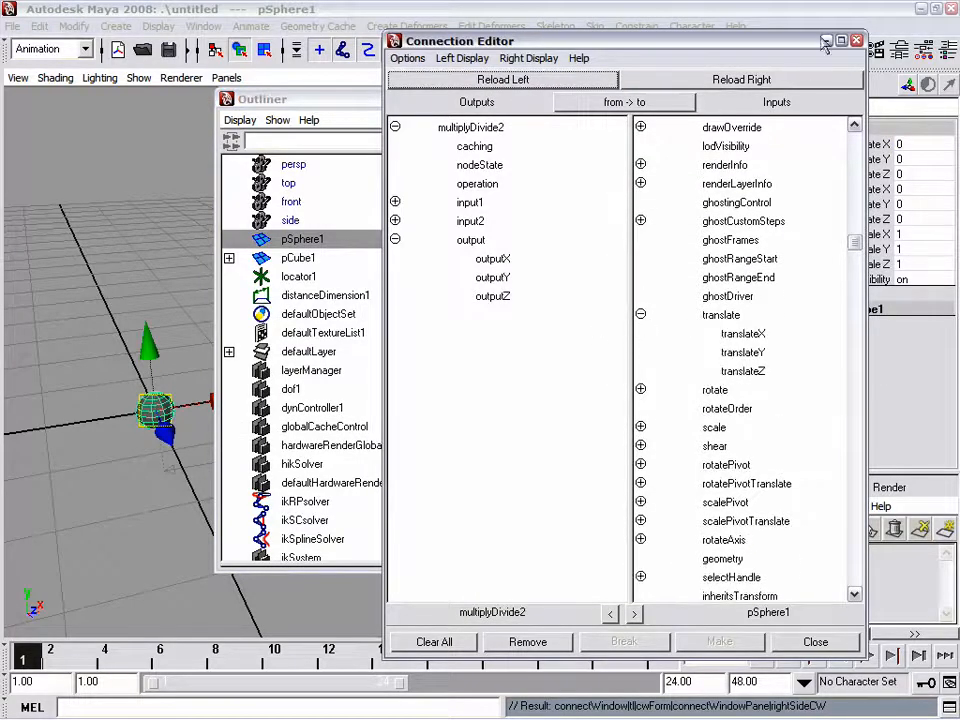
pyautogui.click(495, 259)
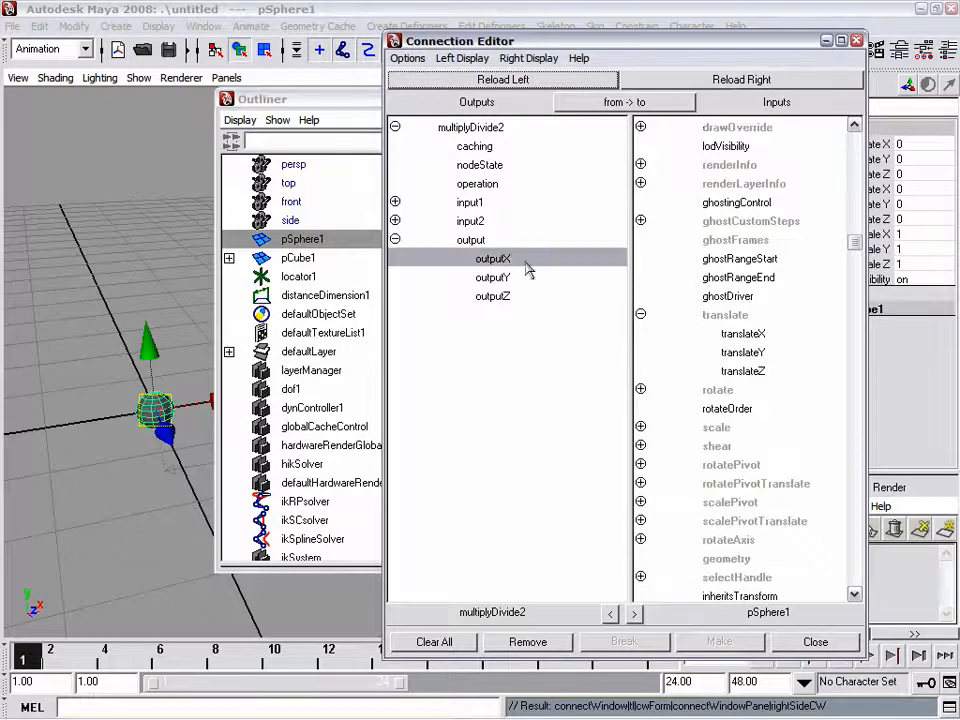
pyautogui.click(744, 352)
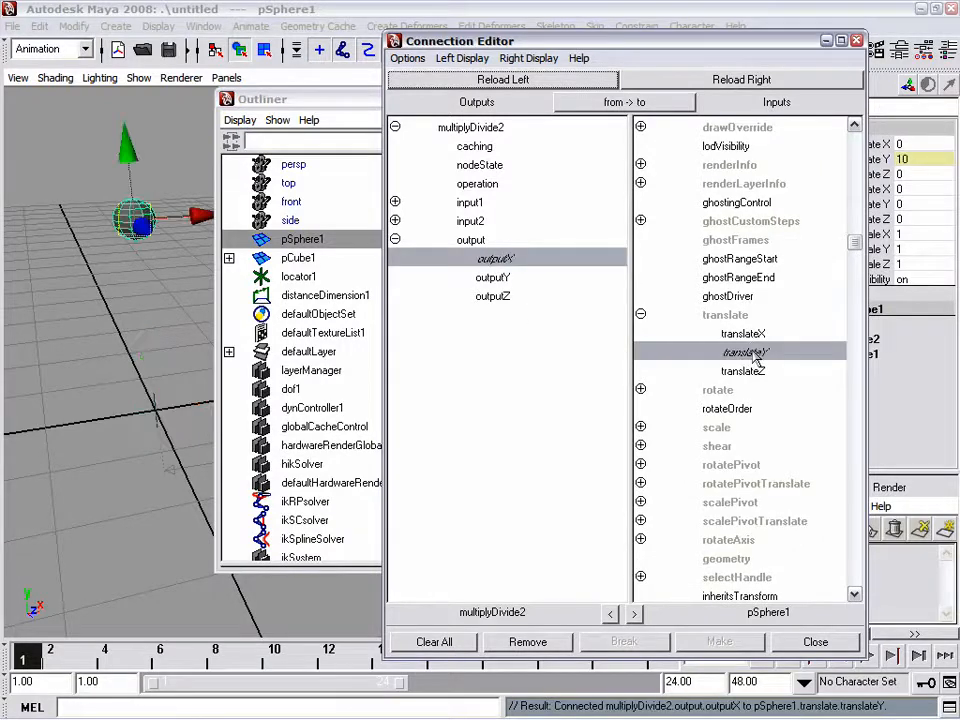
pyautogui.click(826, 41)
pyautogui.click(462, 99)
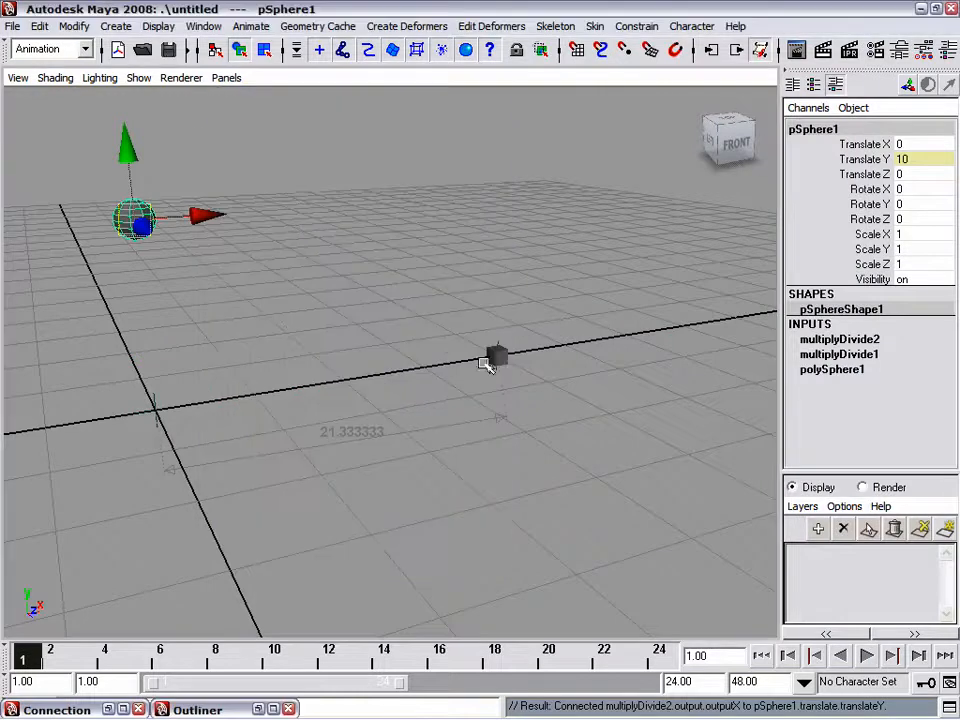
# Test the distance-driven sphere by moving the cube along the X axis to about 22.6, then deselect the cube
pyautogui.click(505, 353)
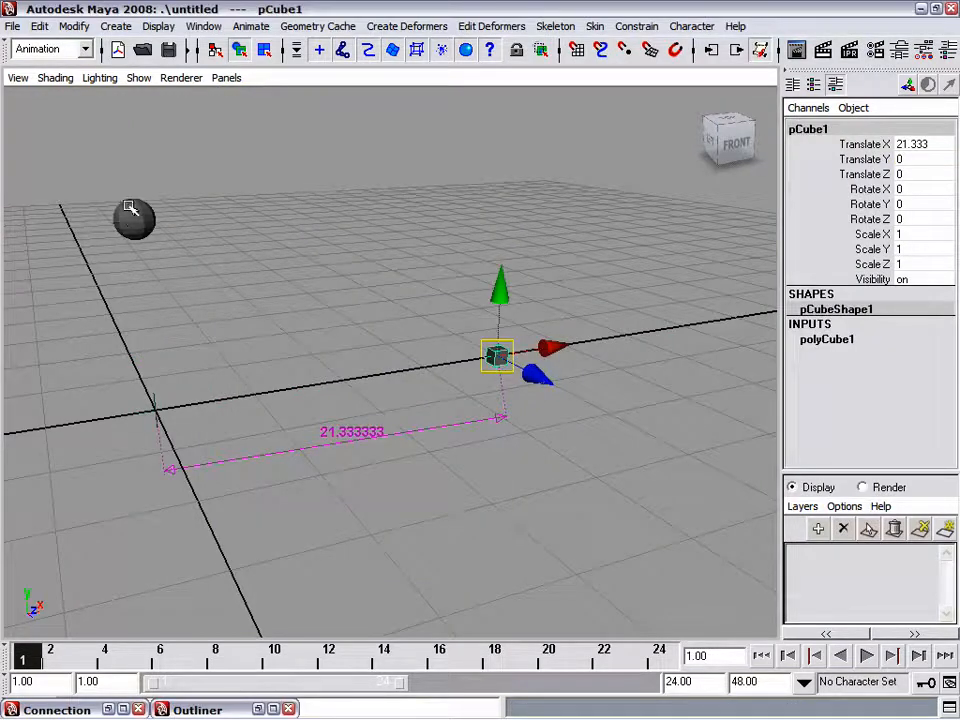
pyautogui.moveTo(566, 347); pyautogui.dragTo(589, 388)
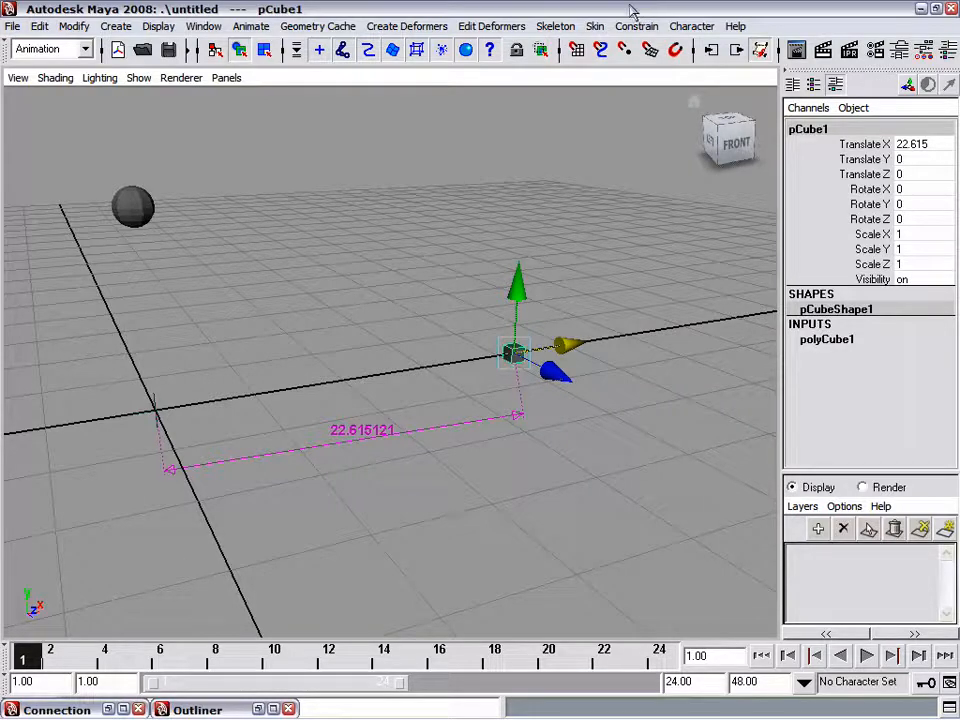
pyautogui.click(581, 208)
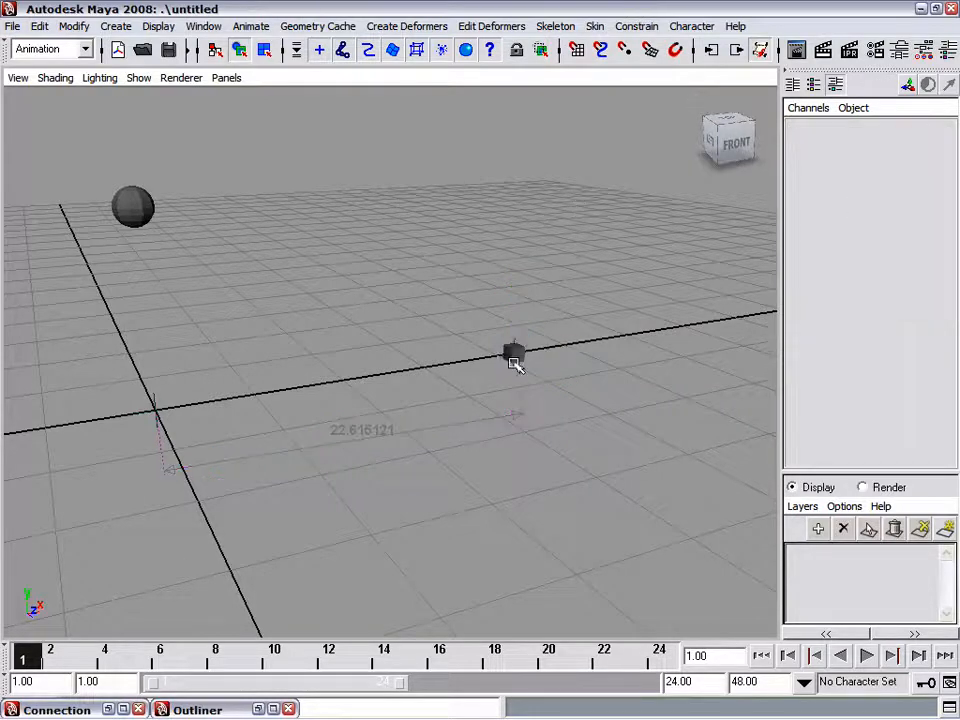
# Add a keyable float attribute named Multiplier to the cube with a default value of 10
pyautogui.click(518, 346)
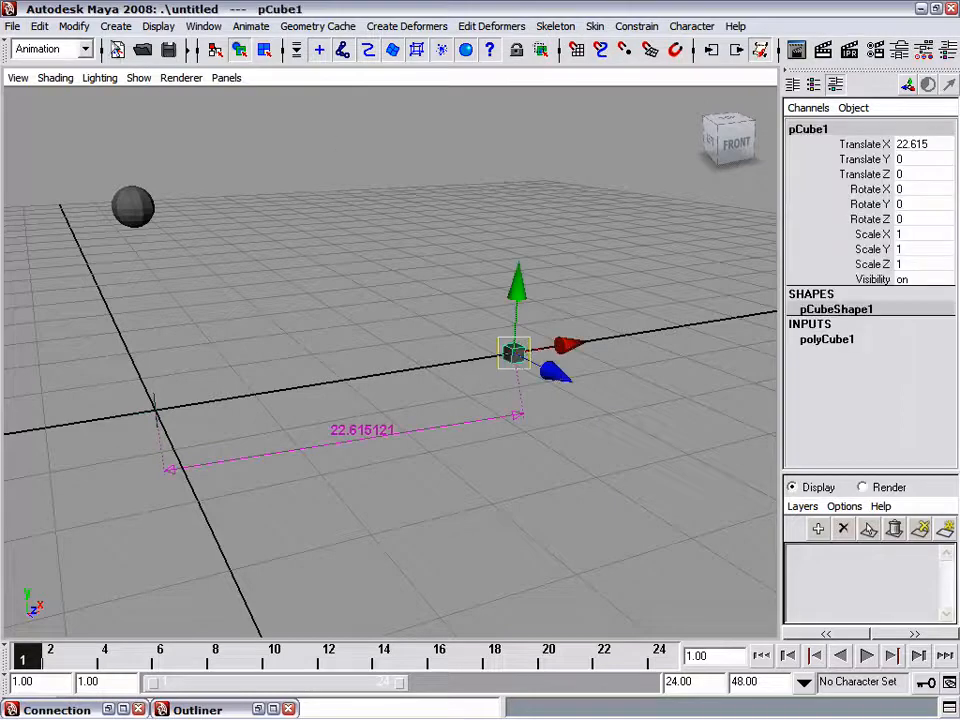
pyautogui.click(115, 26)
pyautogui.moveTo(73, 26)
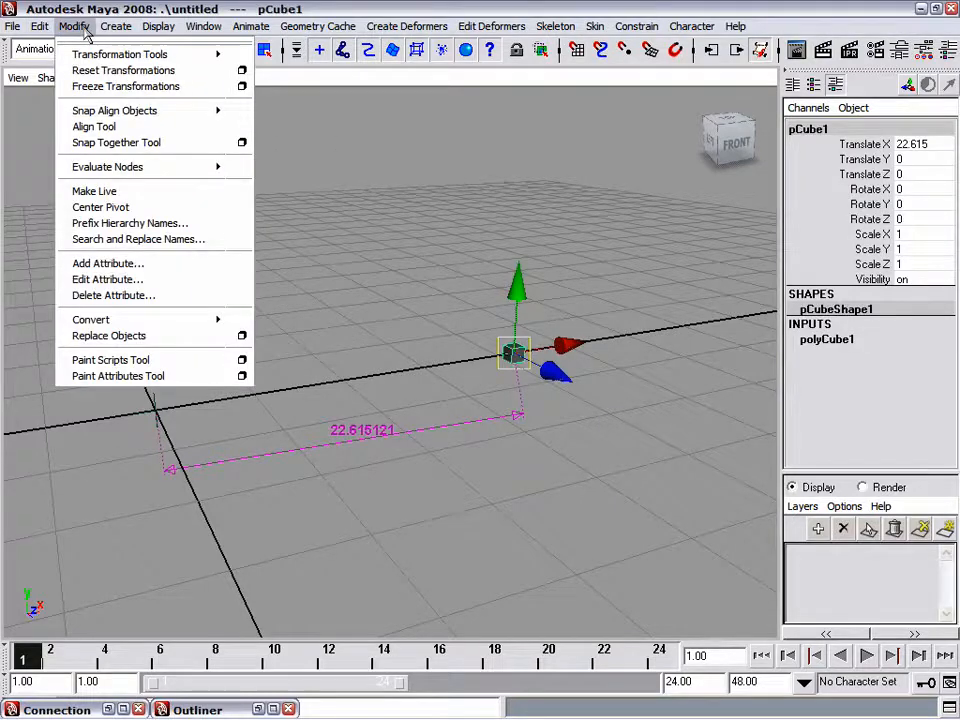
pyautogui.click(104, 264)
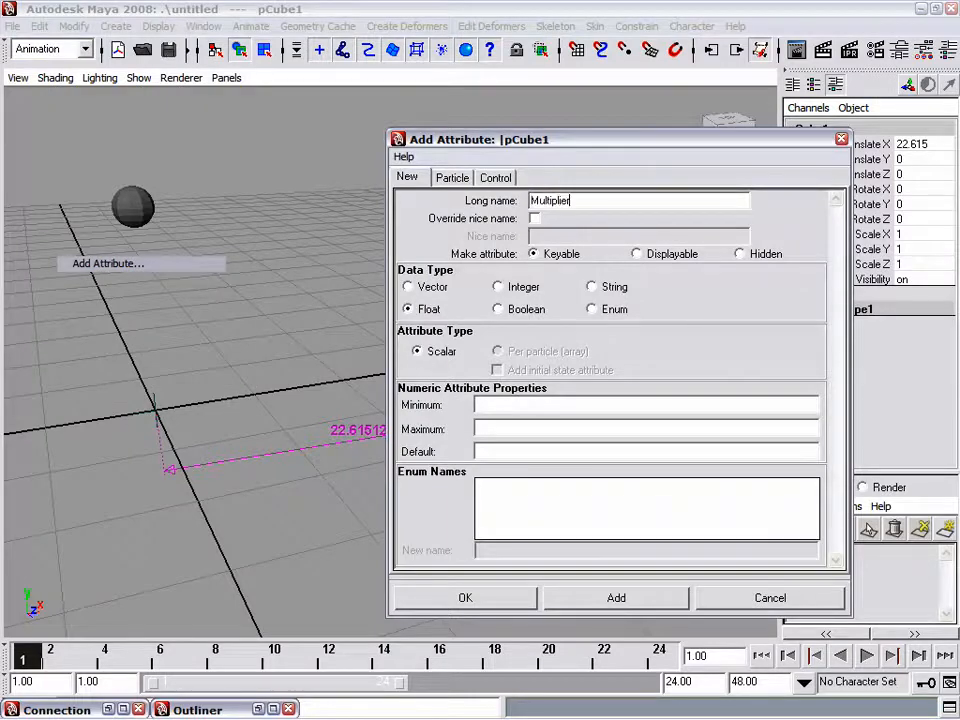
pyautogui.press('Return')
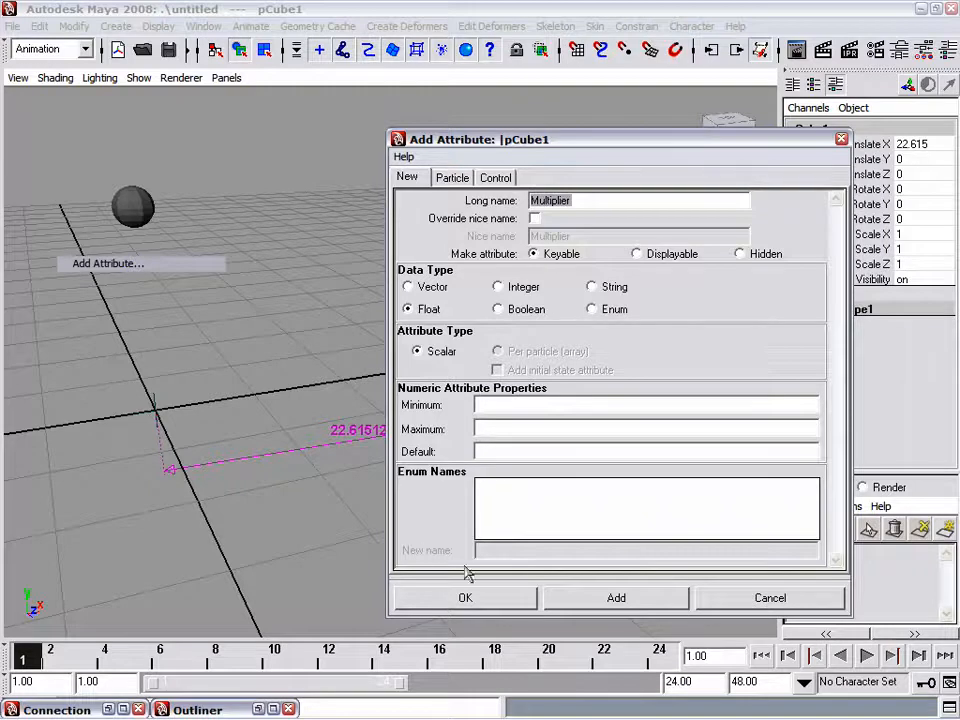
pyautogui.click(494, 459)
pyautogui.write('10')
pyautogui.press('Tab')
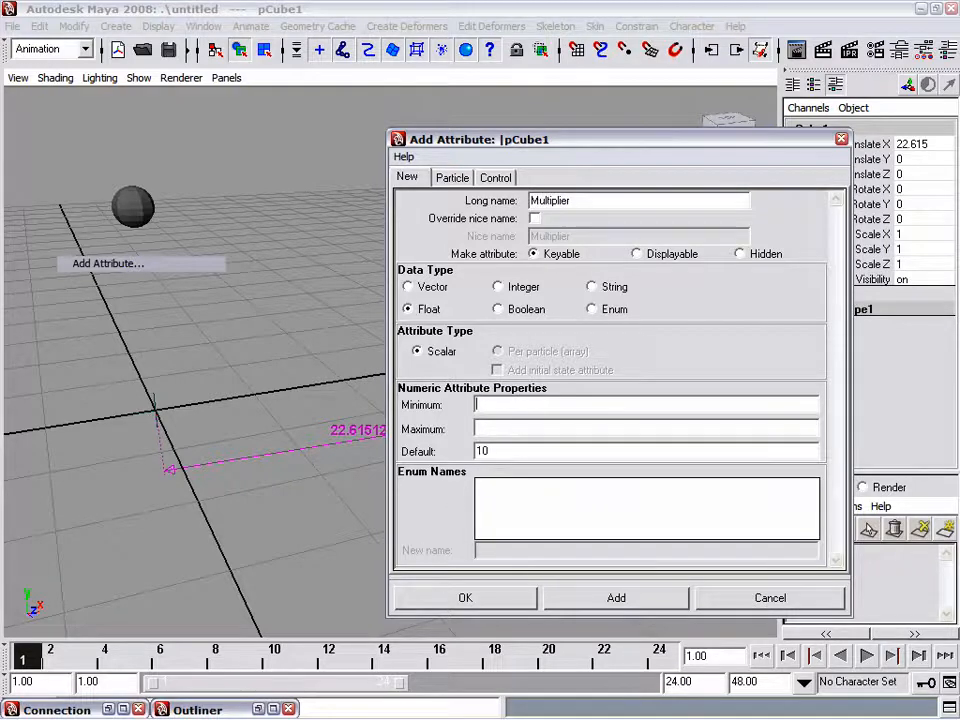
pyautogui.click(520, 603)
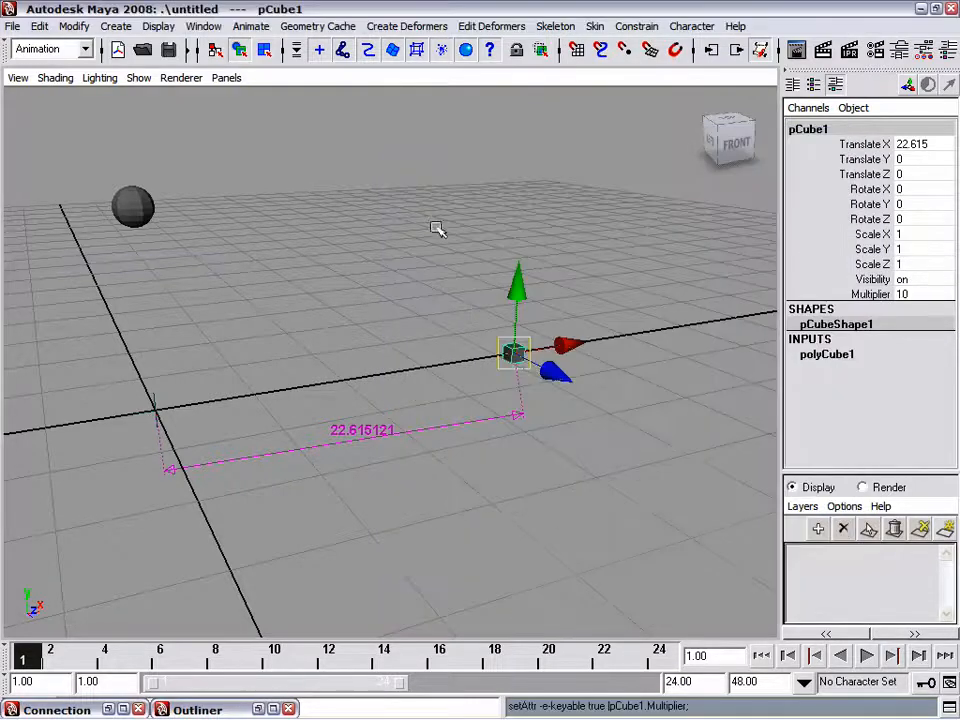
# Load pCube1 as the output node in the Connection Editor and select its Multiplier attribute
pyautogui.press('space')
pyautogui.moveTo(475, 493); pyautogui.dragTo(476, 466)
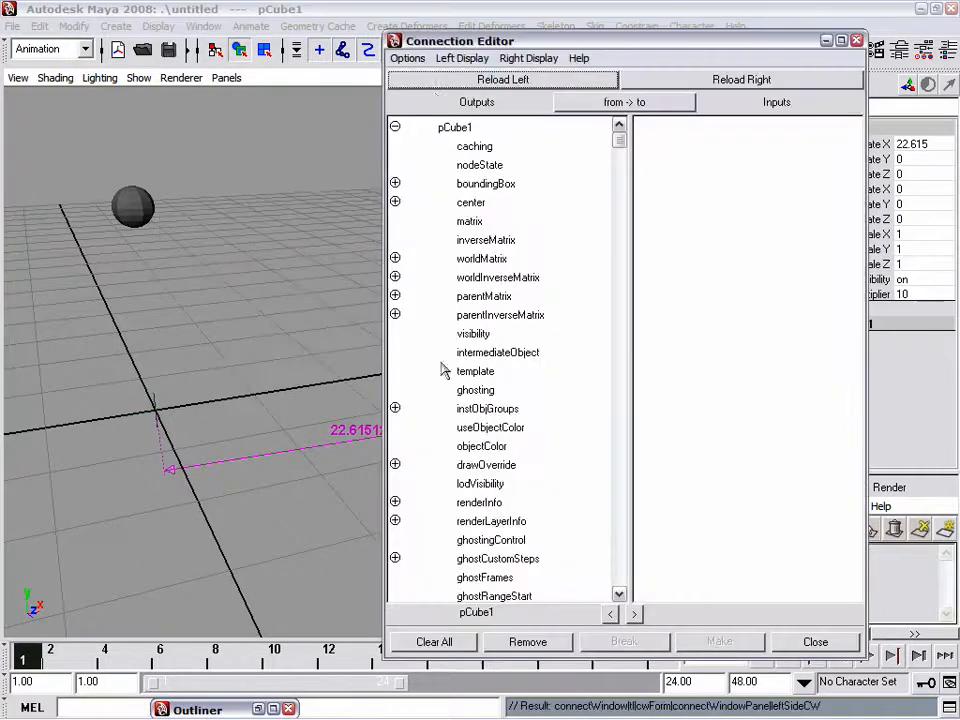
pyautogui.moveTo(497, 45); pyautogui.dragTo(350, 36)
pyautogui.moveTo(465, 130); pyautogui.dragTo(466, 450)
pyautogui.click(336, 402)
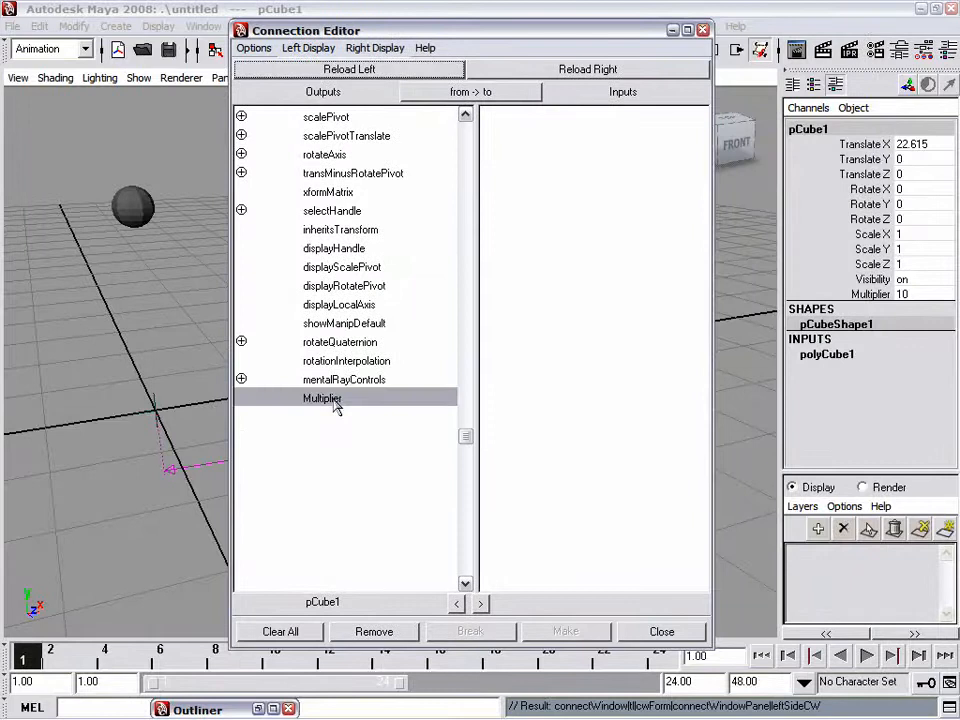
# Select multiplyDivide2 in the Outliner and load it as the input node in the Connection Editor
pyautogui.click(258, 709)
pyautogui.moveTo(488, 178); pyautogui.dragTo(488, 339)
pyautogui.click(318, 333)
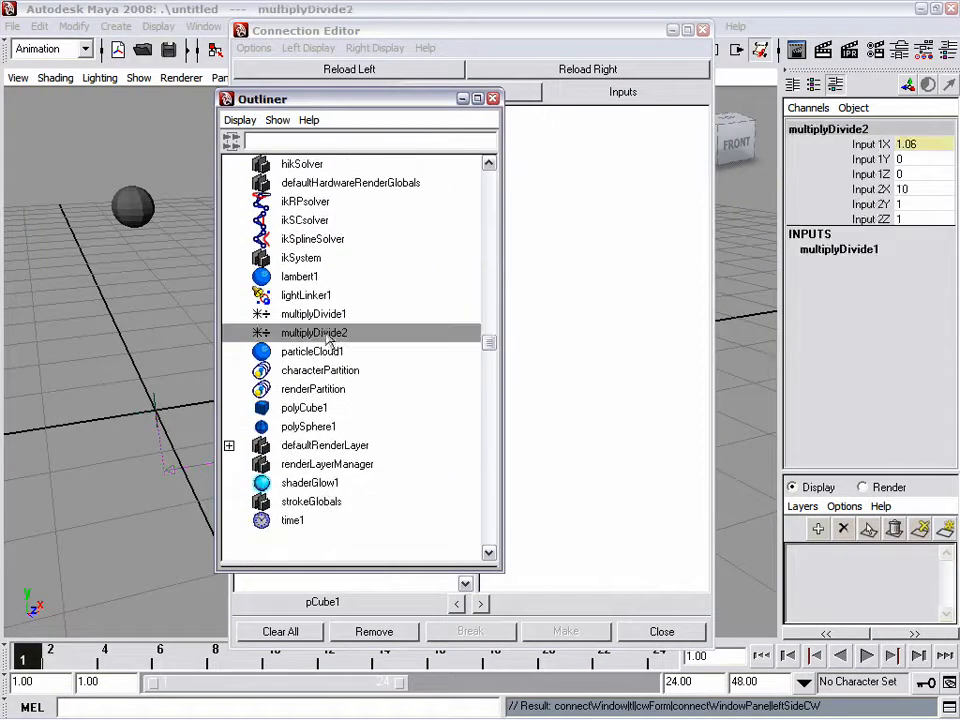
pyautogui.click(587, 70)
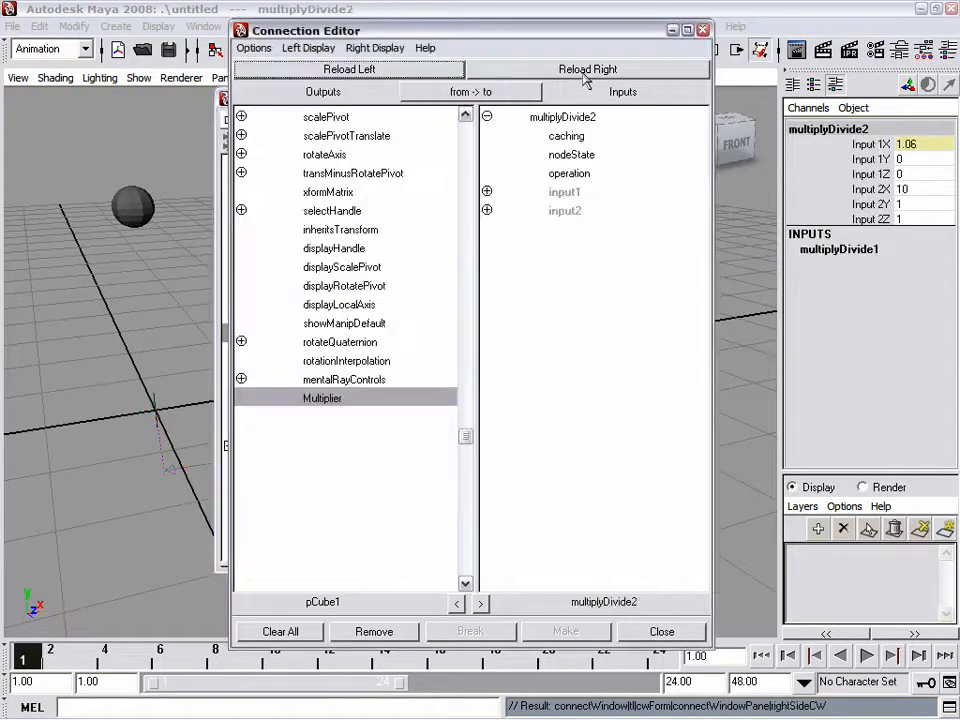
# Connect the cube's Multiplier to input2X of multiplyDivide2, then close the Connection Editor and minimize the Outliner
pyautogui.click(487, 210)
pyautogui.click(590, 230)
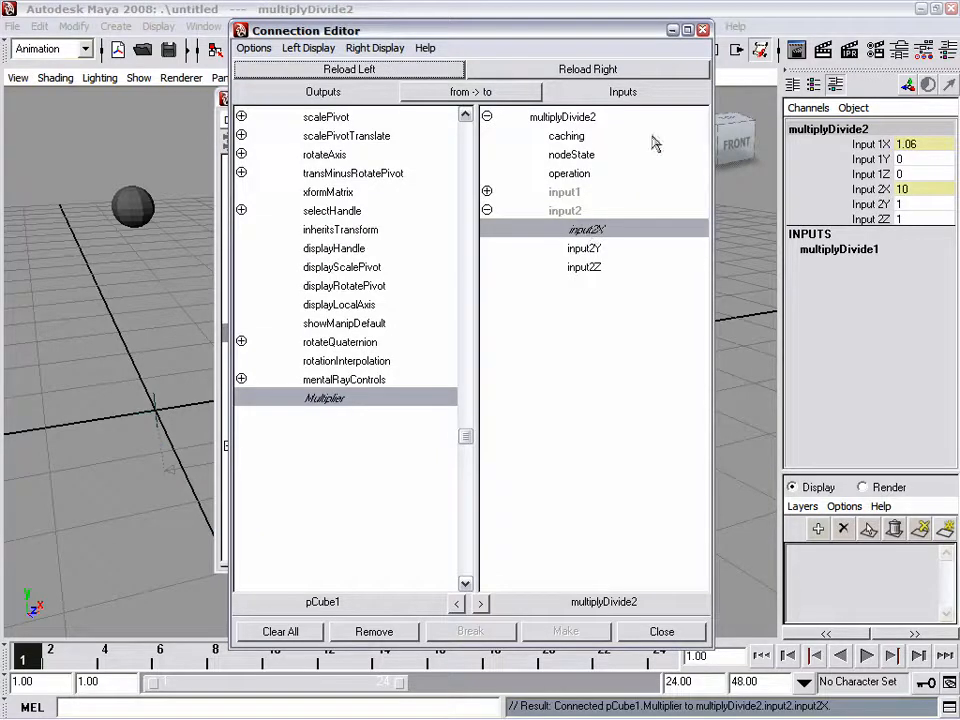
pyautogui.click(703, 31)
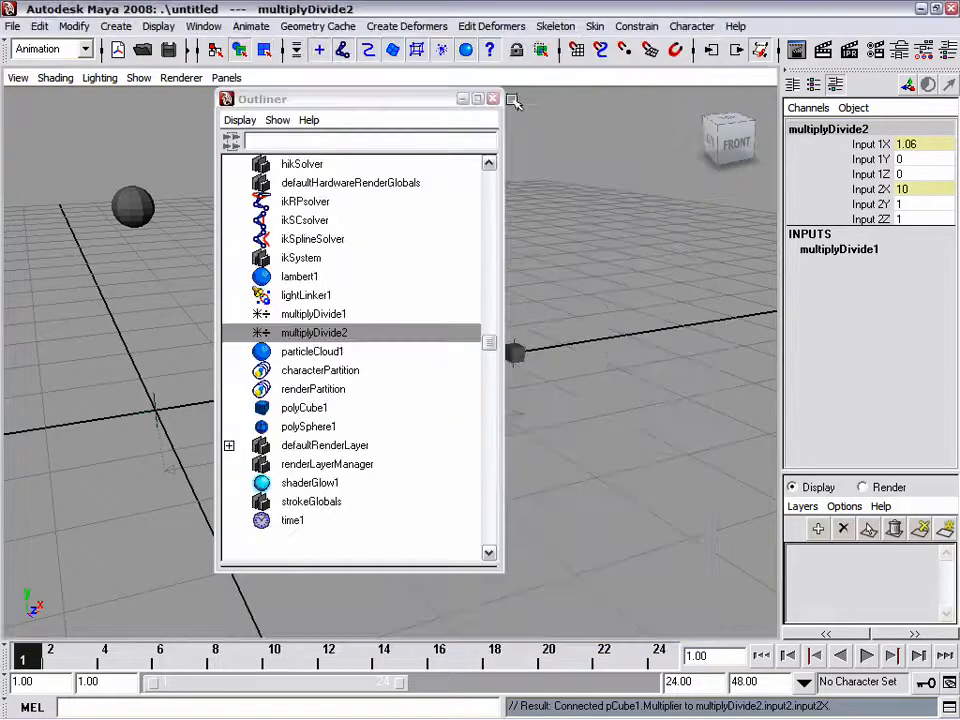
pyautogui.click(462, 100)
# Move the cube along the X axis to about 22.05, try a higher Multiplier, and set the Multiplier to 15
pyautogui.click(527, 342)
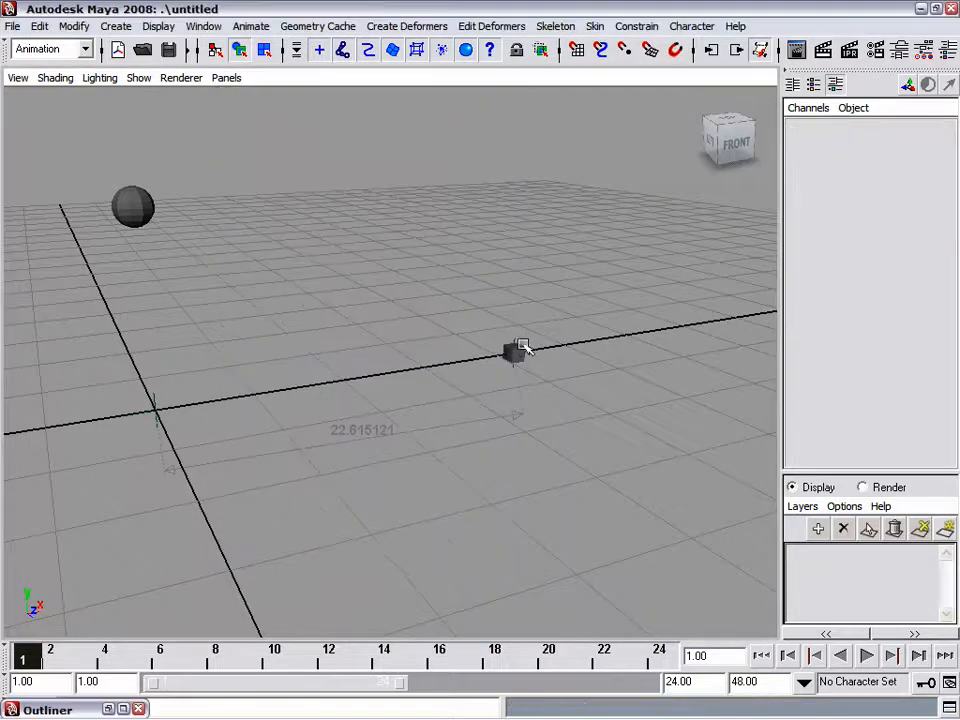
pyautogui.click(515, 347)
pyautogui.moveTo(558, 344); pyautogui.dragTo(575, 380)
pyautogui.click(897, 293)
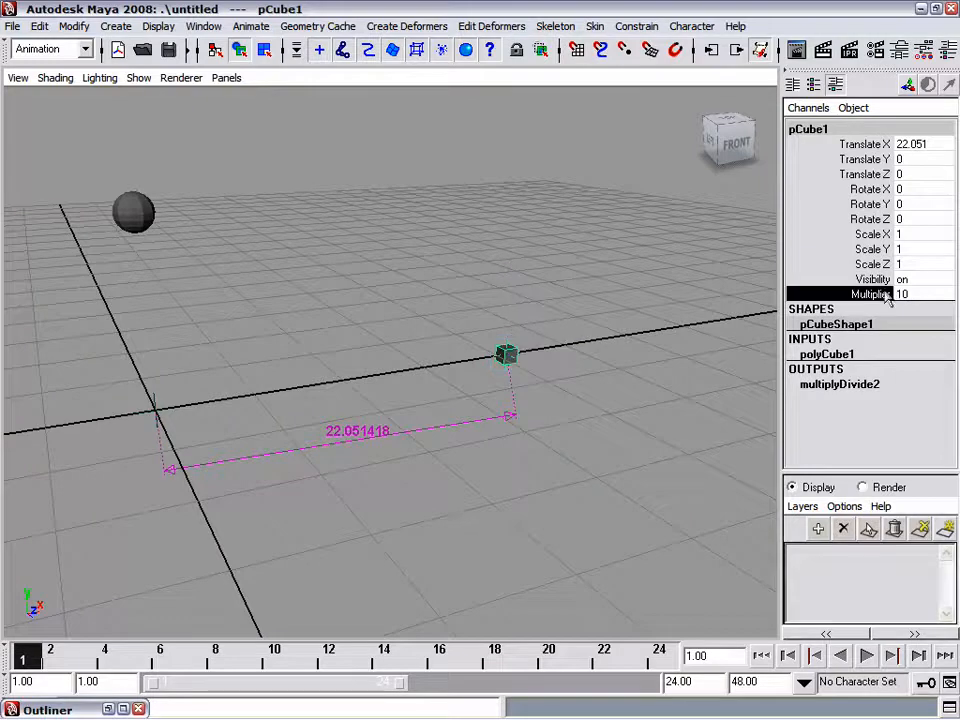
pyautogui.moveTo(514, 244); pyautogui.dragTo(565, 241, button='middle')
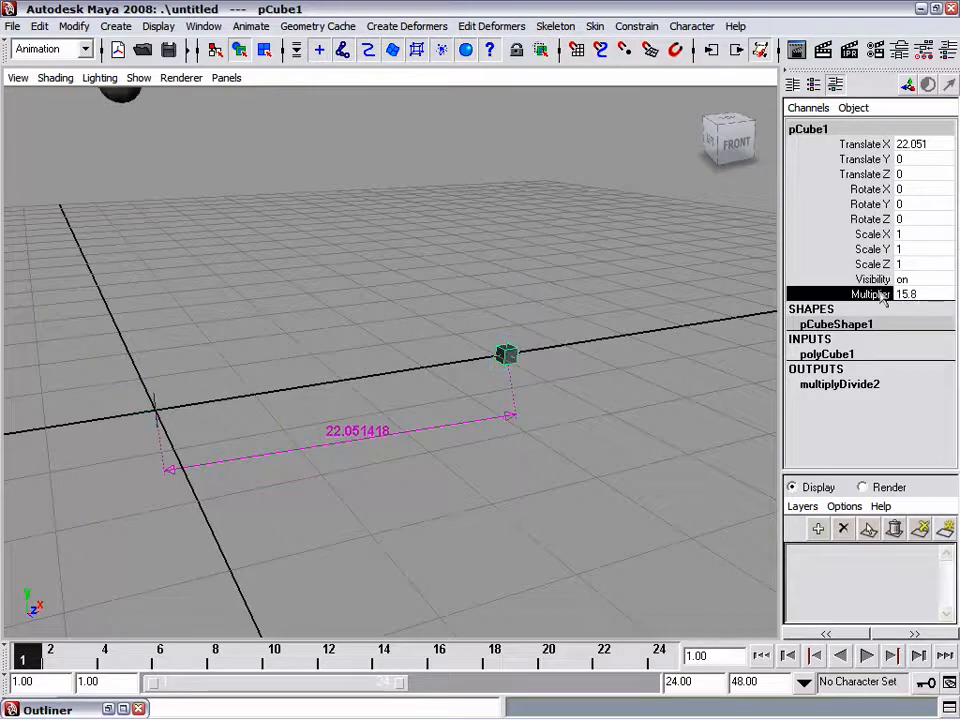
pyautogui.click(912, 294)
pyautogui.write('15')
pyautogui.press('Return')
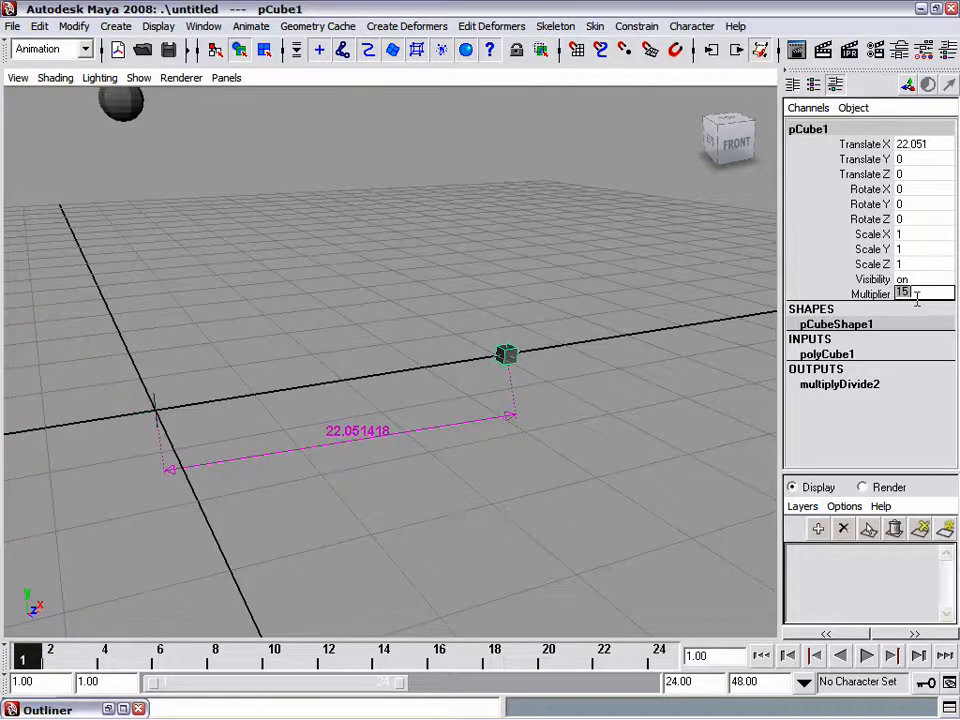
# Test the sphere's response by moving the cube along the X axis to about 18.9
pyautogui.keyDown('alt'); pyautogui.moveTo(664, 379); pyautogui.dragTo(538, 357); pyautogui.keyUp('alt')
pyautogui.press('w')
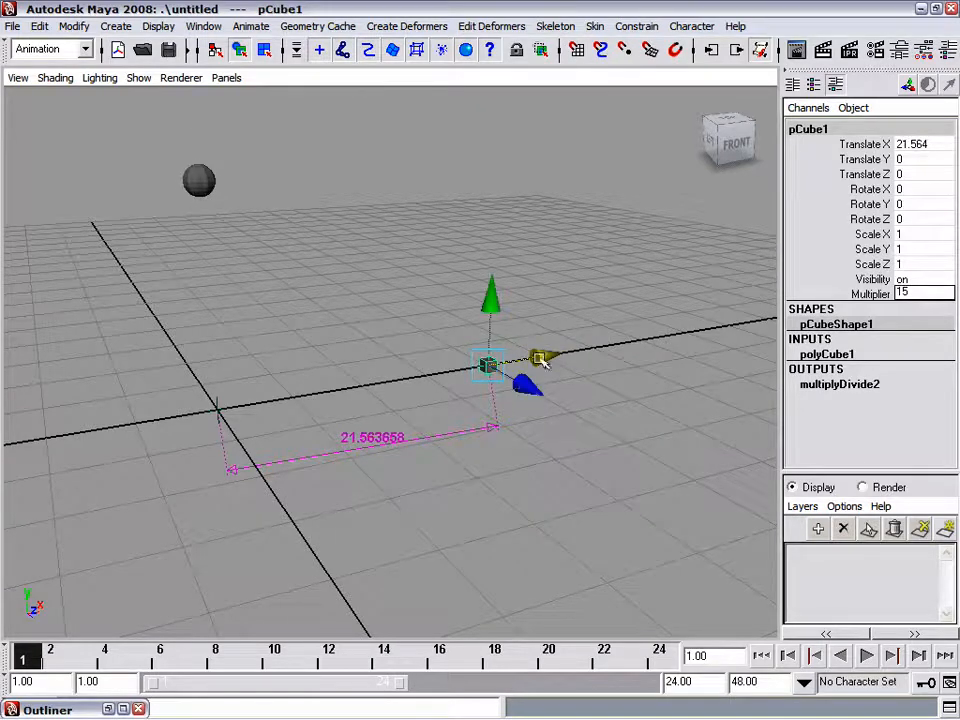
pyautogui.moveTo(545, 356); pyautogui.dragTo(525, 360)
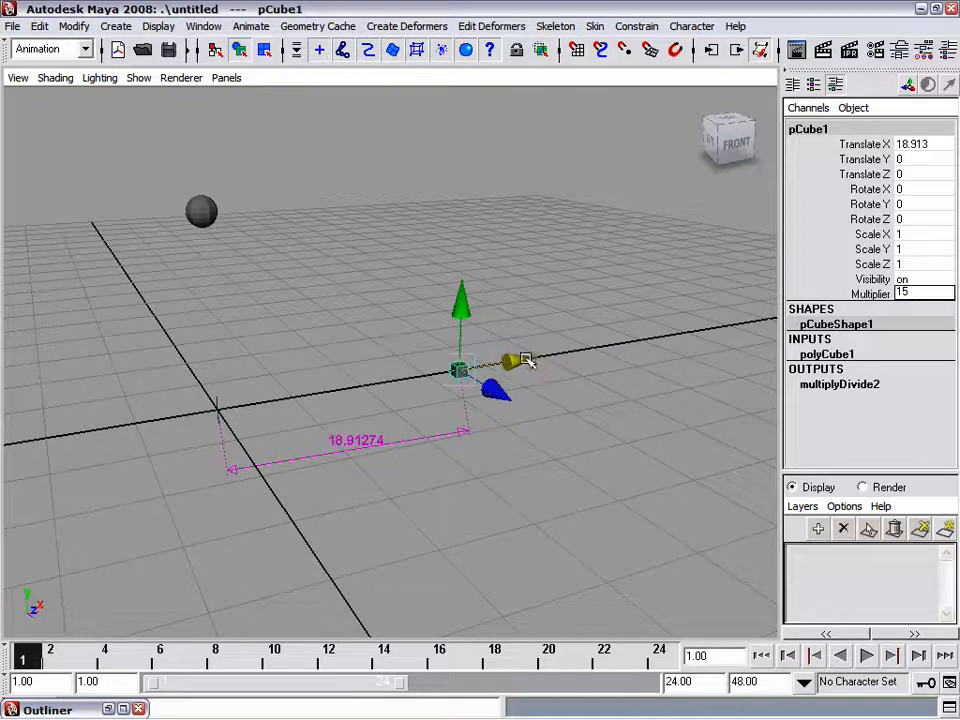
# Close the Outliner and create a clamp node with the MEL command createNode clamp
pyautogui.click(139, 709)
pyautogui.write('createNode clamp')
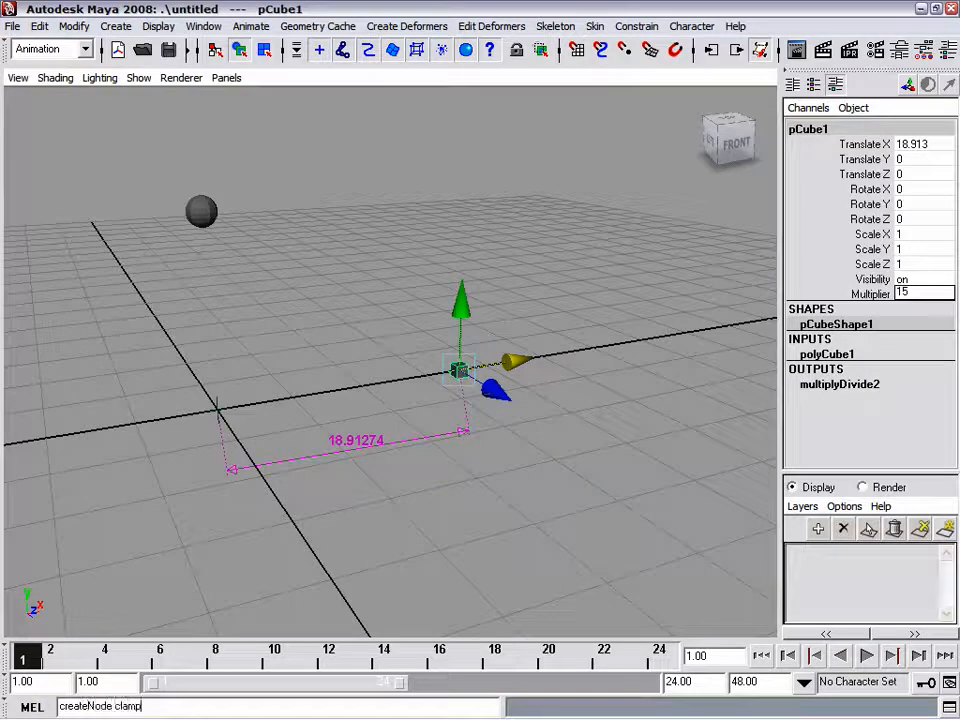
pyautogui.press('Return')
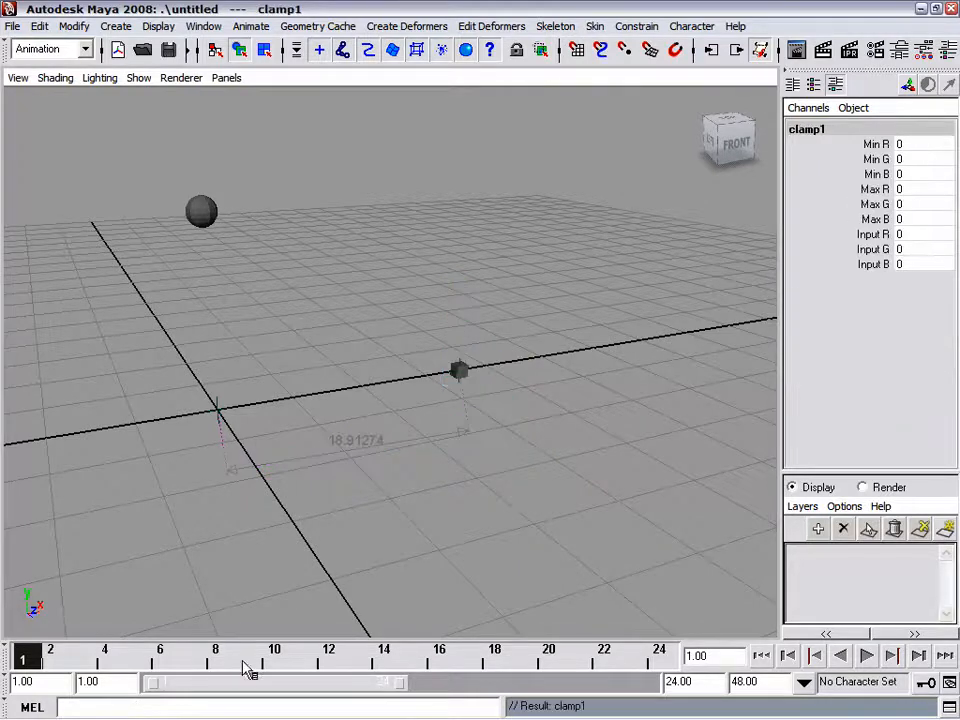
# Open the Attribute Editor for clamp1 and shrink and reposition its window
pyautogui.hotkey('ctrl', 'a')
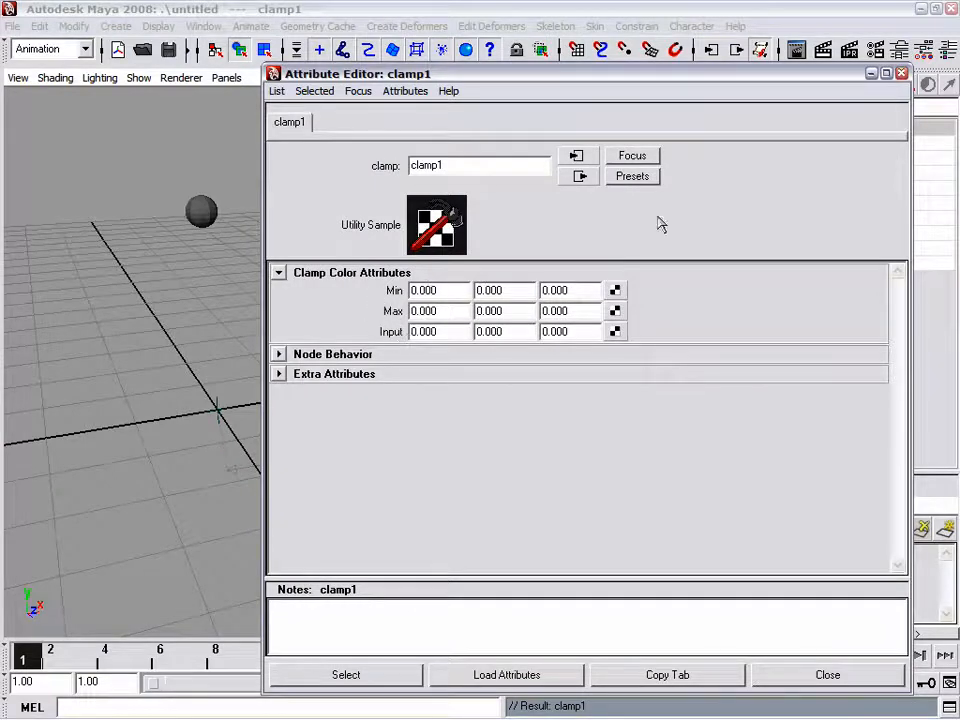
pyautogui.moveTo(910, 64); pyautogui.dragTo(800, 195)
pyautogui.moveTo(705, 210); pyautogui.dragTo(661, 109)
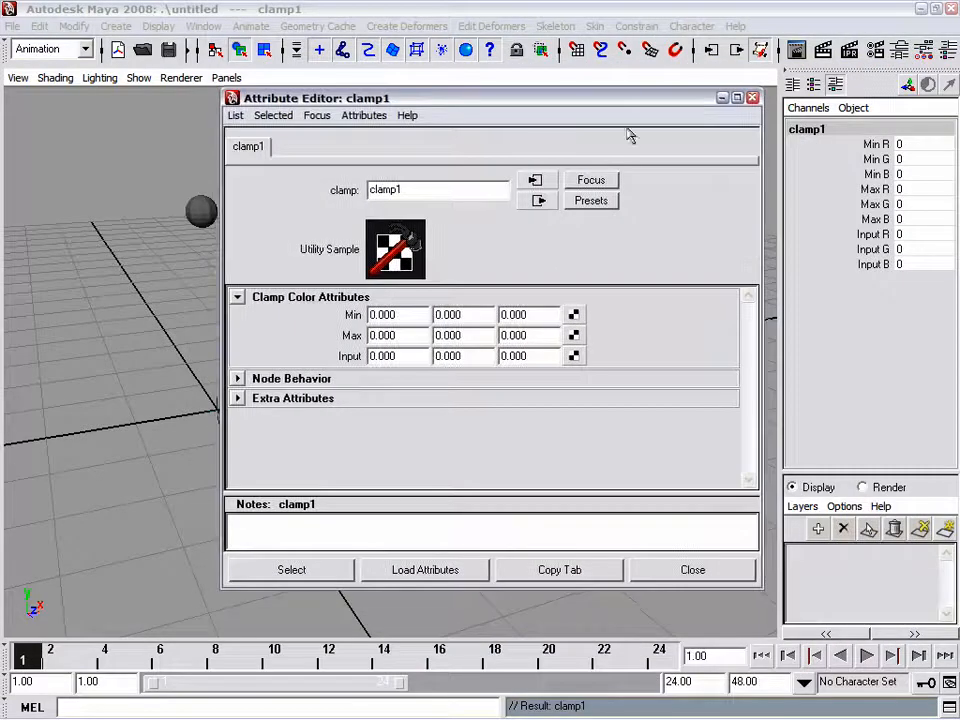
pyautogui.moveTo(533, 108); pyautogui.dragTo(387, 108)
# Open the Connection Editor with clamp1 loaded as the input node and place it beside the Attribute Editor
pyautogui.click(659, 190)
pyautogui.press('space')
pyautogui.moveTo(679, 467); pyautogui.dragTo(681, 439)
pyautogui.click(553, 68)
pyautogui.moveTo(536, 33); pyautogui.dragTo(558, 32)
pyautogui.click(330, 106)
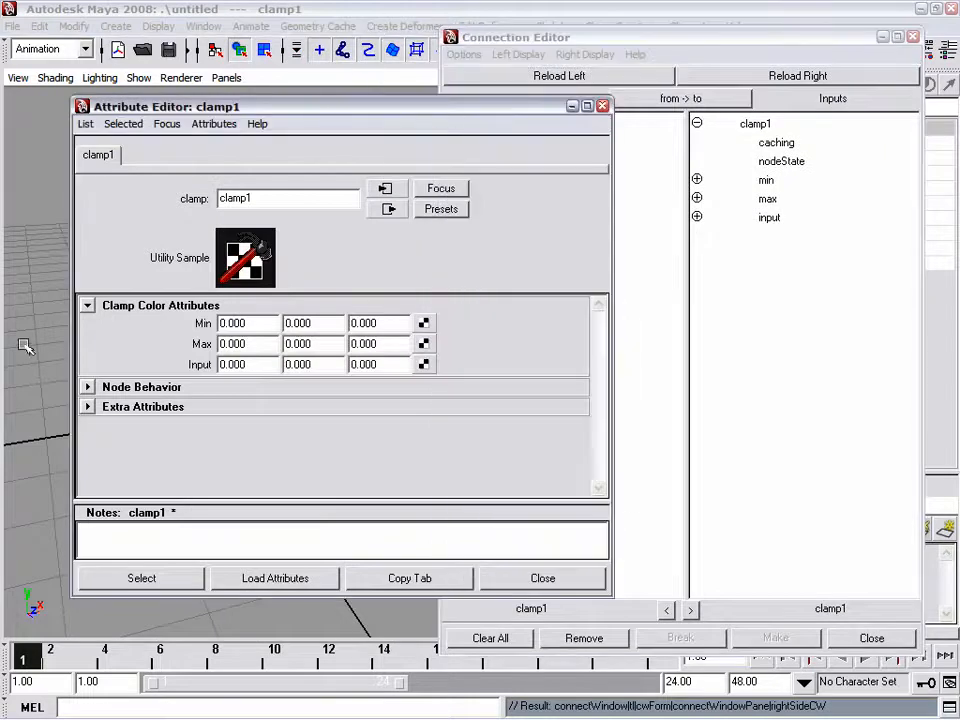
# Open the Outliner, select pCube1, and load it as the output node in the Connection Editor
pyautogui.press('space')
pyautogui.click(298, 598)
pyautogui.moveTo(298, 598); pyautogui.dragTo(228, 598)
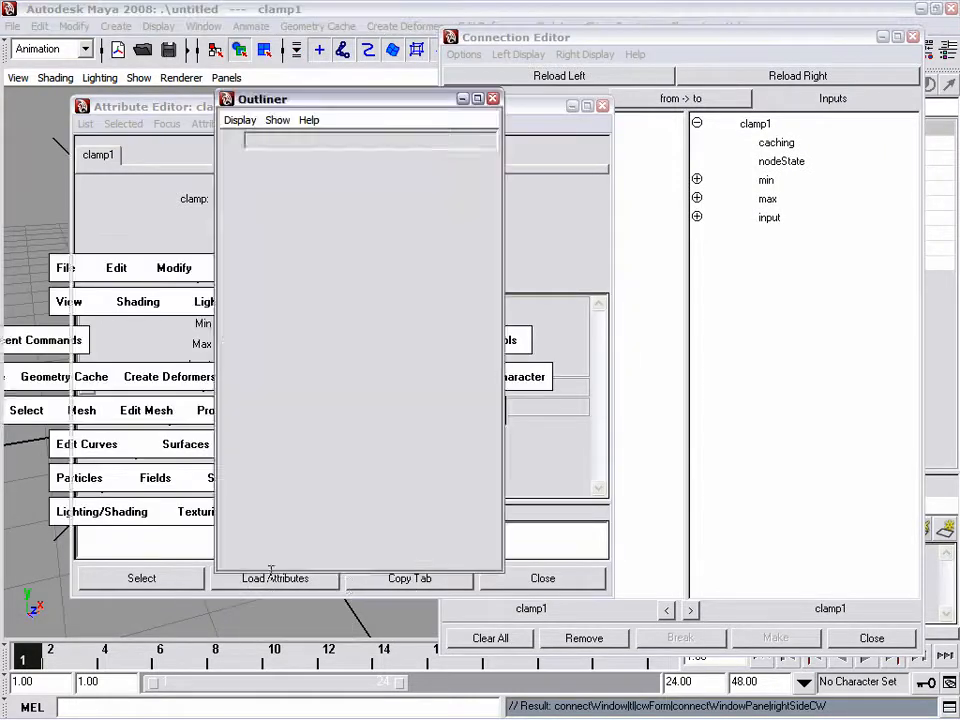
pyautogui.click(296, 258)
pyautogui.click(590, 76)
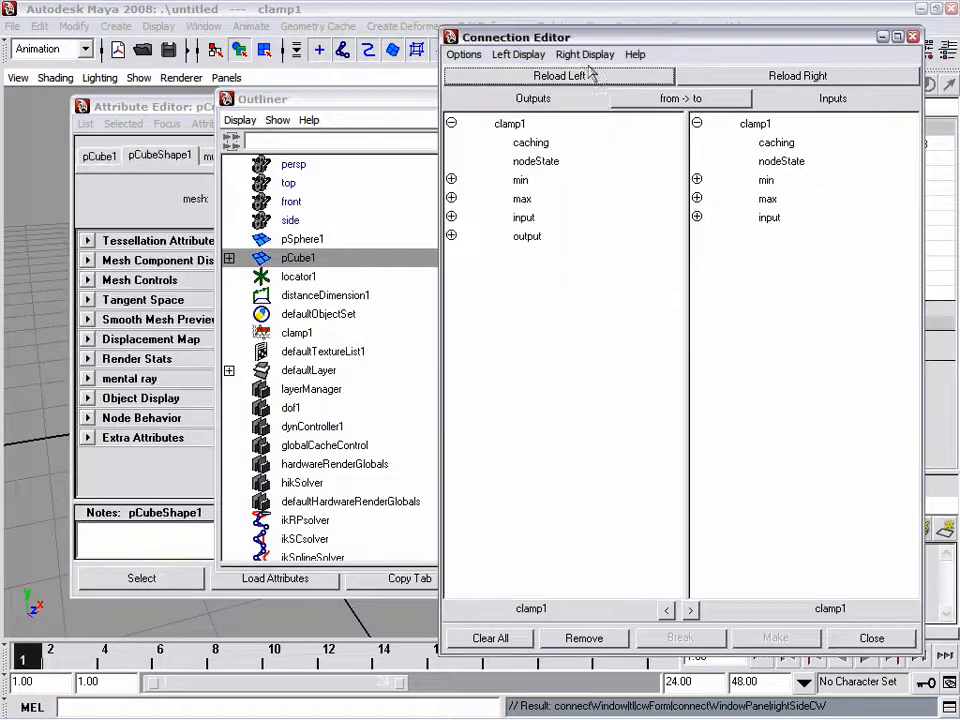
pyautogui.click(551, 80)
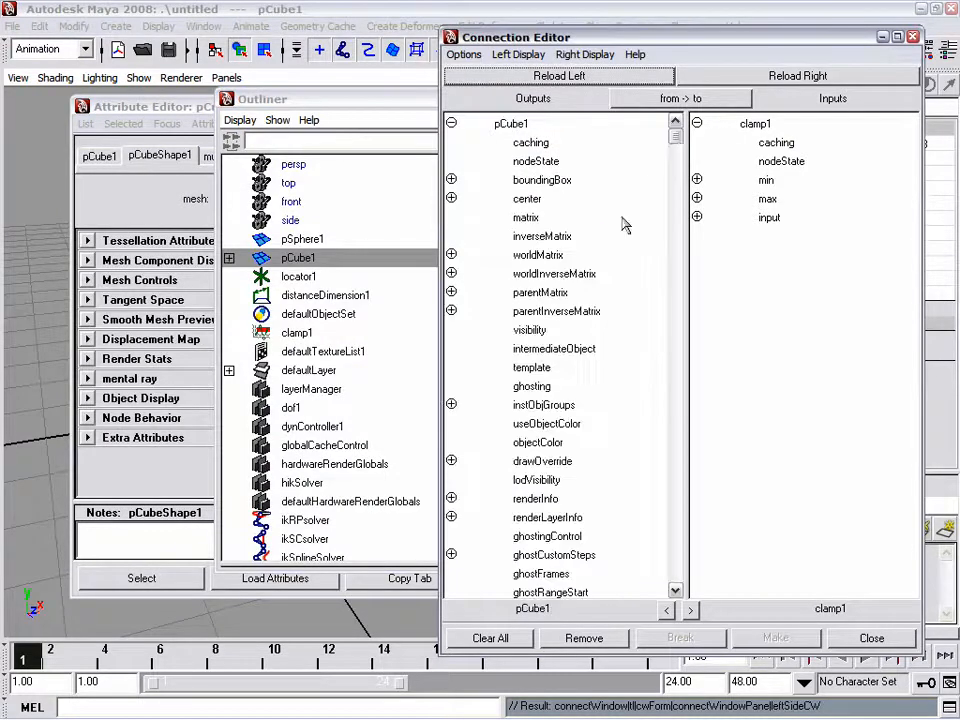
# Connect the cube's Multiplier attribute to maxR of clamp1 and expand the clamp's min attributes
pyautogui.moveTo(676, 126); pyautogui.dragTo(667, 418)
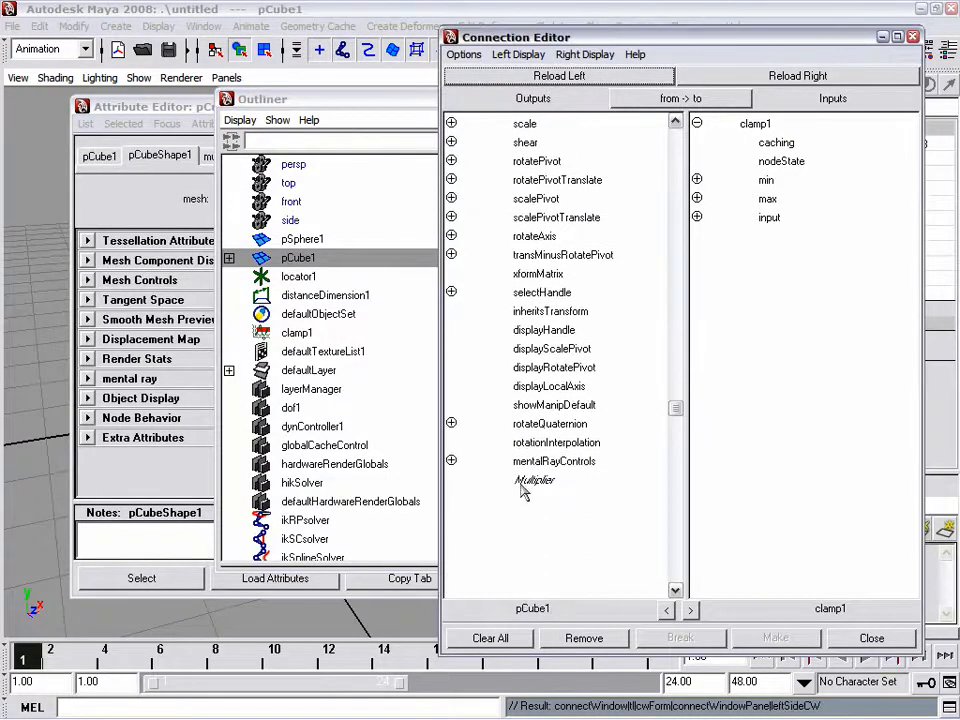
pyautogui.click(576, 480)
pyautogui.click(697, 198)
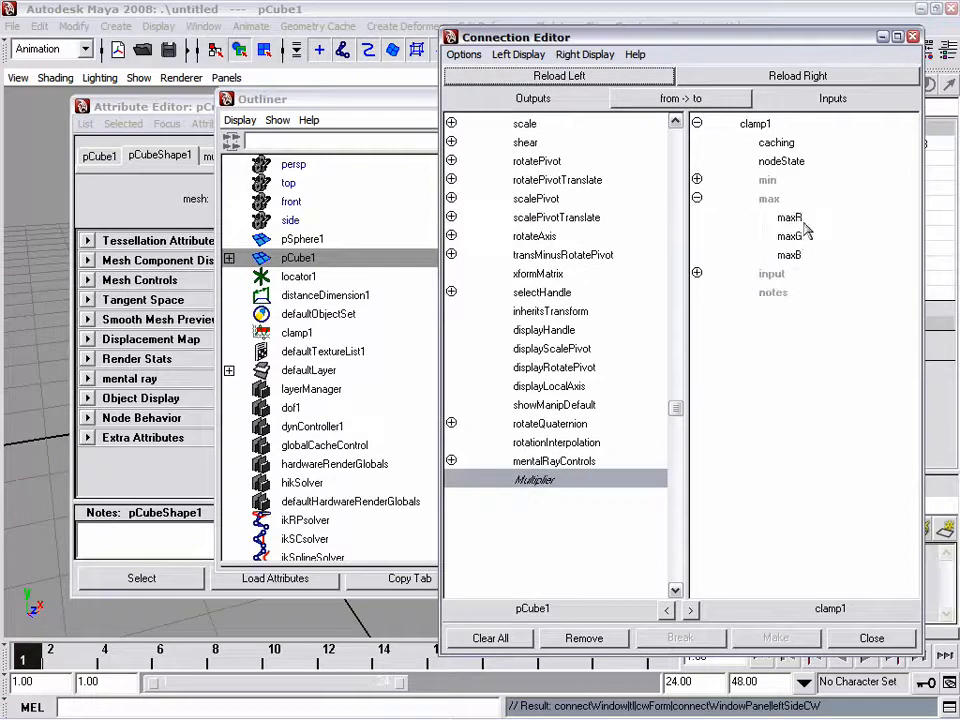
pyautogui.click(789, 217)
pyautogui.click(697, 179)
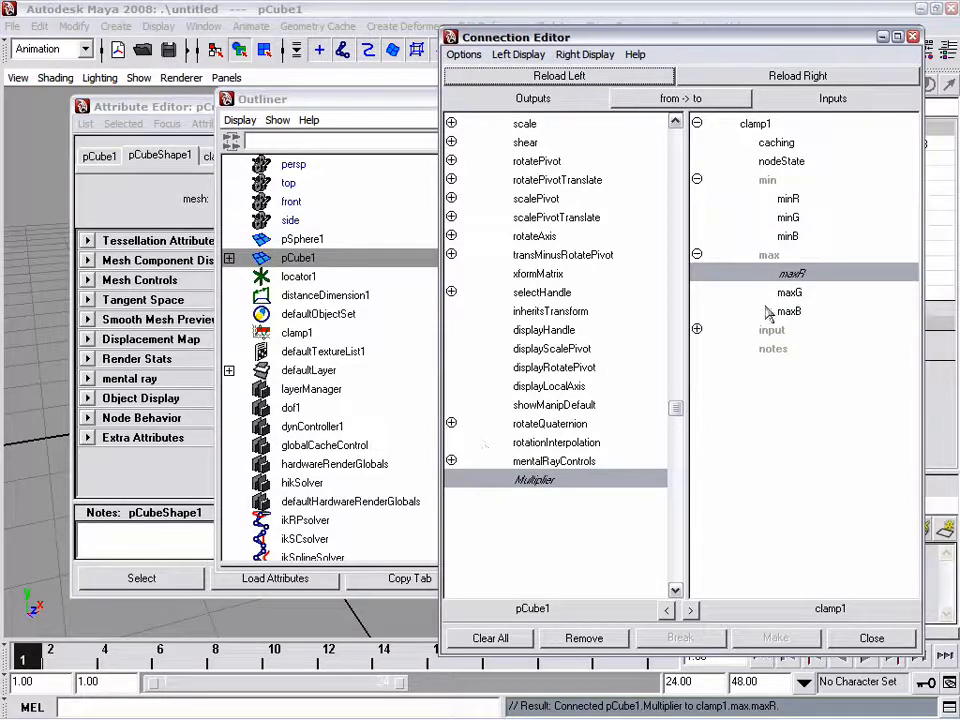
# Select multiplyDivide2 in the Outliner, check its attributes in the Attribute Editor, and close that editor
pyautogui.moveTo(647, 44); pyautogui.dragTo(629, 55)
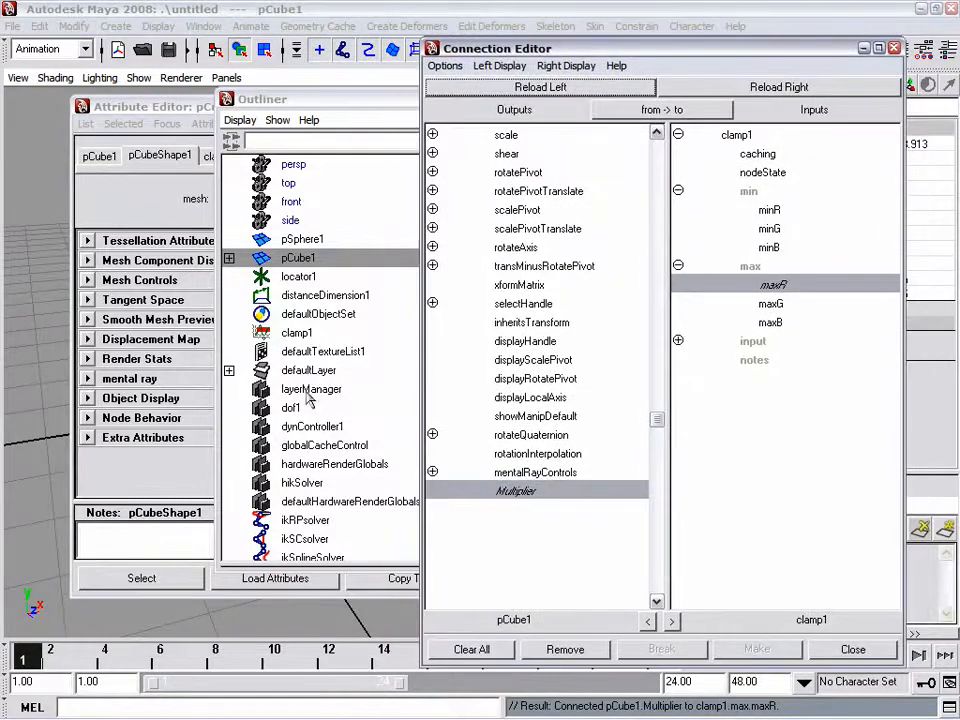
pyautogui.click(288, 97)
pyautogui.moveTo(488, 172); pyautogui.dragTo(488, 326)
pyautogui.click(285, 369)
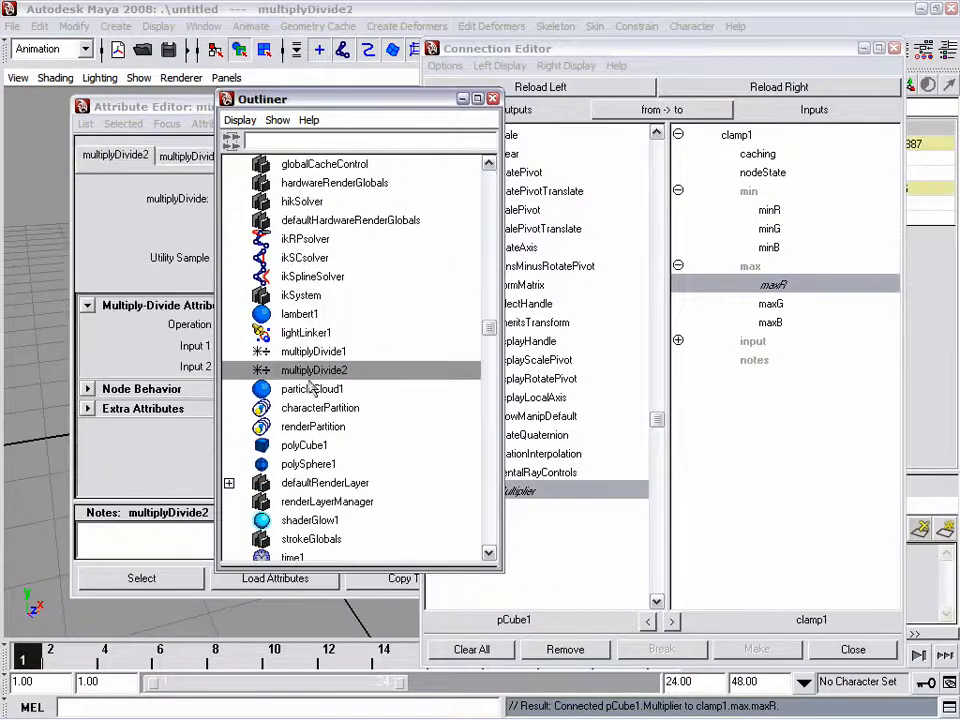
pyautogui.click(193, 108)
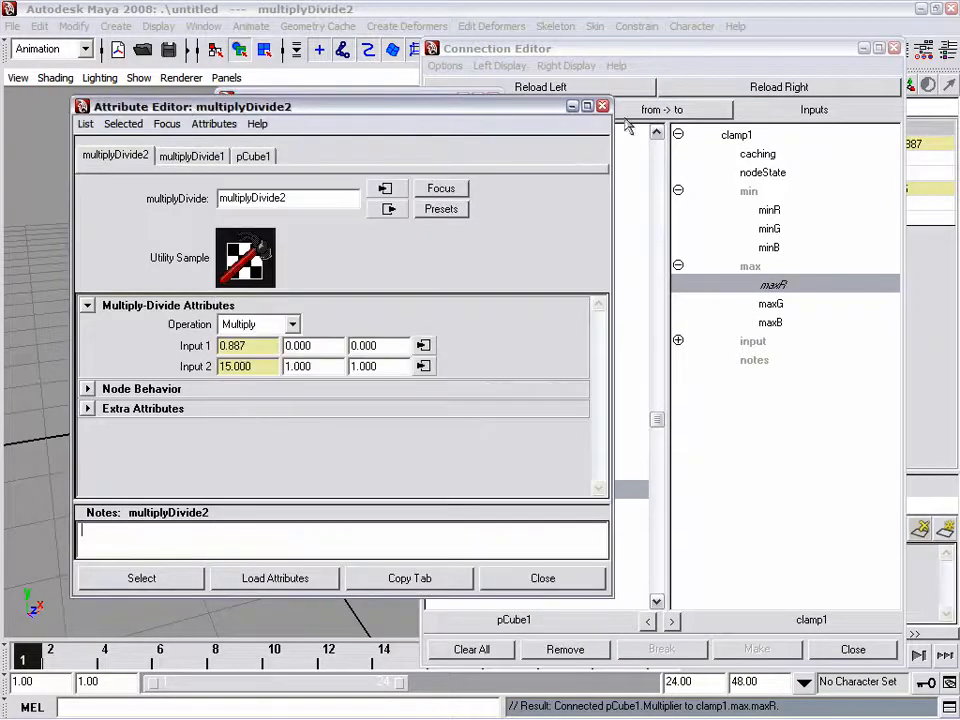
pyautogui.click(596, 106)
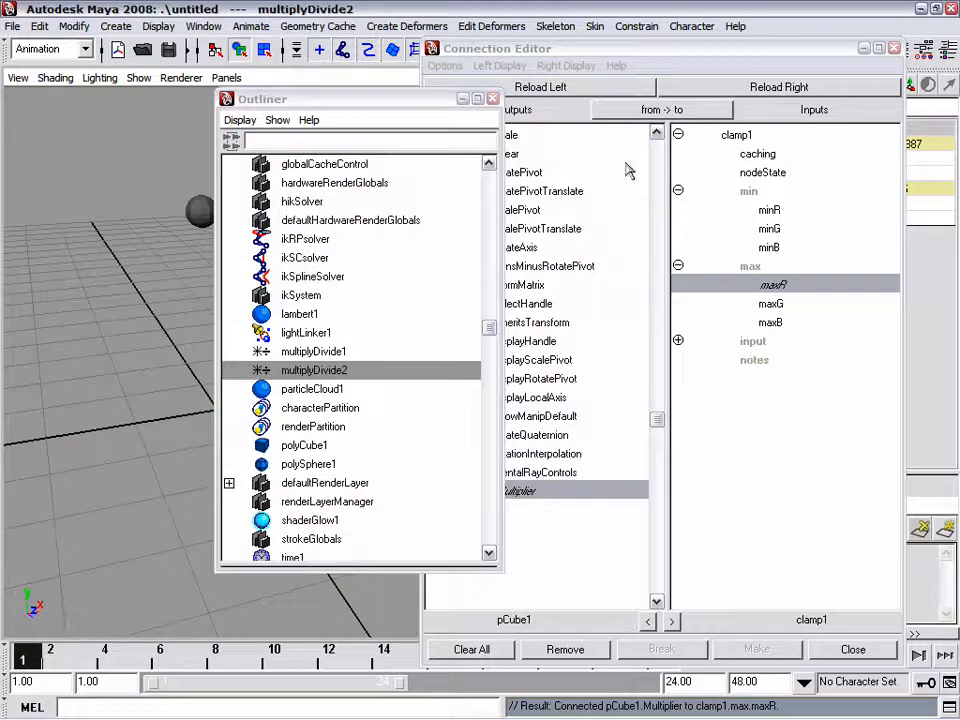
# Load multiplyDivide2 as the output node and connect its outputX to inputR of clamp1
pyautogui.click(540, 87)
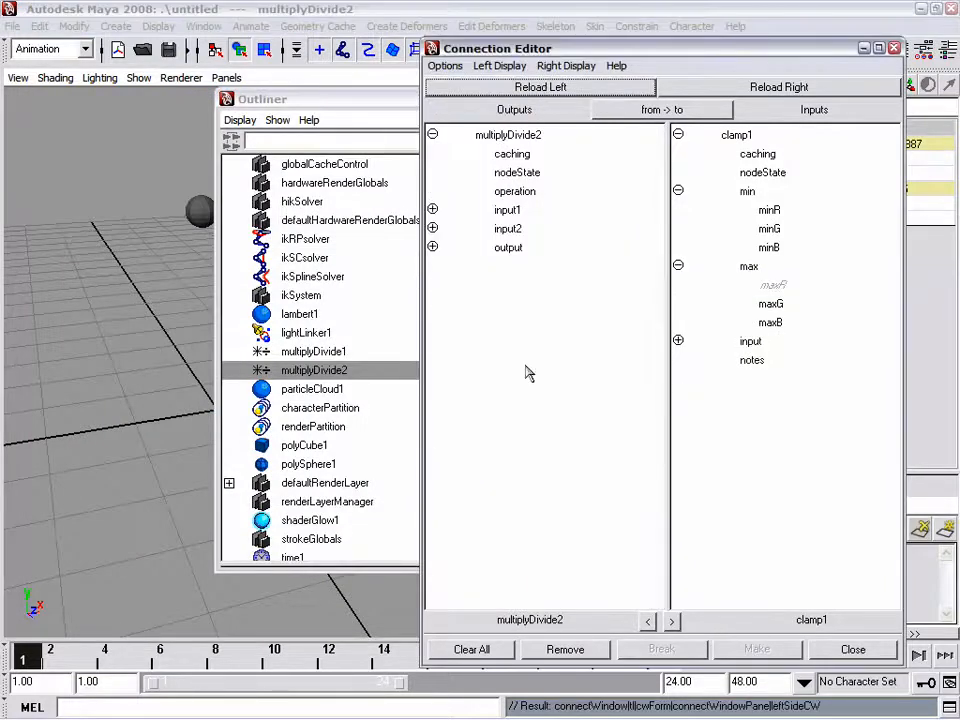
pyautogui.click(432, 247)
pyautogui.click(531, 266)
pyautogui.click(678, 341)
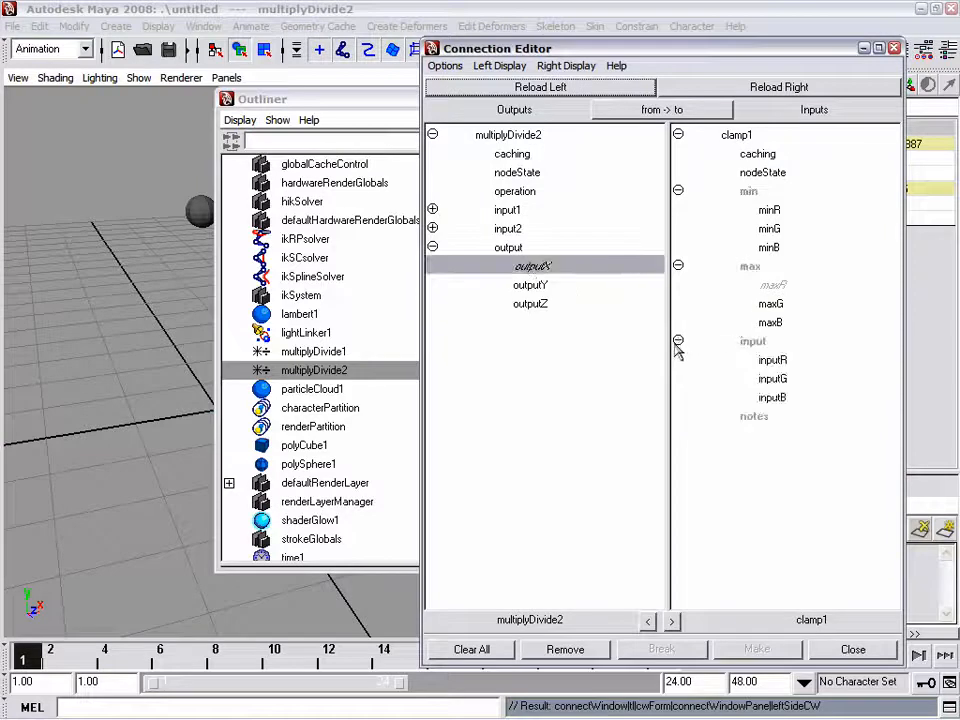
pyautogui.click(776, 362)
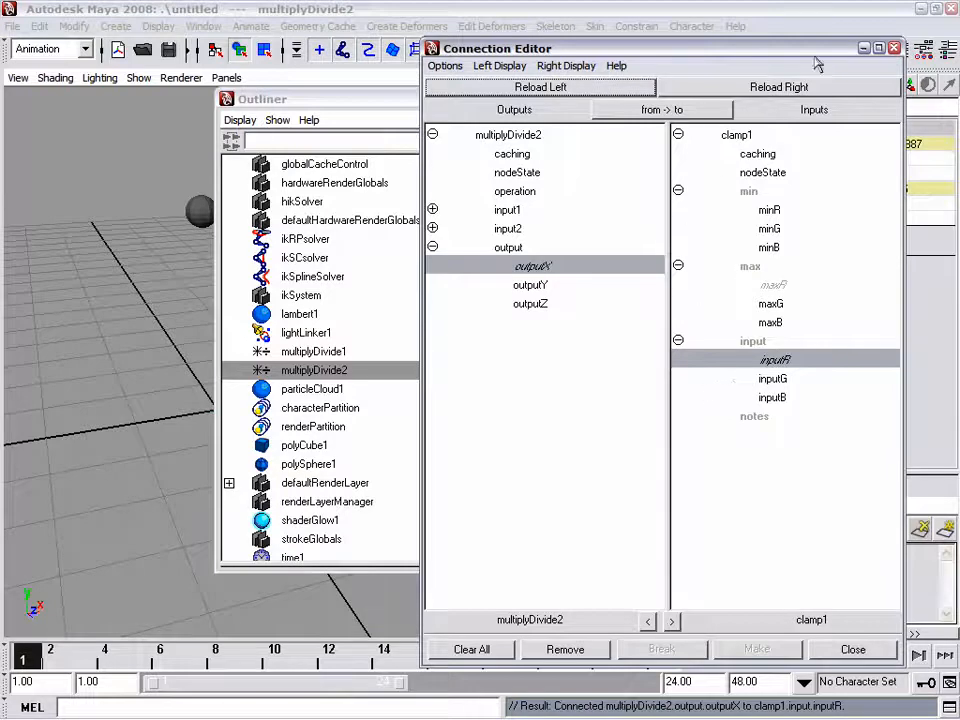
# Load clamp1 as the output node in the Connection Editor and select its outputR attribute
pyautogui.moveTo(722, 58); pyautogui.dragTo(779, 65)
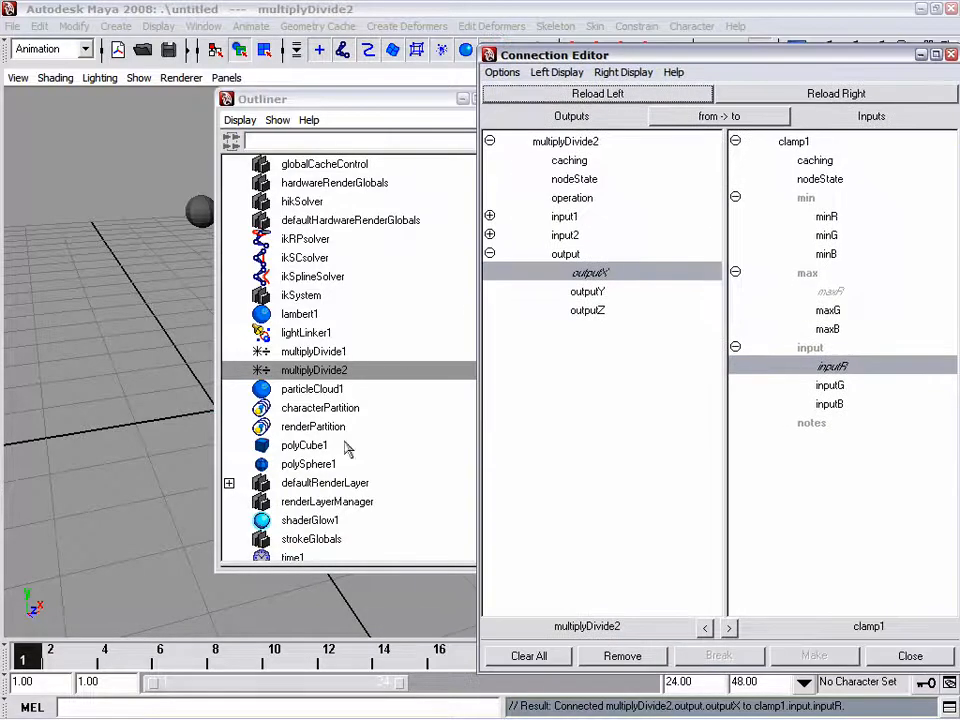
pyautogui.click(386, 122)
pyautogui.moveTo(488, 328); pyautogui.dragTo(497, 210)
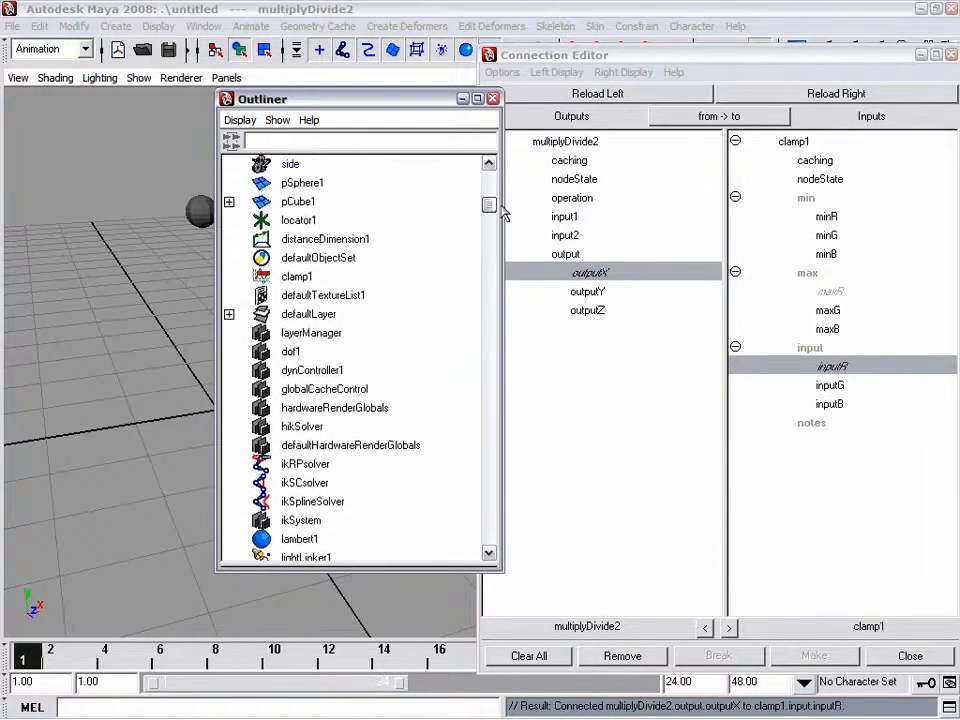
pyautogui.click(310, 276)
pyautogui.click(585, 93)
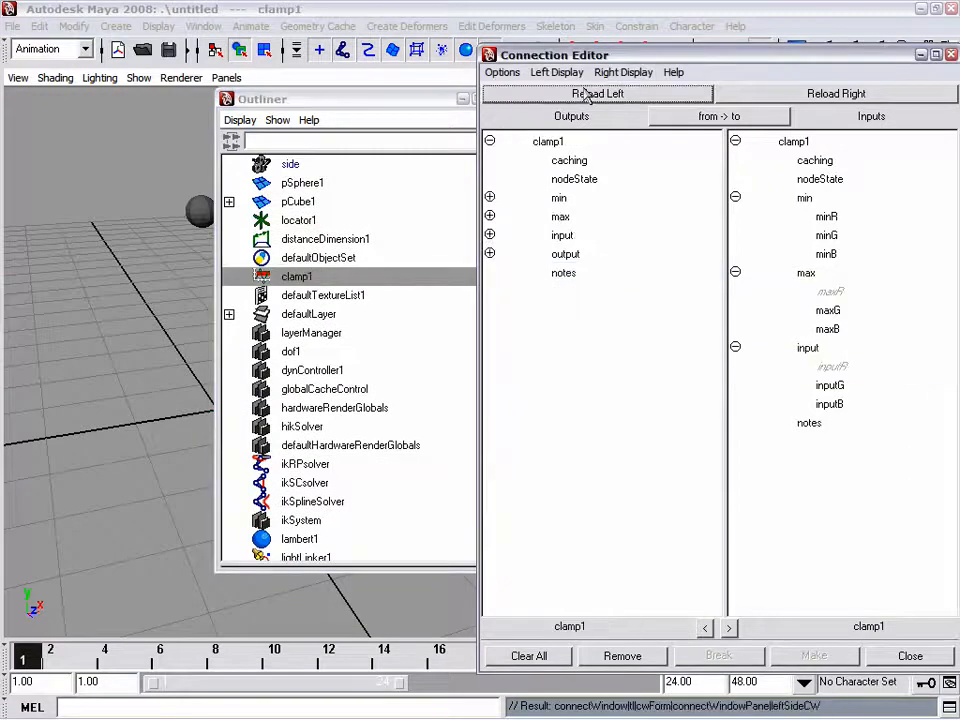
pyautogui.click(493, 255)
pyautogui.click(585, 272)
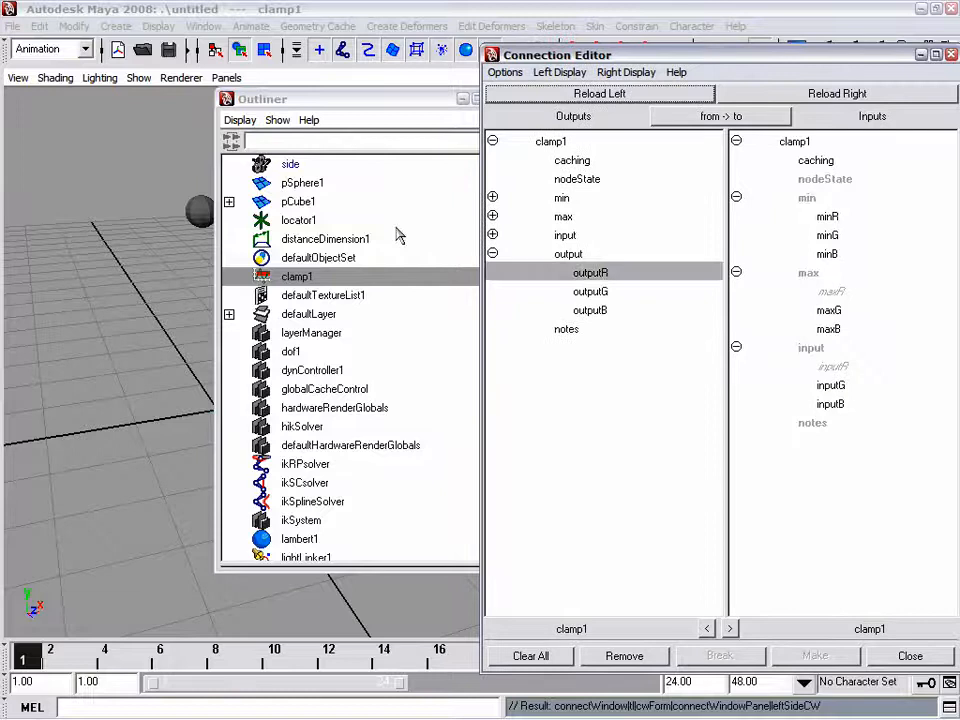
# Load pSphere1 as the input node, connect clamp1's outputR to its translateY, and put away the Connection Editor and Outliner
pyautogui.click(320, 183)
pyautogui.click(810, 94)
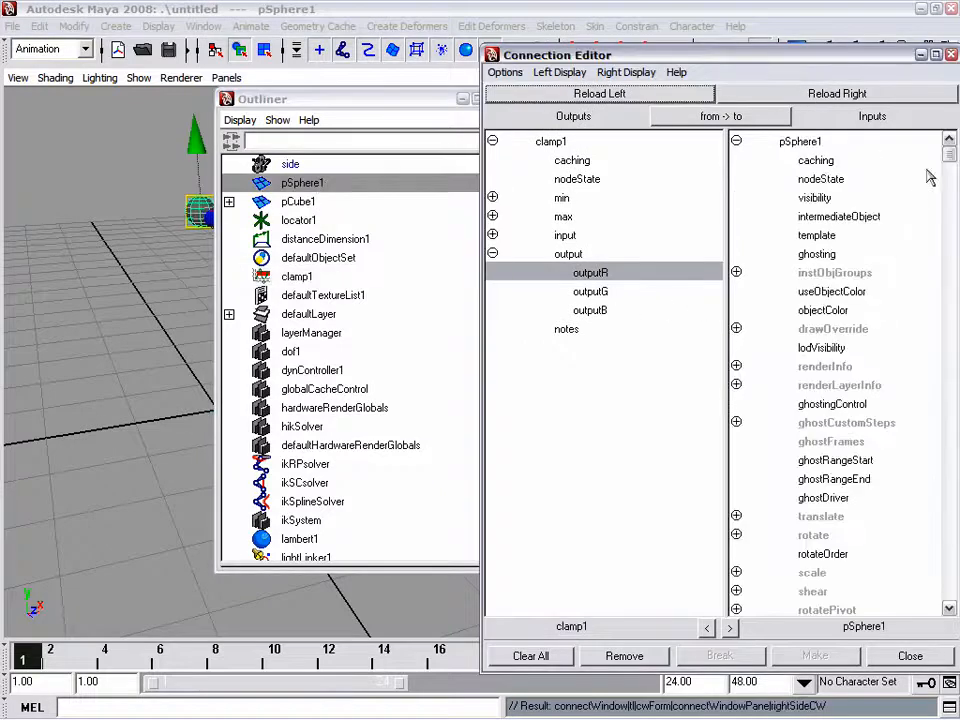
pyautogui.moveTo(949, 152); pyautogui.dragTo(952, 252)
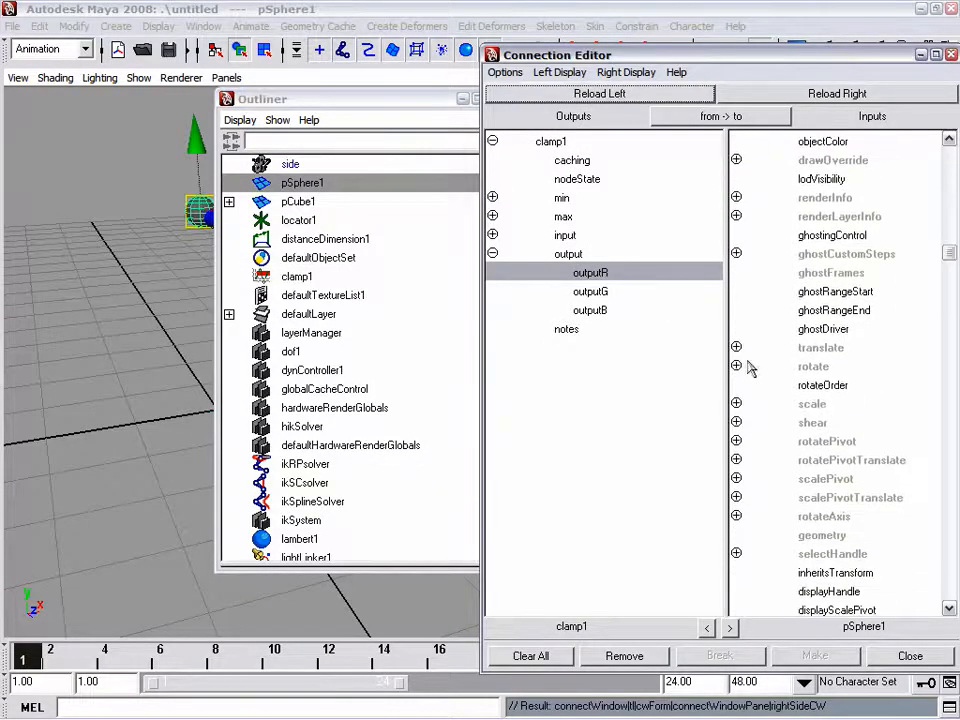
pyautogui.click(736, 347)
pyautogui.click(800, 385)
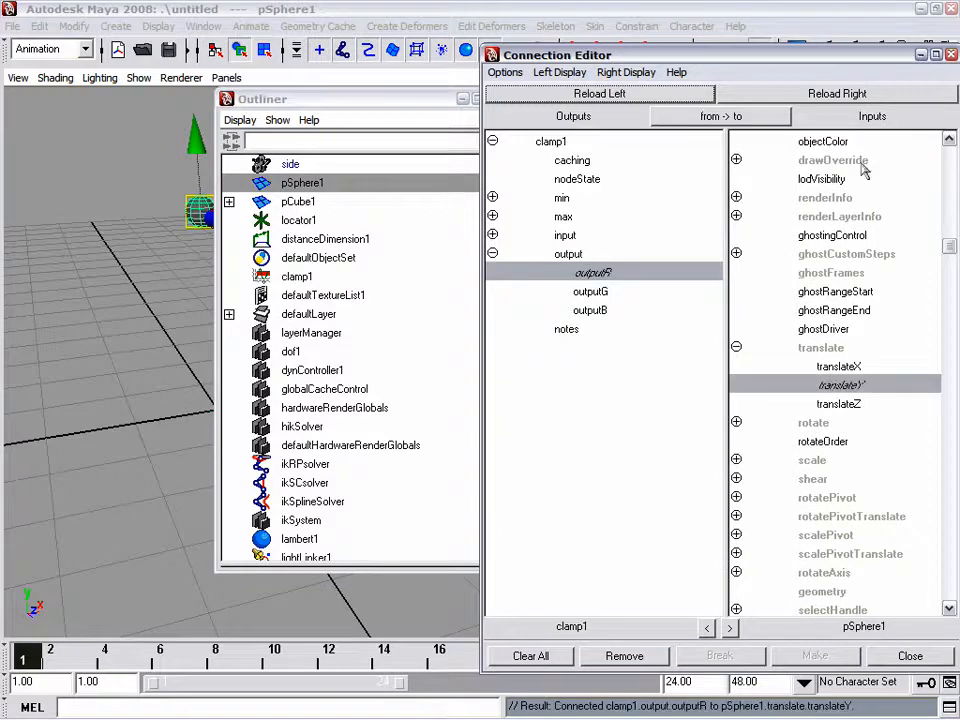
pyautogui.click(951, 55)
pyautogui.click(462, 98)
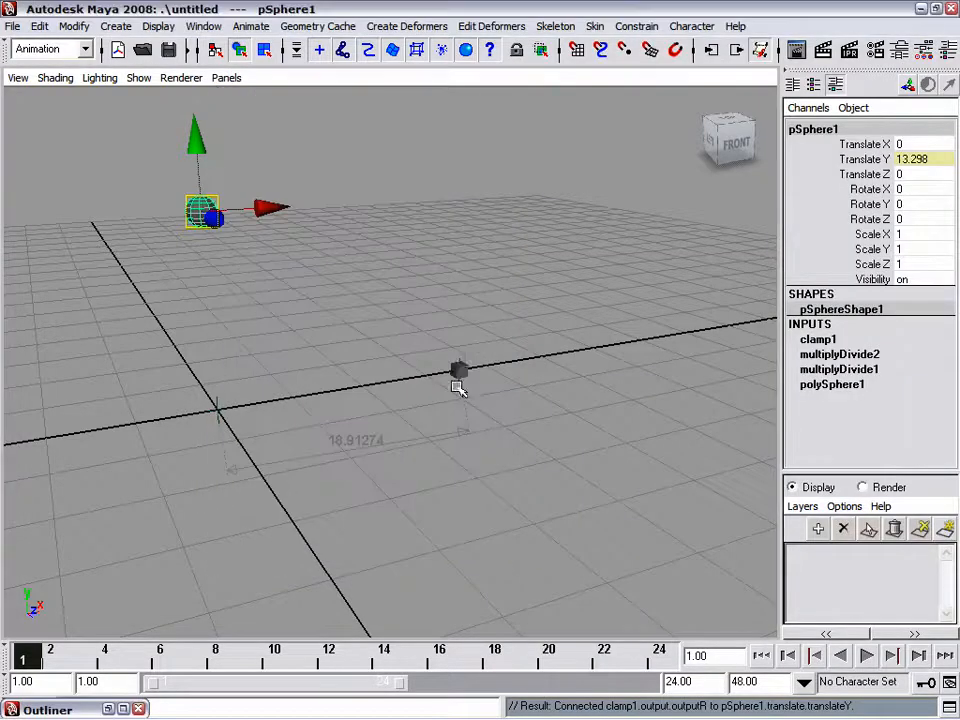
# Select the cube and set its Multiplier attribute to 10
pyautogui.click(458, 370)
pyautogui.click(924, 294)
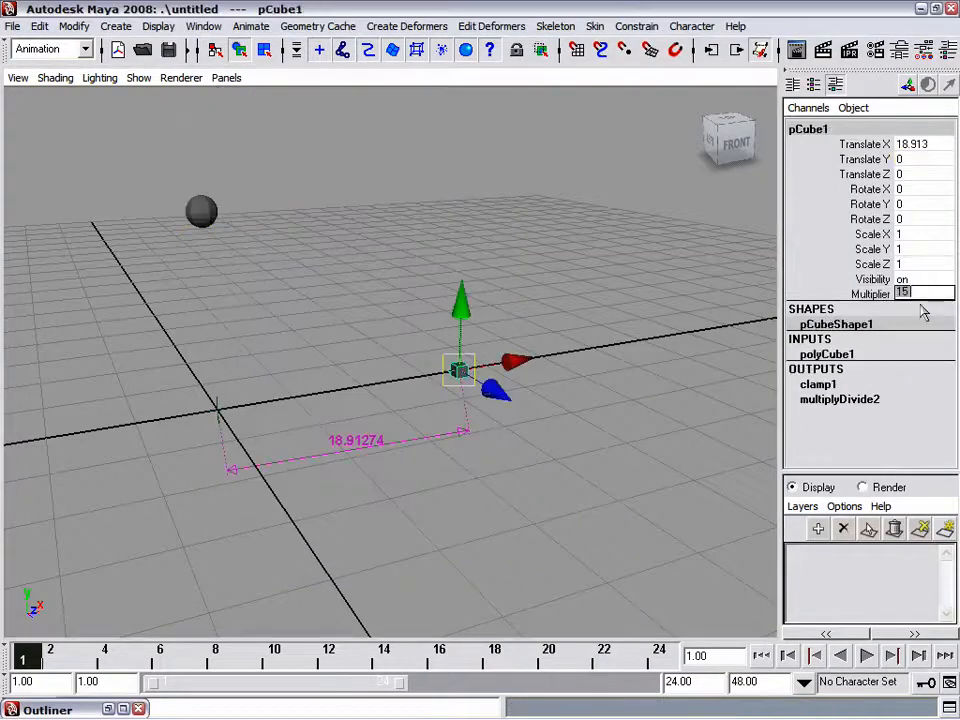
pyautogui.write('10')
pyautogui.press('Return')
# Move the cube back and forth along X to test the clamped sphere height, ending at about 14.85
pyautogui.moveTo(508, 360); pyautogui.dragTo(528, 396)
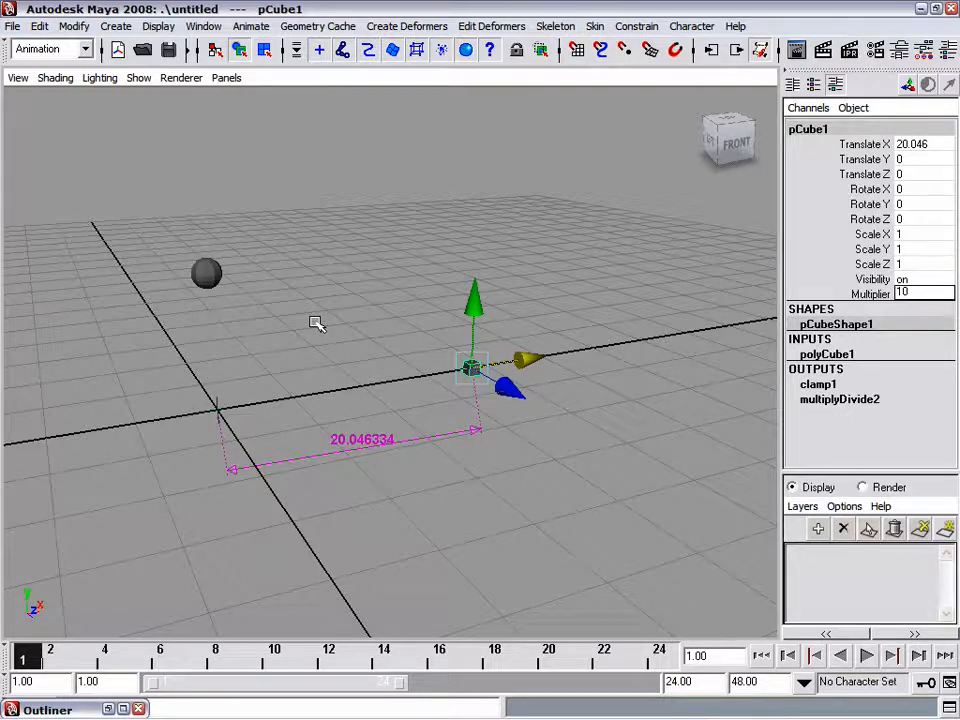
pyautogui.moveTo(516, 364); pyautogui.dragTo(495, 384)
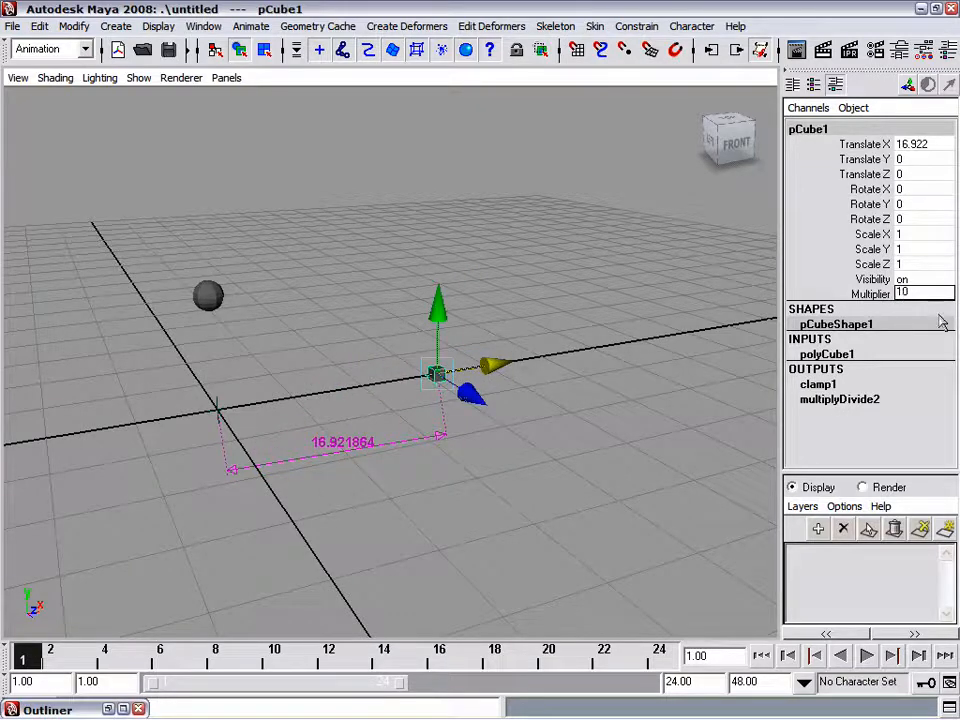
pyautogui.moveTo(522, 367); pyautogui.dragTo(487, 400)
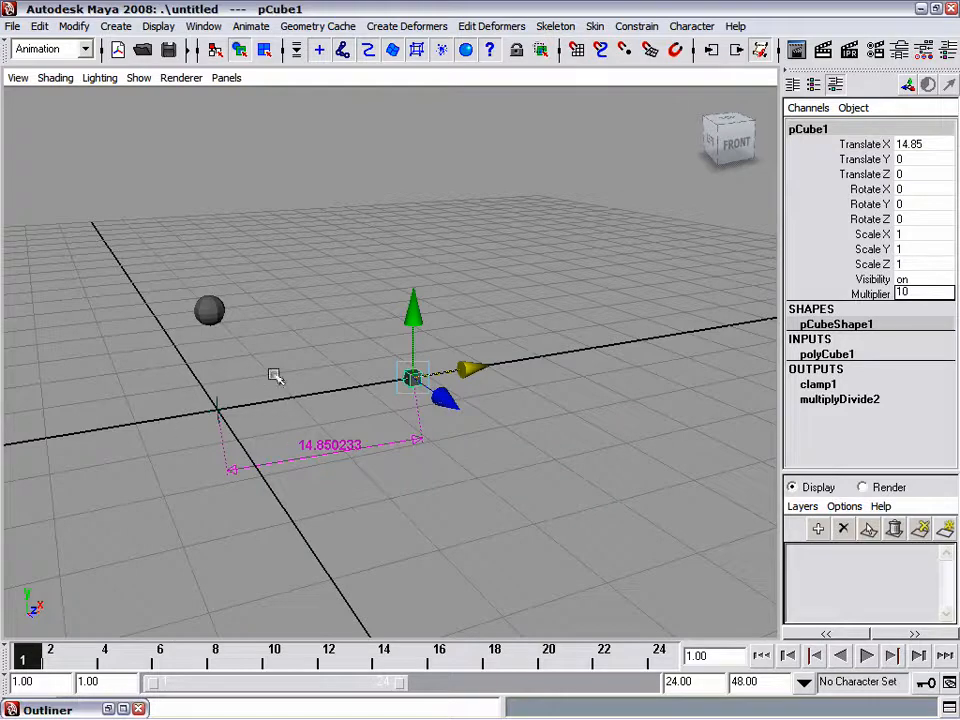
# Switch to the MasterClassIdeas2008 folder and examine the circle_2 and circle_3 distance diagrams in Windows Picture and Fax Viewer
pyautogui.moveTo(373, 715)
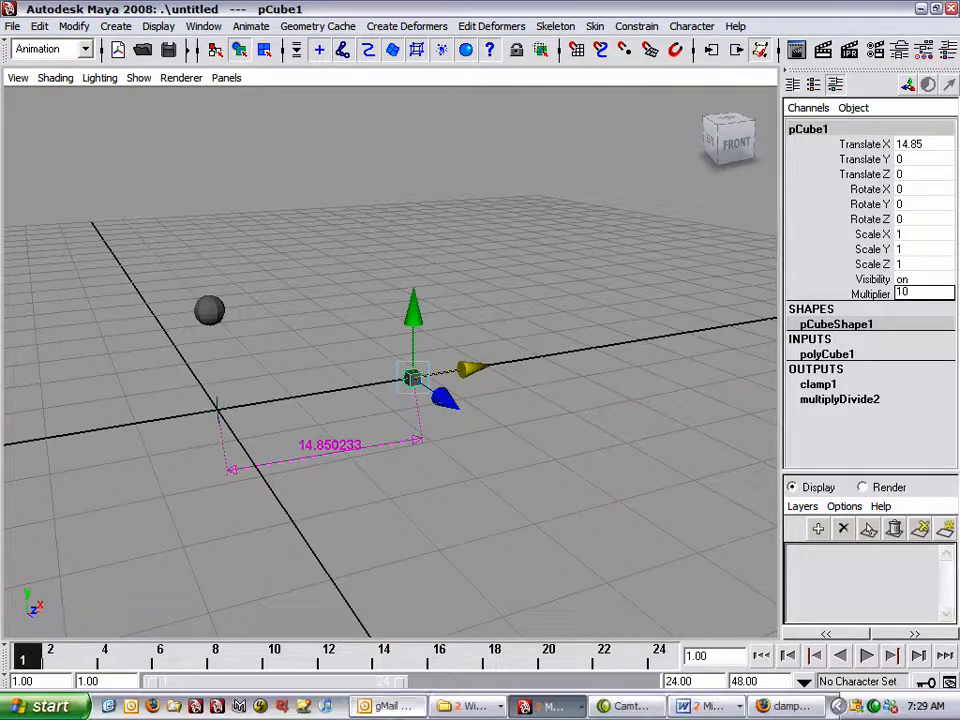
pyautogui.click(457, 713)
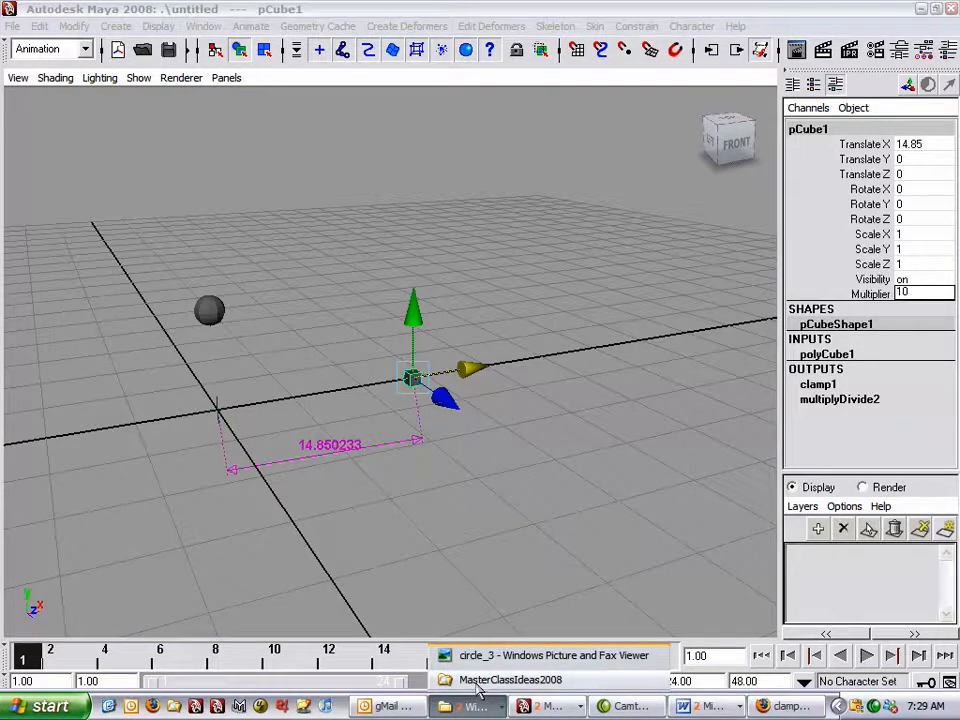
pyautogui.click(476, 685)
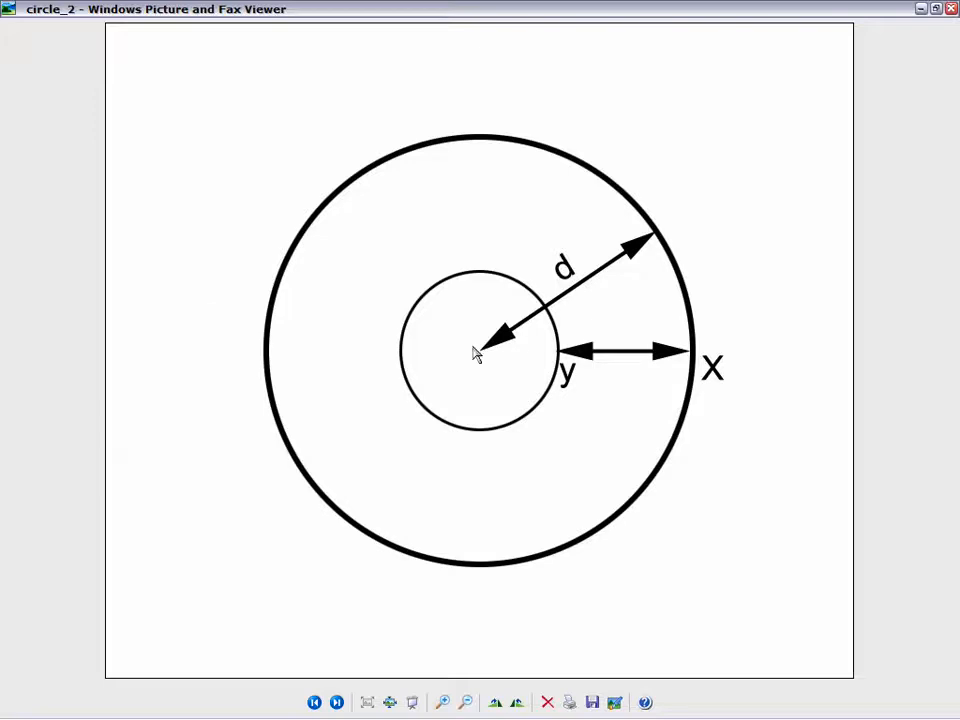
pyautogui.press('Right')
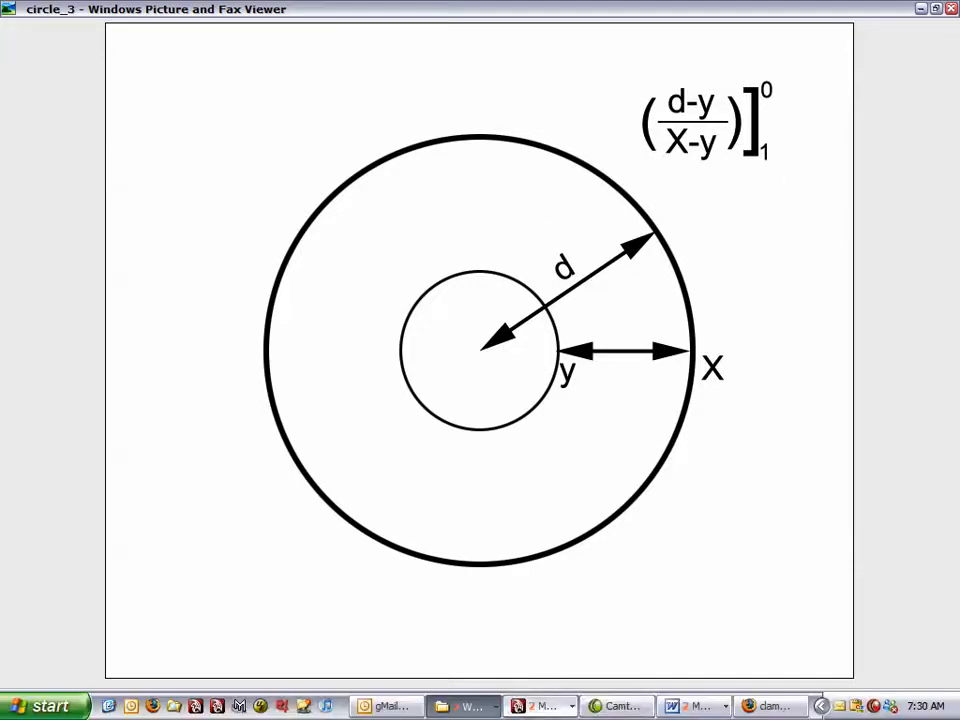
# Switch back to Maya and open the recent scene 1_setup.ma from the distanceSphere folder
pyautogui.click(540, 706)
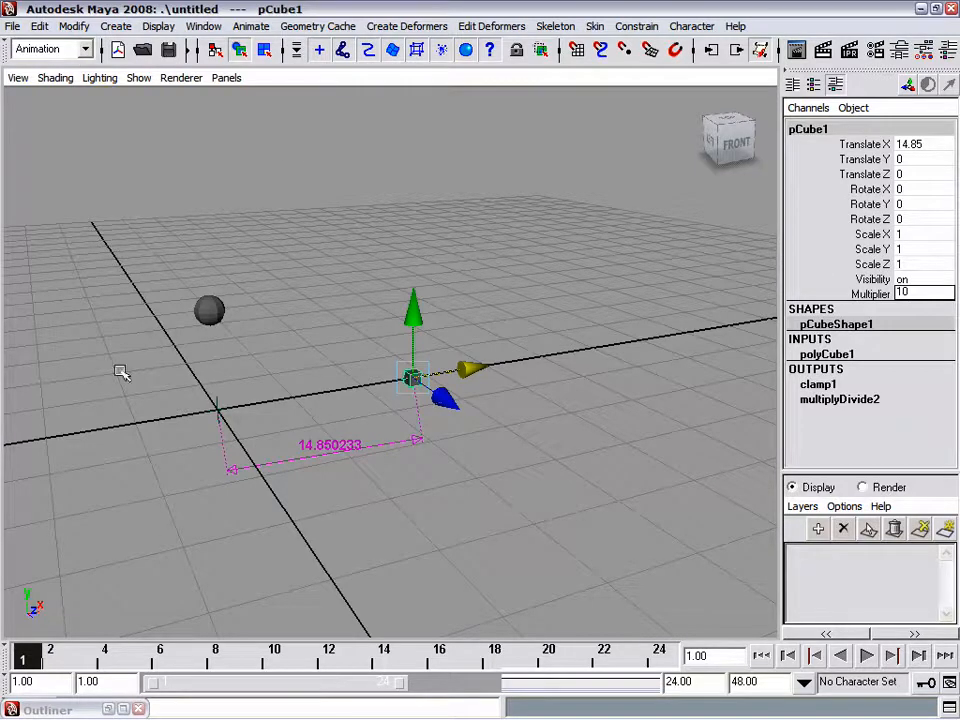
pyautogui.click(13, 26)
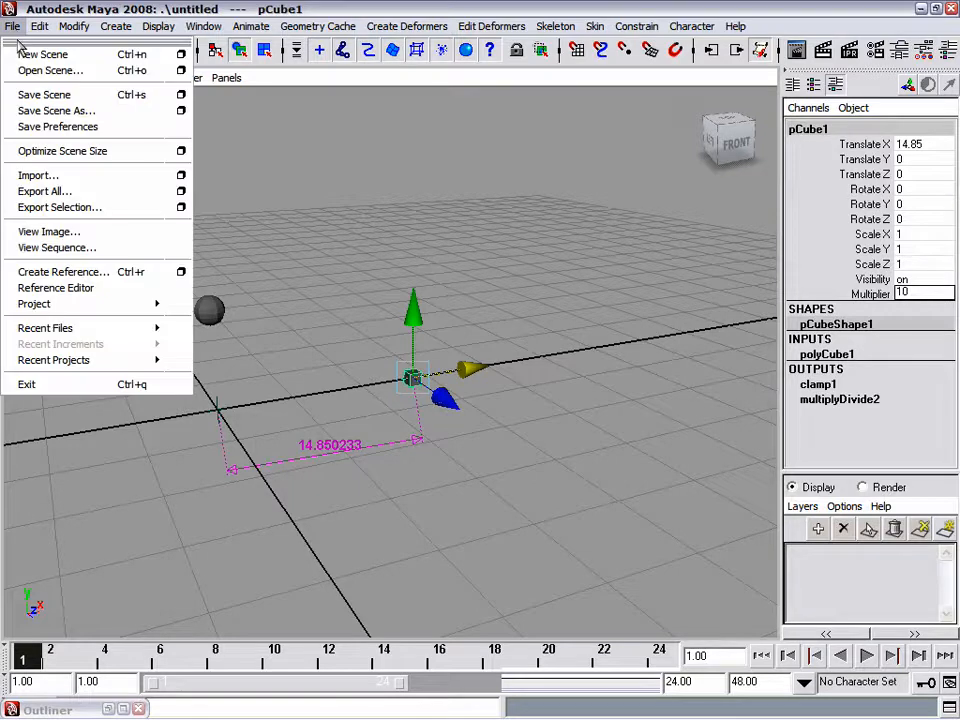
pyautogui.moveTo(70, 328)
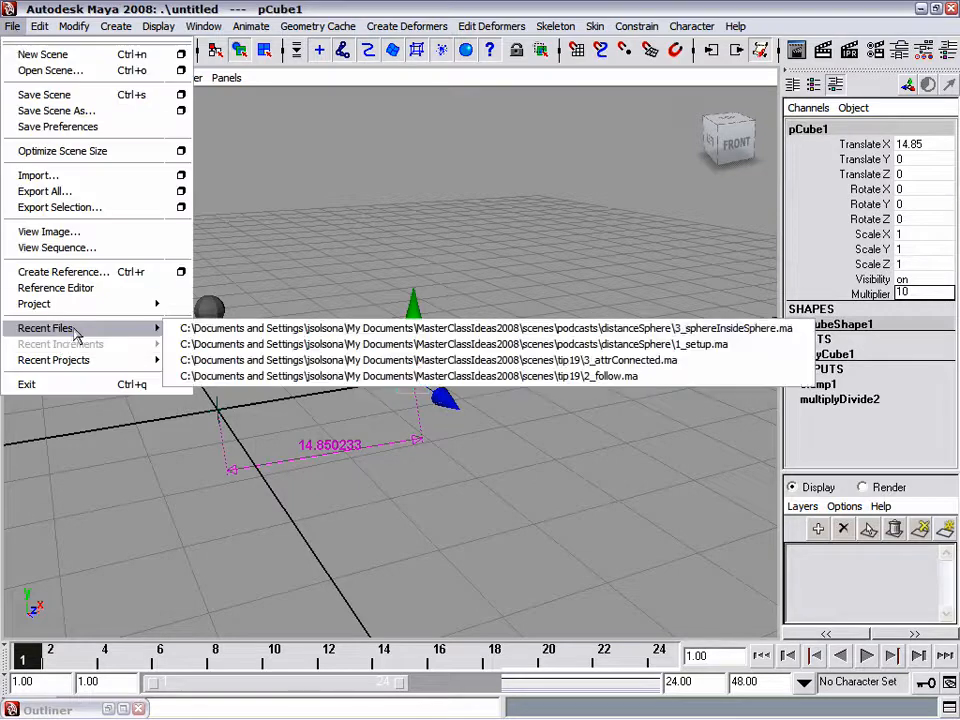
pyautogui.click(321, 346)
pyautogui.click(457, 337)
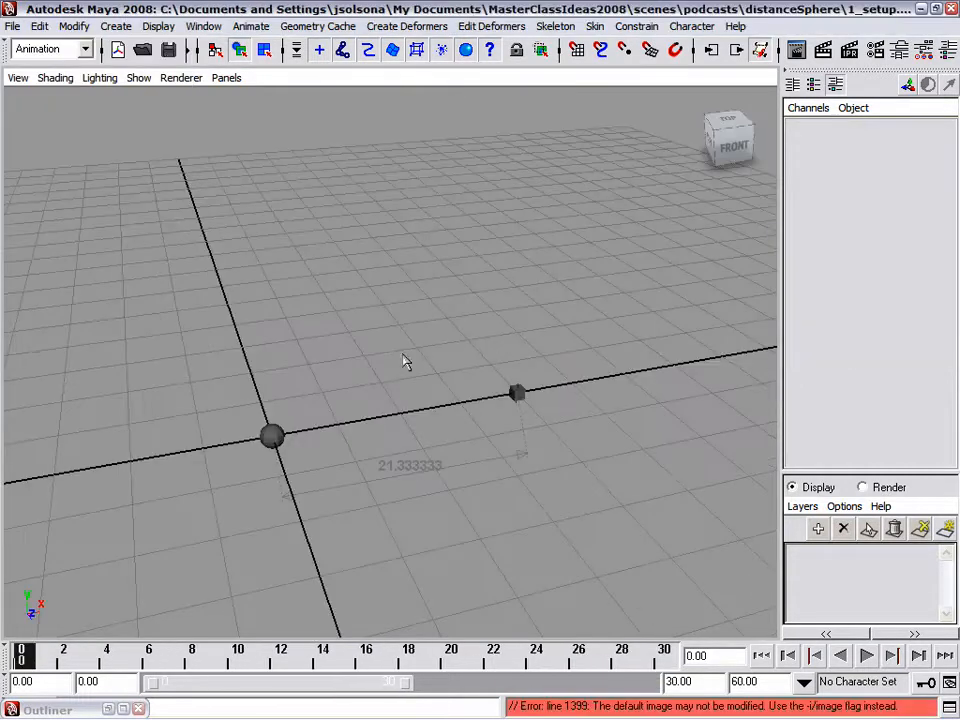
# Move the cube along X towards the sphere to about 4.86, and undo the move
pyautogui.keyDown('alt'); pyautogui.moveTo(445, 414); pyautogui.dragTo(527, 362); pyautogui.keyUp('alt')
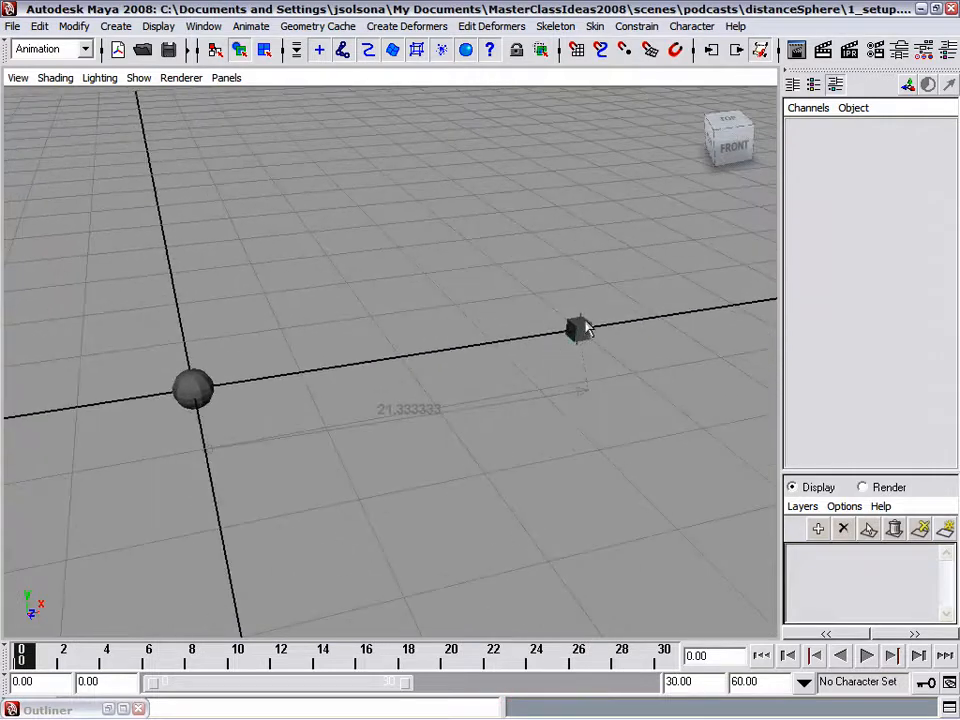
pyautogui.click(580, 330)
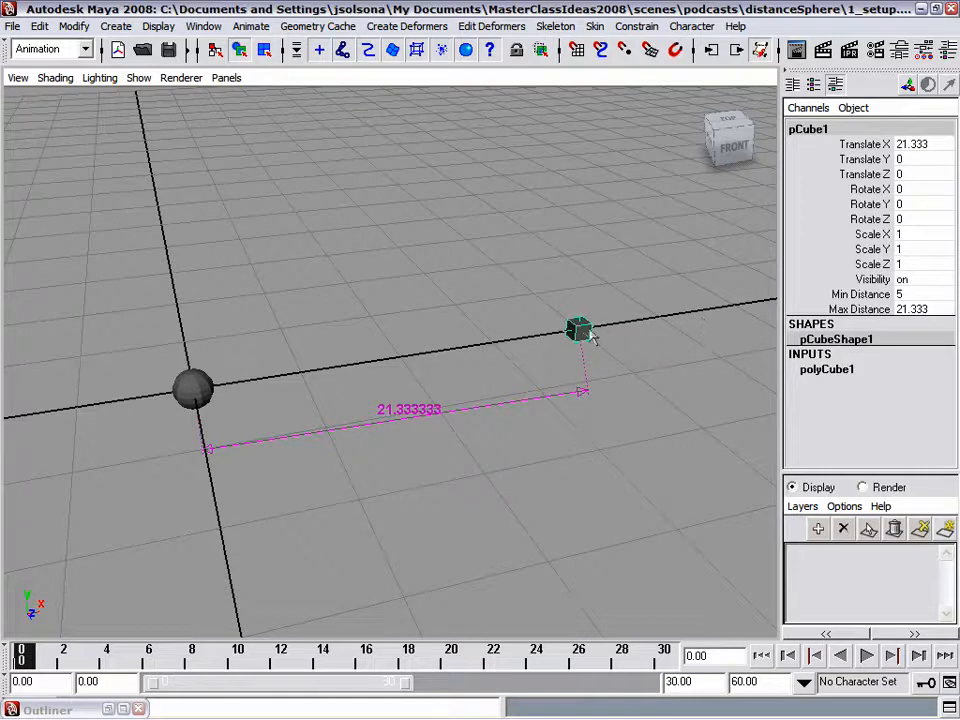
pyautogui.press('w')
pyautogui.moveTo(632, 322); pyautogui.dragTo(369, 390)
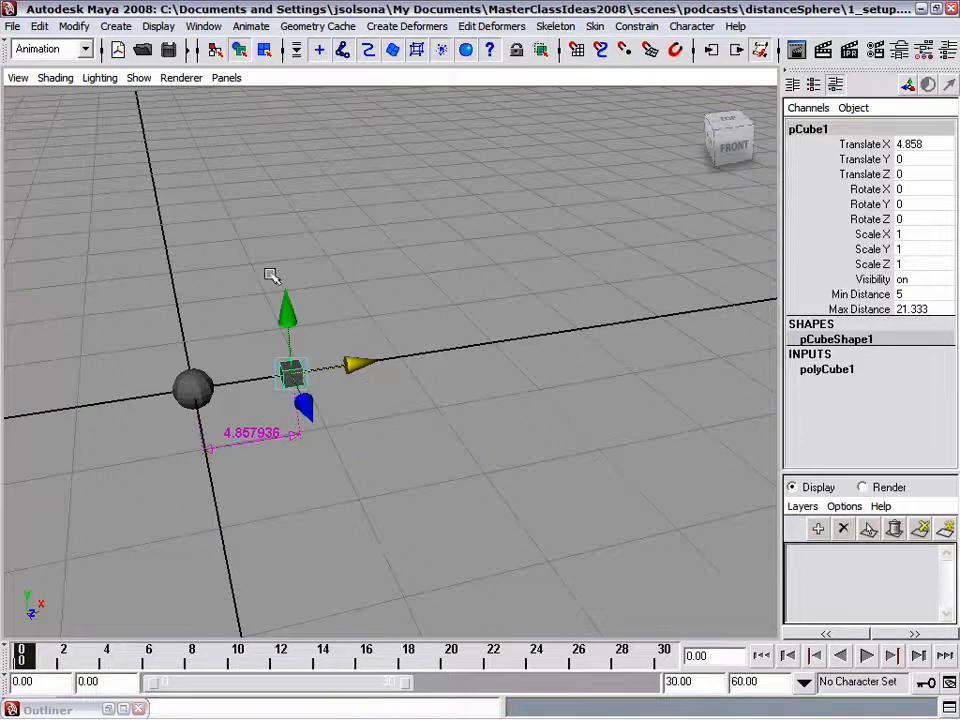
pyautogui.hotkey('ctrl', 'z')
# Open the Expression Editor, paste the expression driving pSphere1.translateY with 10 times the clamped insideSphere value, and review its first line
pyautogui.keyDown('alt'); pyautogui.moveTo(326, 270); pyautogui.dragTo(375, 309); pyautogui.keyUp('alt')
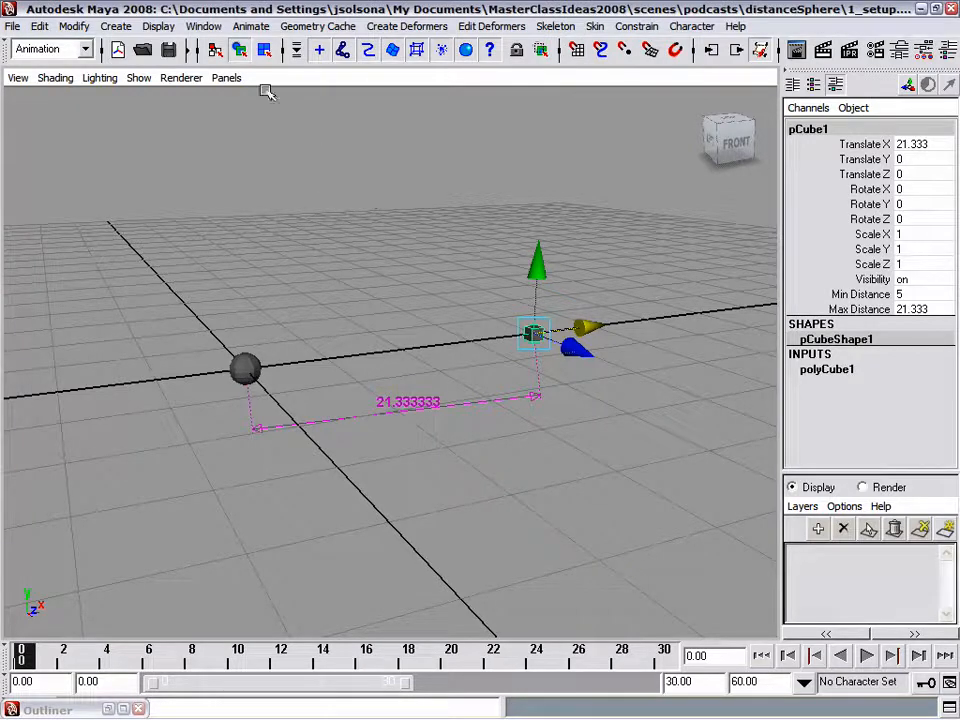
pyautogui.click(251, 26)
pyautogui.moveTo(203, 26)
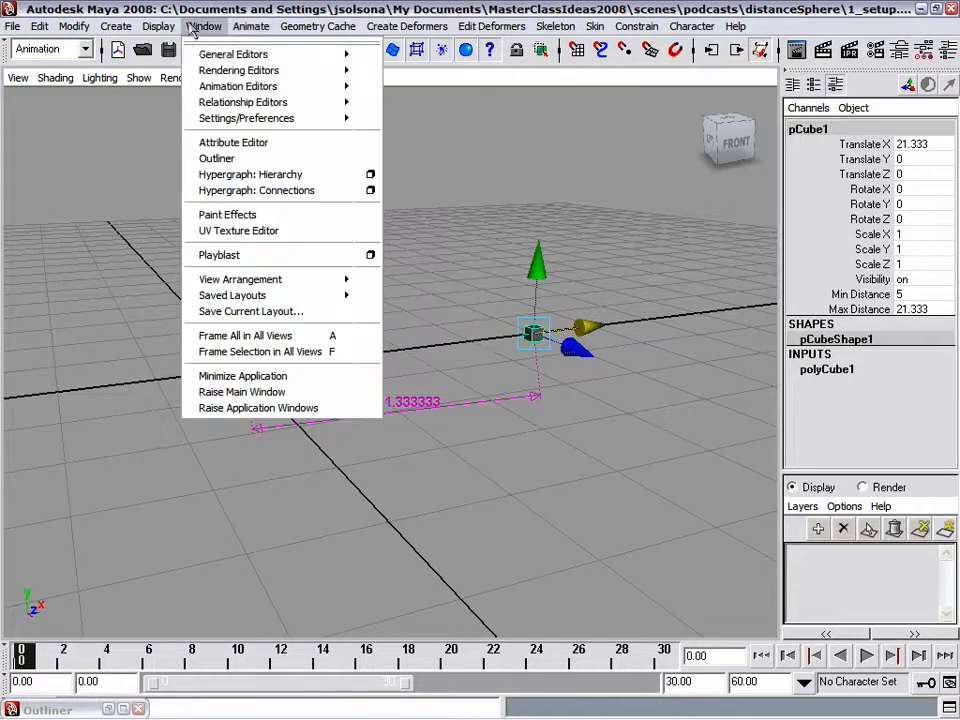
pyautogui.moveTo(306, 92)
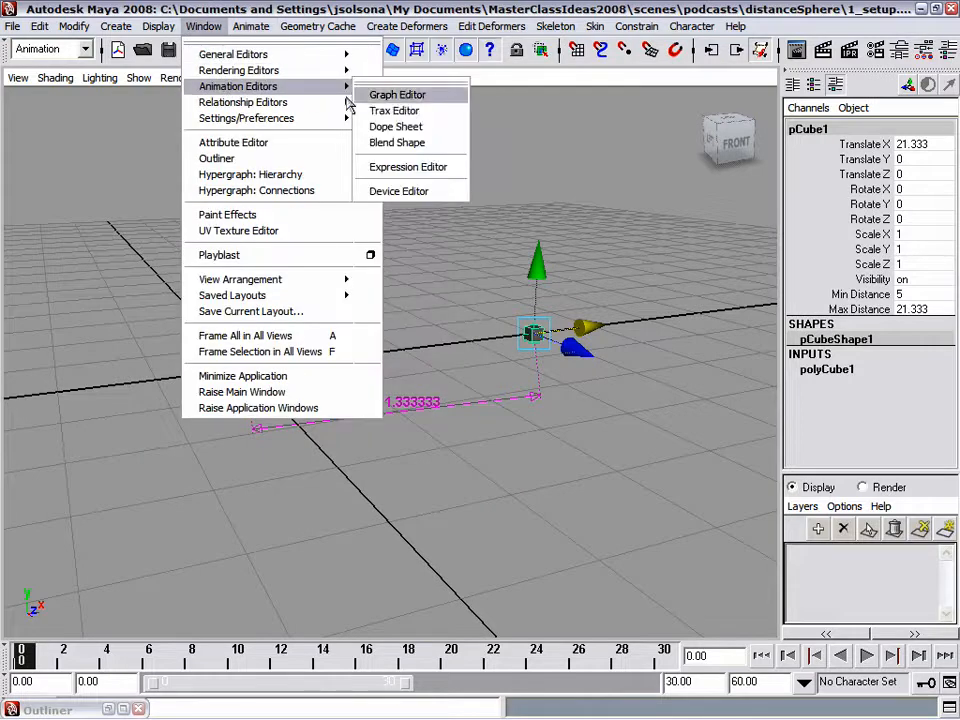
pyautogui.click(403, 170)
pyautogui.click(403, 168)
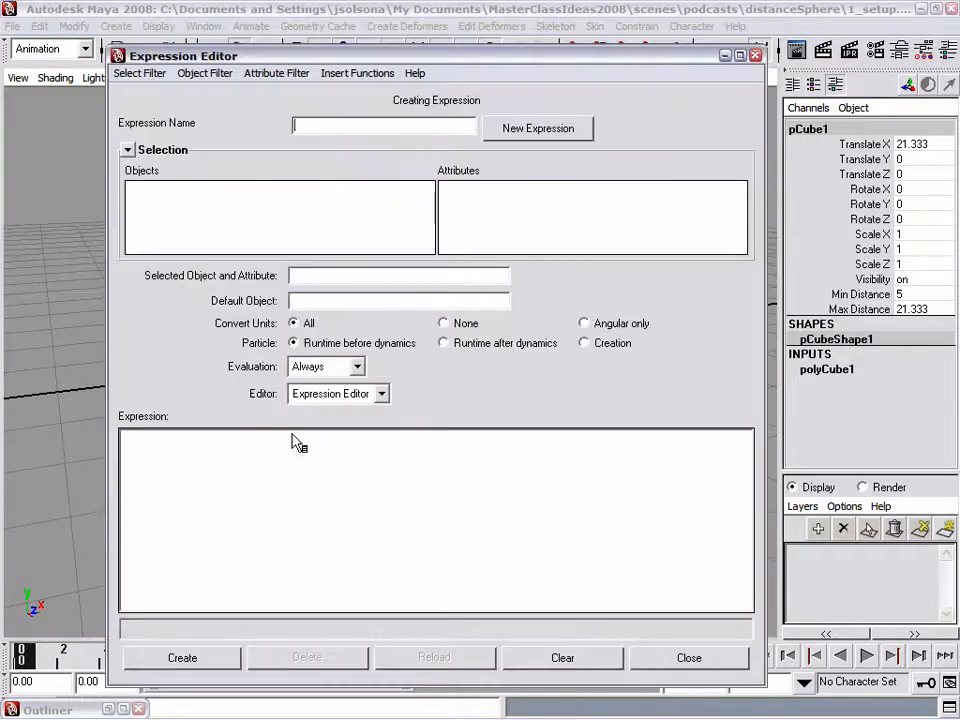
pyautogui.hotkey('ctrl', 'v')
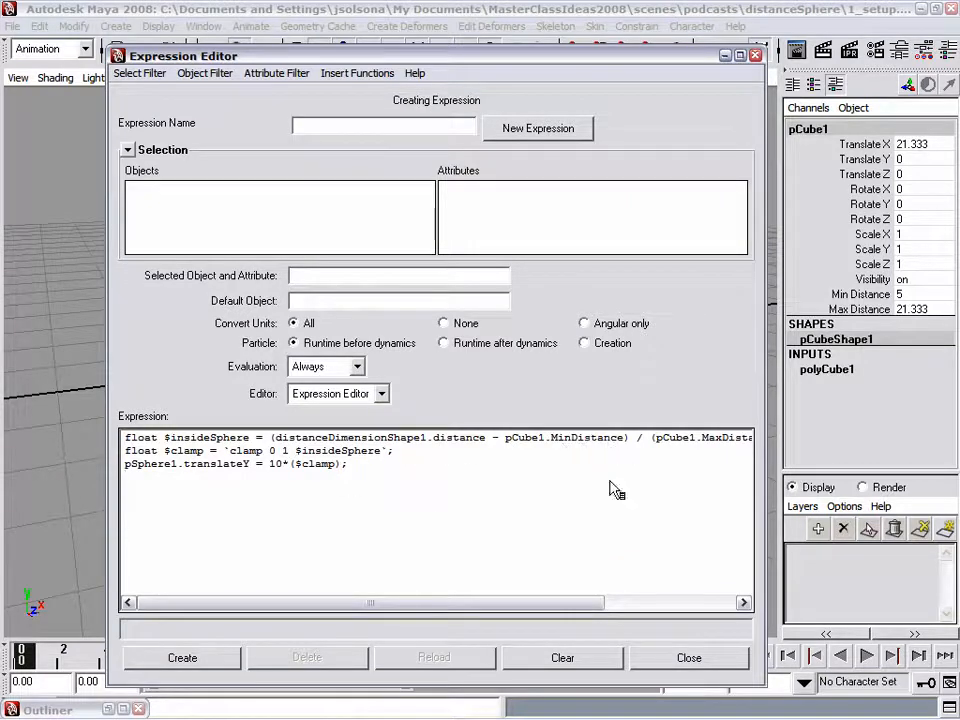
pyautogui.moveTo(546, 602); pyautogui.dragTo(700, 602)
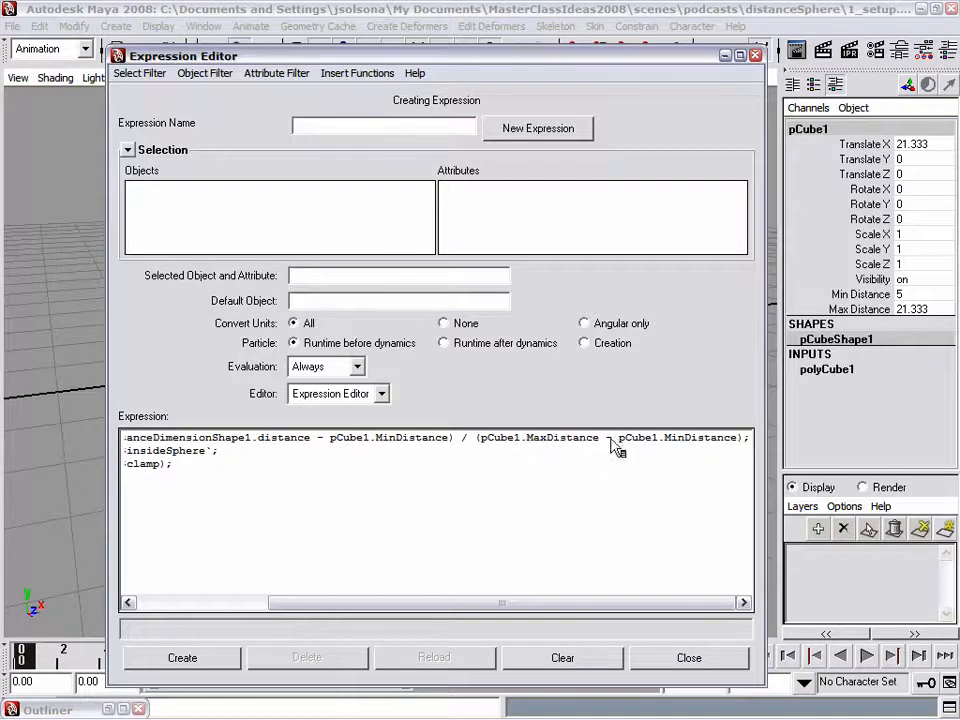
# Switch to the picture viewer and compare the circle_3 diagram's formula with the pasted expression
pyautogui.moveTo(790, 712)
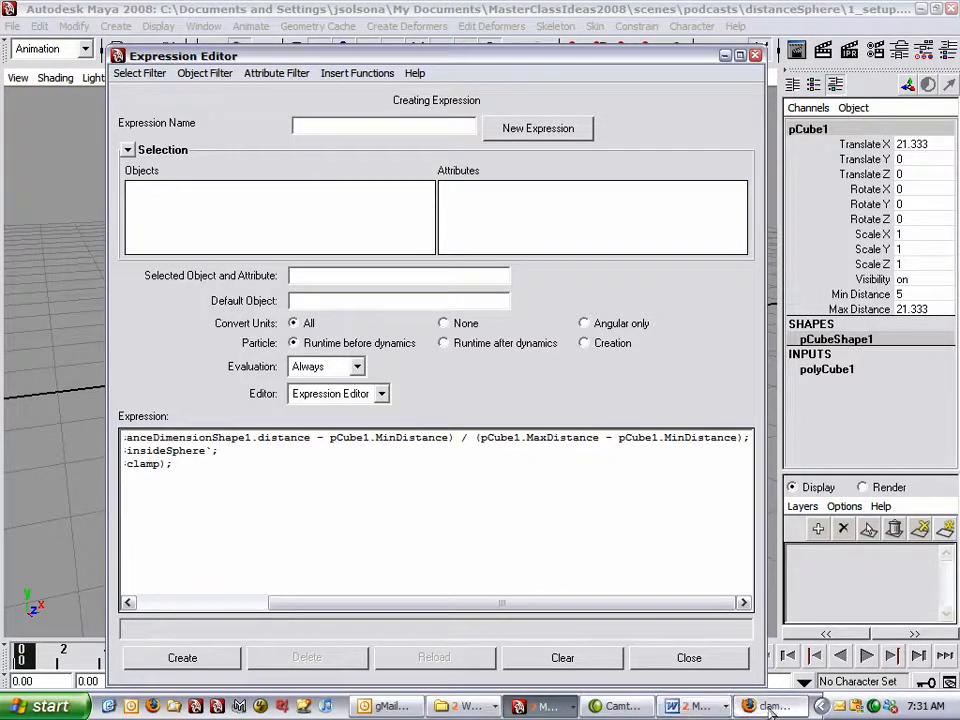
pyautogui.click(465, 706)
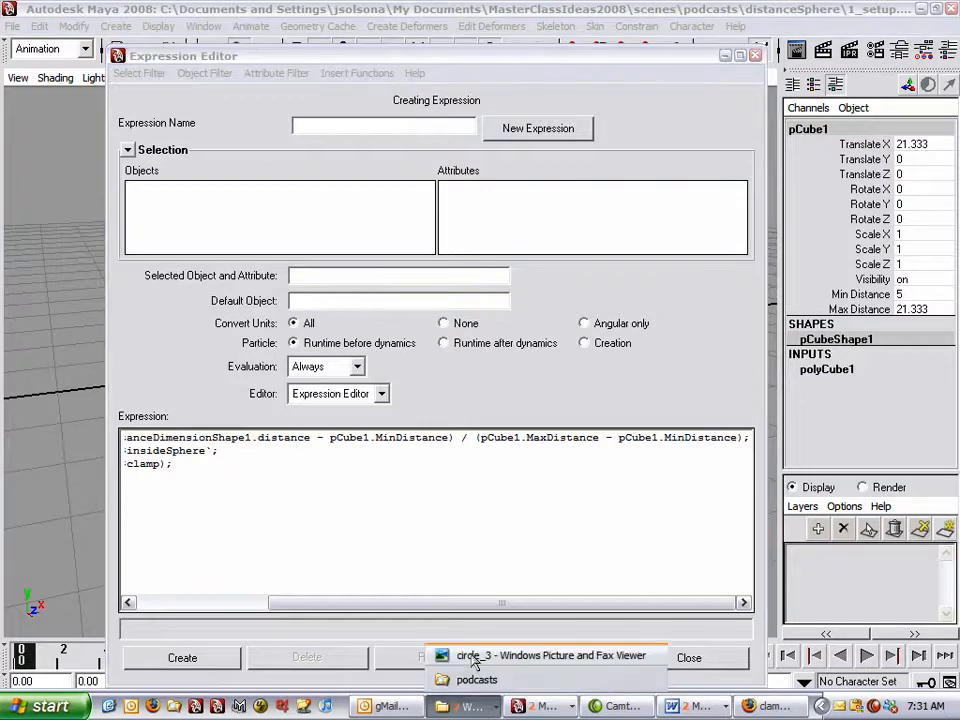
pyautogui.click(474, 658)
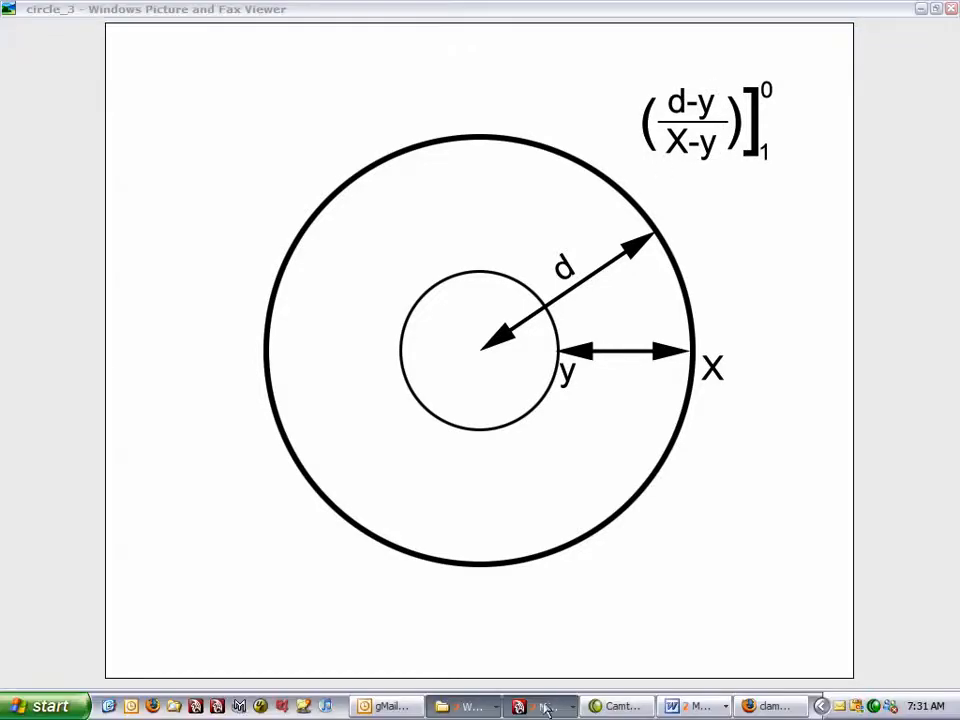
# Switch back to Maya, create the expression driving pSphere1.translateY, and minimise the Expression Editor
pyautogui.click(545, 706)
pyautogui.click(548, 681)
pyautogui.moveTo(326, 600); pyautogui.dragTo(207, 556)
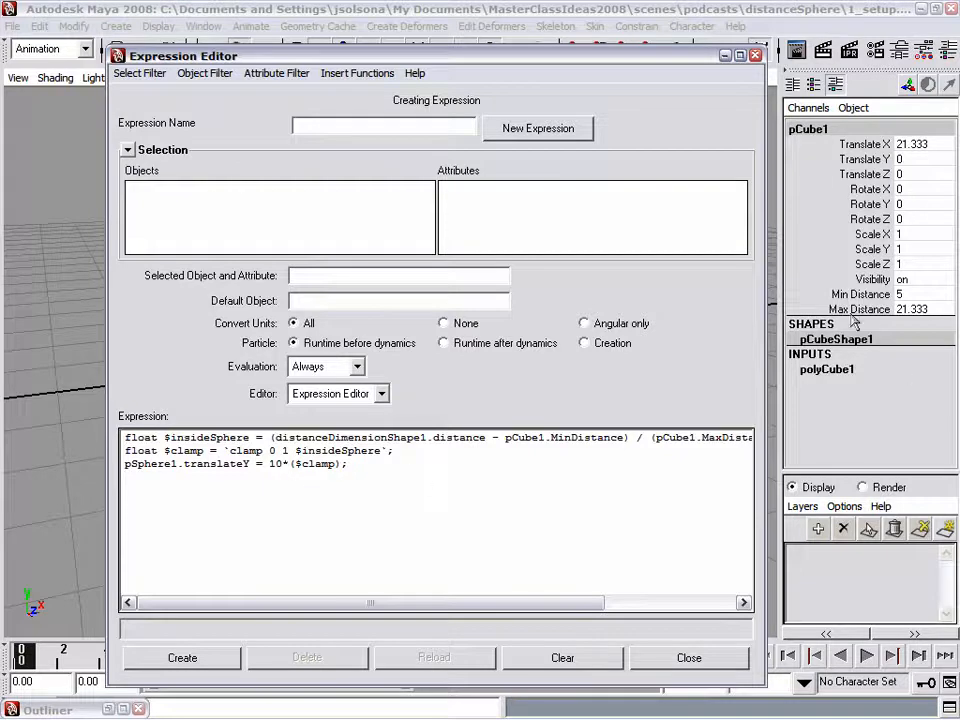
pyautogui.click(222, 659)
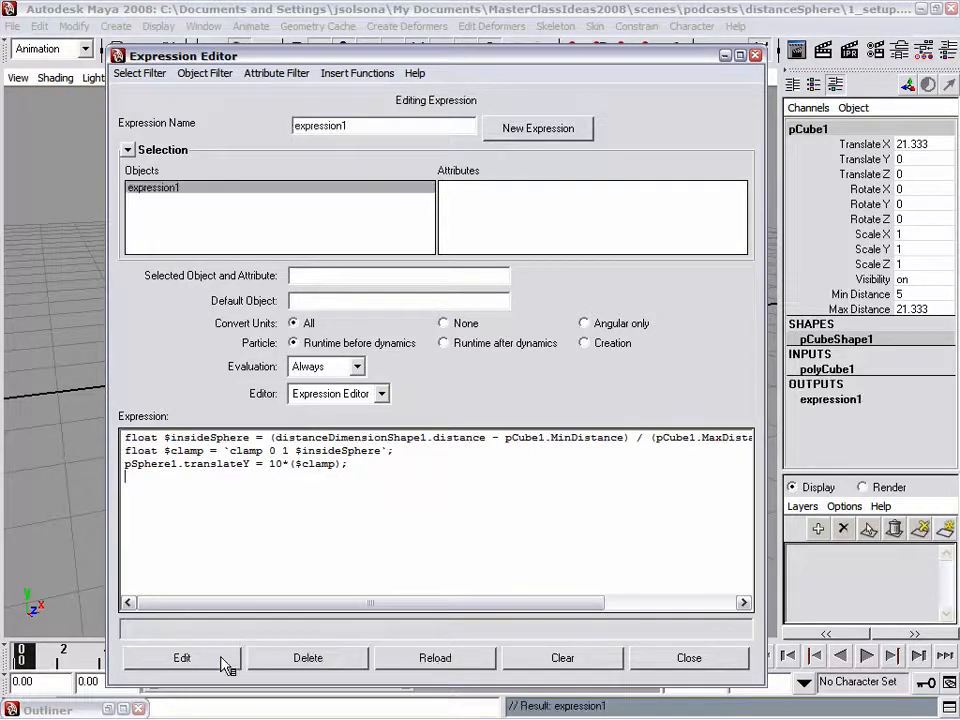
pyautogui.click(725, 56)
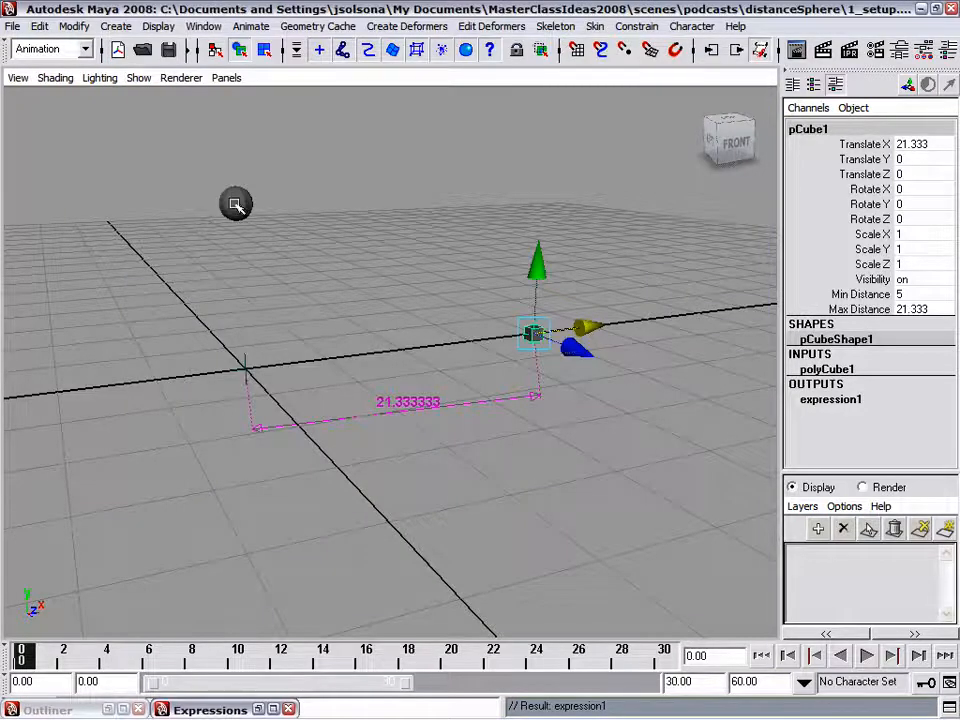
# Test the expression by moving the cube along X towards the sphere, and undo the moves
pyautogui.moveTo(586, 327); pyautogui.dragTo(371, 481)
pyautogui.moveTo(326, 424); pyautogui.dragTo(288, 420)
pyautogui.hotkey('ctrl', 'z')
pyautogui.hotkey('ctrl', 'z')
pyautogui.keyDown('alt'); pyautogui.moveTo(513, 481); pyautogui.dragTo(747, 280); pyautogui.keyUp('alt')
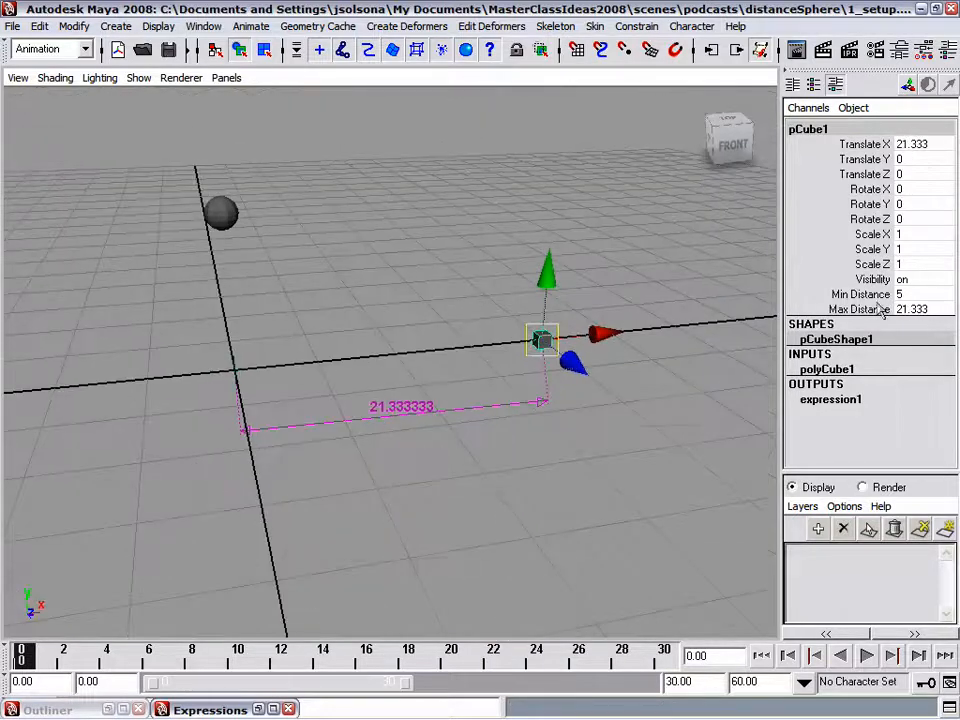
# Set the cube's Min Distance to 10 and move the cube along X towards the sphere to about 10.14
pyautogui.click(905, 294)
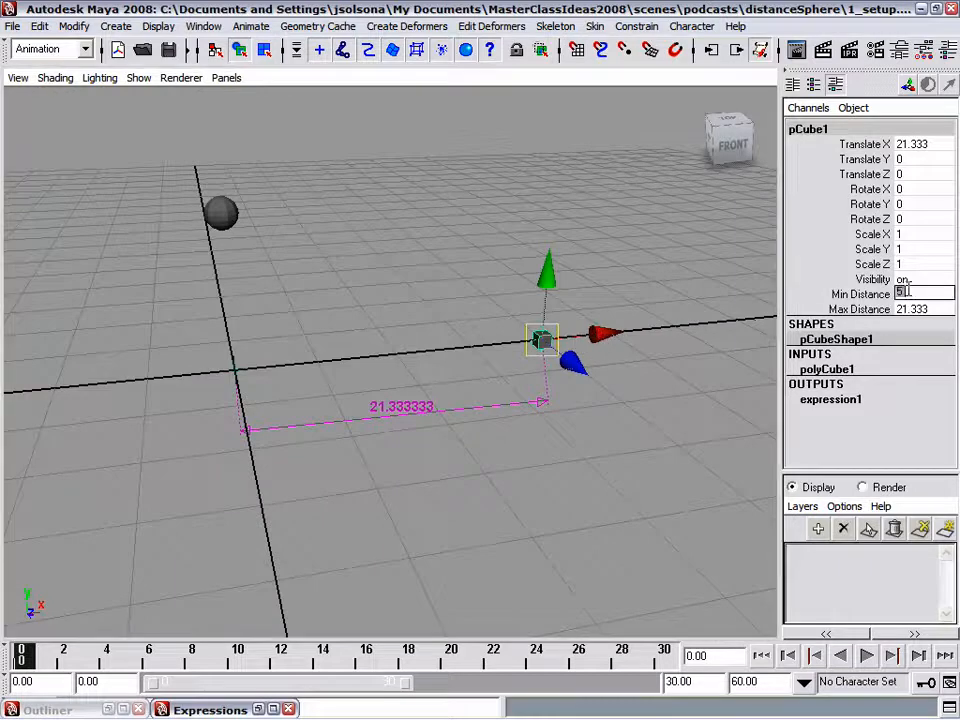
pyautogui.moveTo(622, 337); pyautogui.dragTo(438, 388)
pyautogui.keyDown('alt'); pyautogui.moveTo(480, 261); pyautogui.dragTo(311, 197); pyautogui.keyUp('alt')
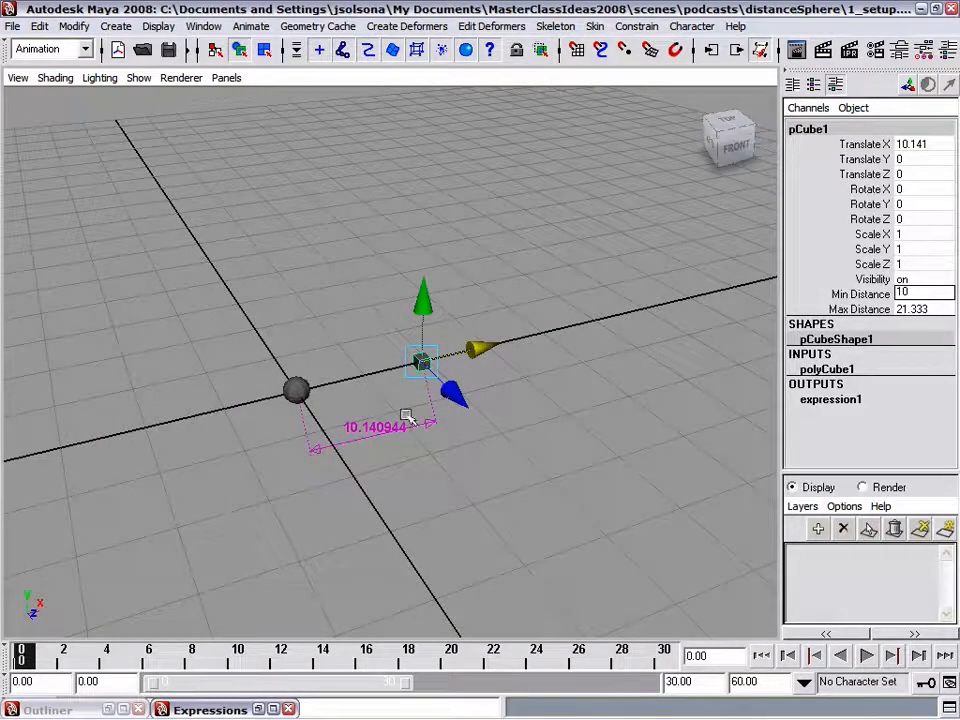
pyautogui.keyDown('alt'); pyautogui.moveTo(263, 406); pyautogui.dragTo(456, 411, button='right'); pyautogui.keyUp('alt')
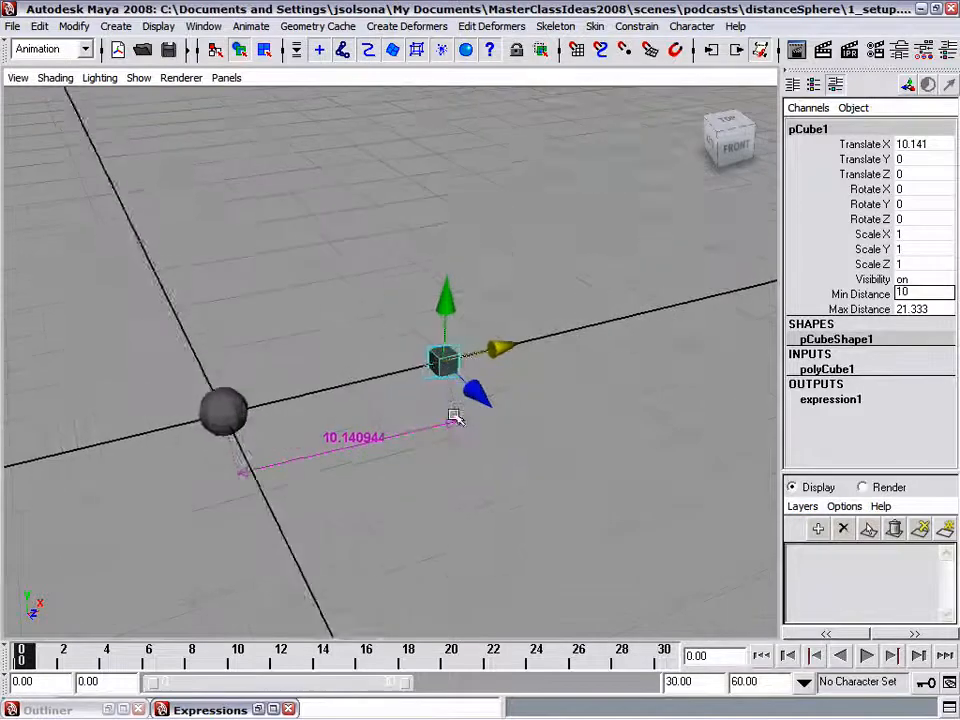
pyautogui.keyDown('alt'); pyautogui.moveTo(456, 411); pyautogui.dragTo(525, 371, button='middle'); pyautogui.keyUp('alt')
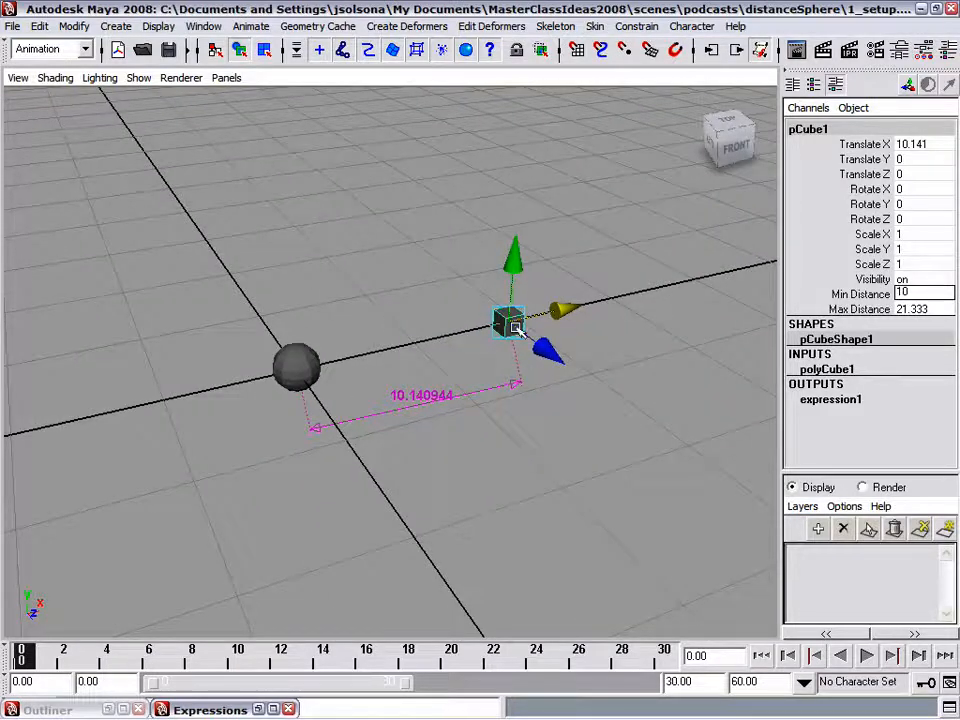
pyautogui.keyDown('alt'); pyautogui.moveTo(480, 369); pyautogui.dragTo(420, 370); pyautogui.keyUp('alt')
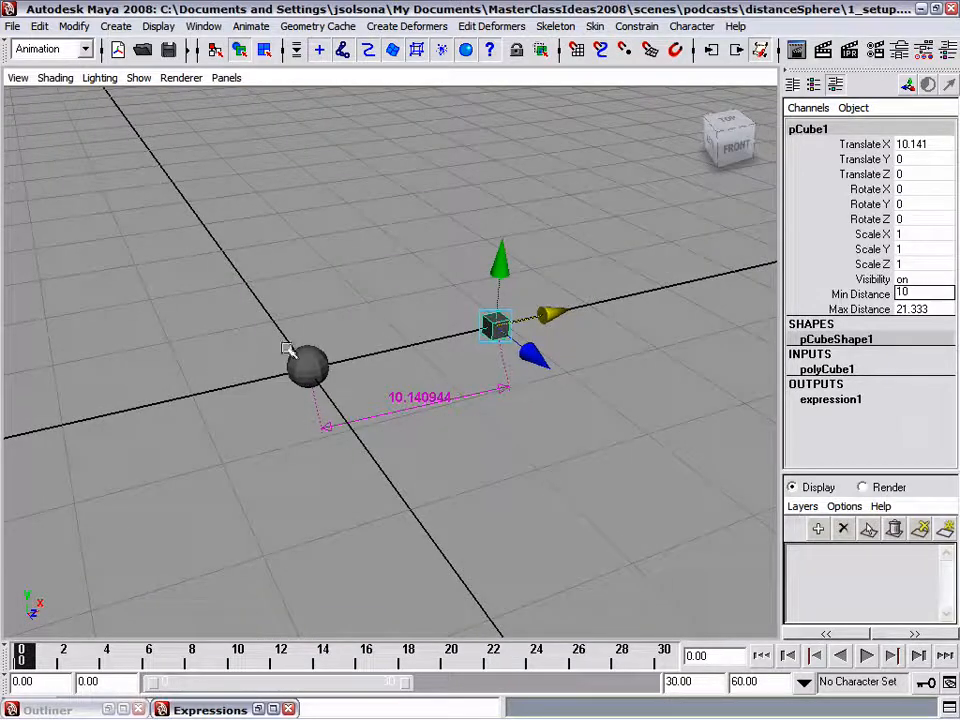
pyautogui.keyDown('alt'); pyautogui.moveTo(452, 450); pyautogui.dragTo(479, 517); pyautogui.keyUp('alt')
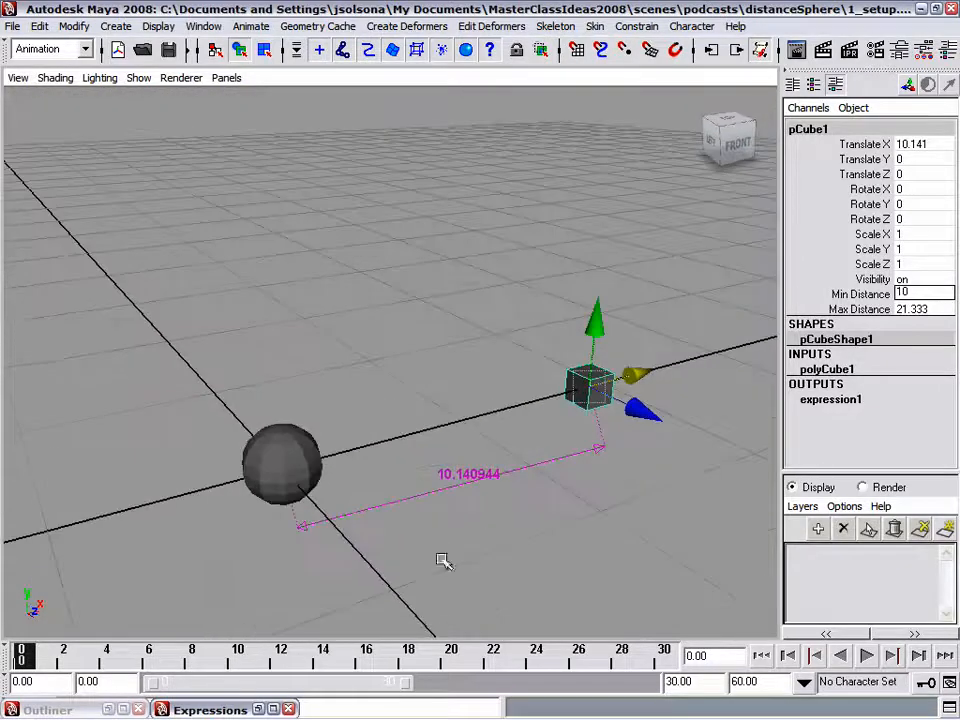